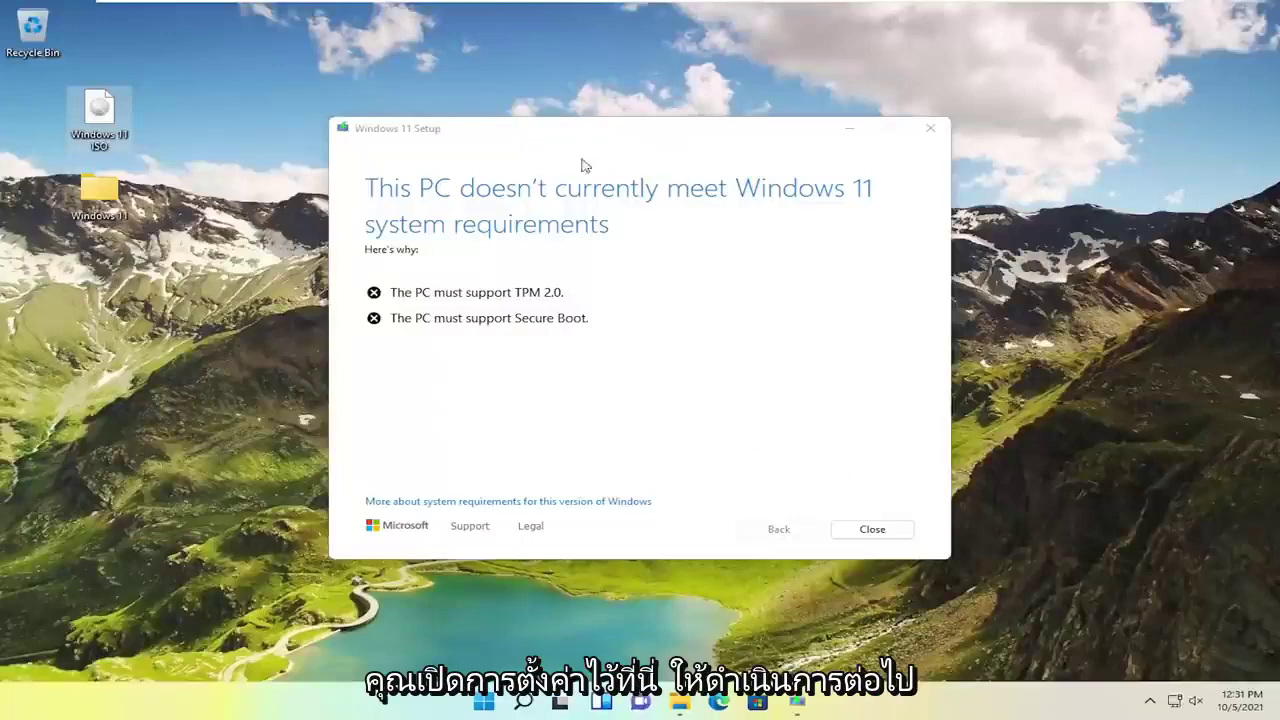
Close the failed Windows 11 system requirements dialog so Setup exits.
{"action": "left_click", "coordinate": [930, 128]}
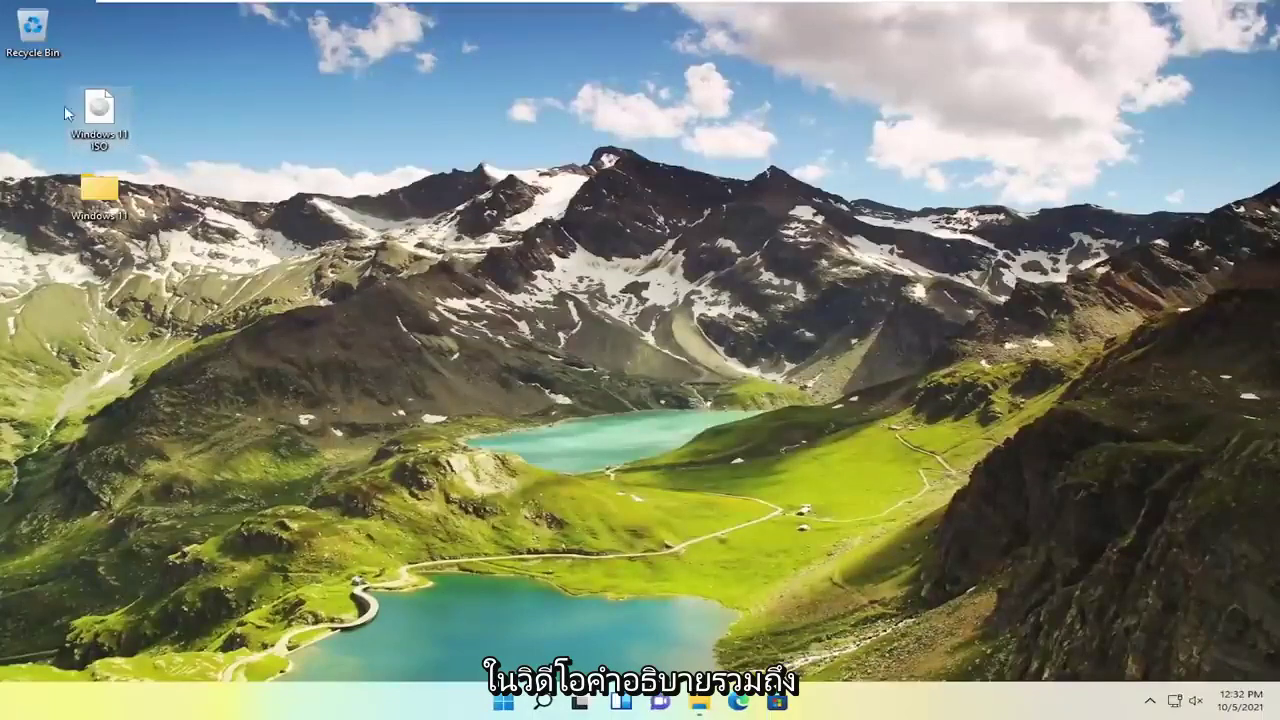
Delete every item inside the Windows 11 desktop folder, then close its window.
{"action": "mouse_move", "coordinate": [123, 128]}
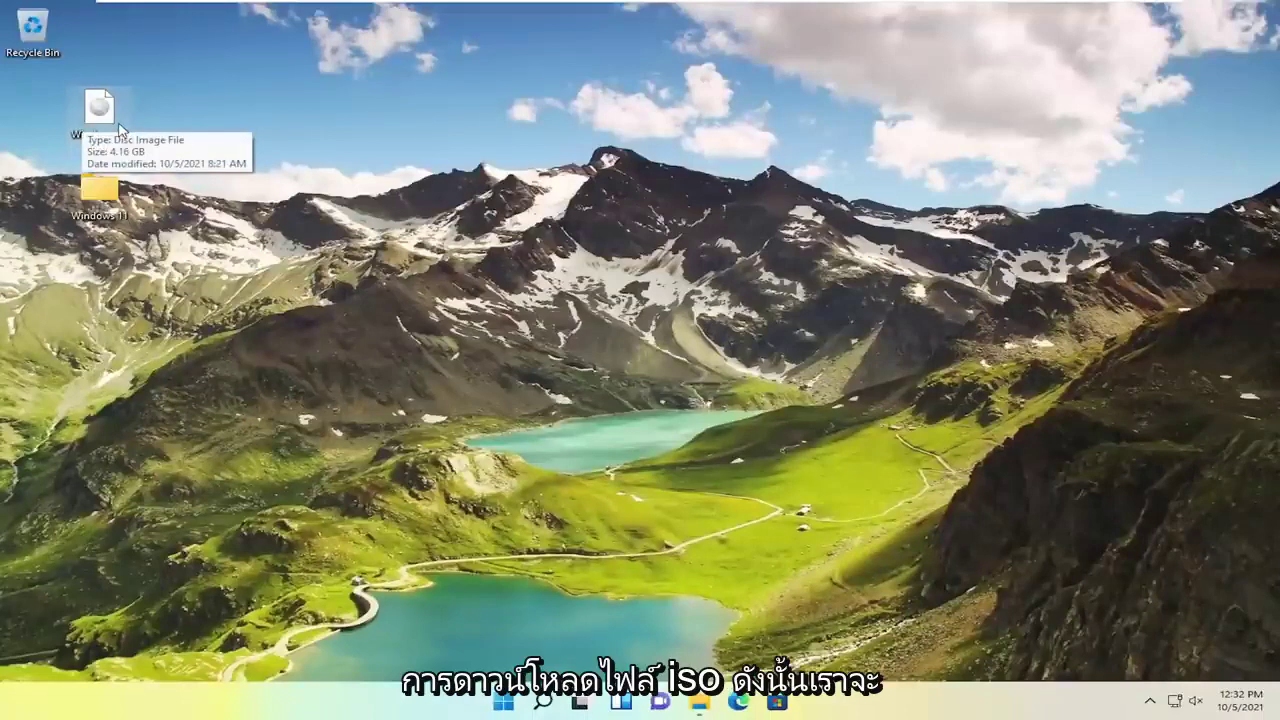
{"action": "left_click", "coordinate": [100, 110]}
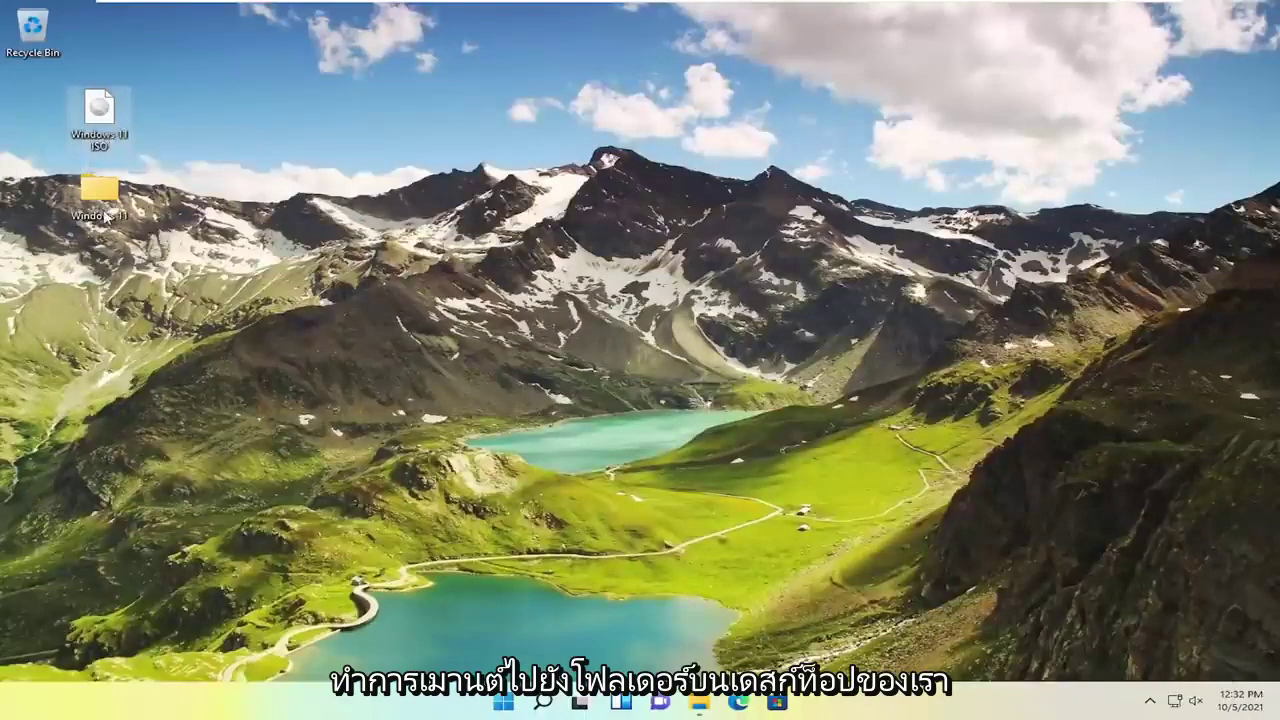
{"action": "double_click", "coordinate": [104, 200]}
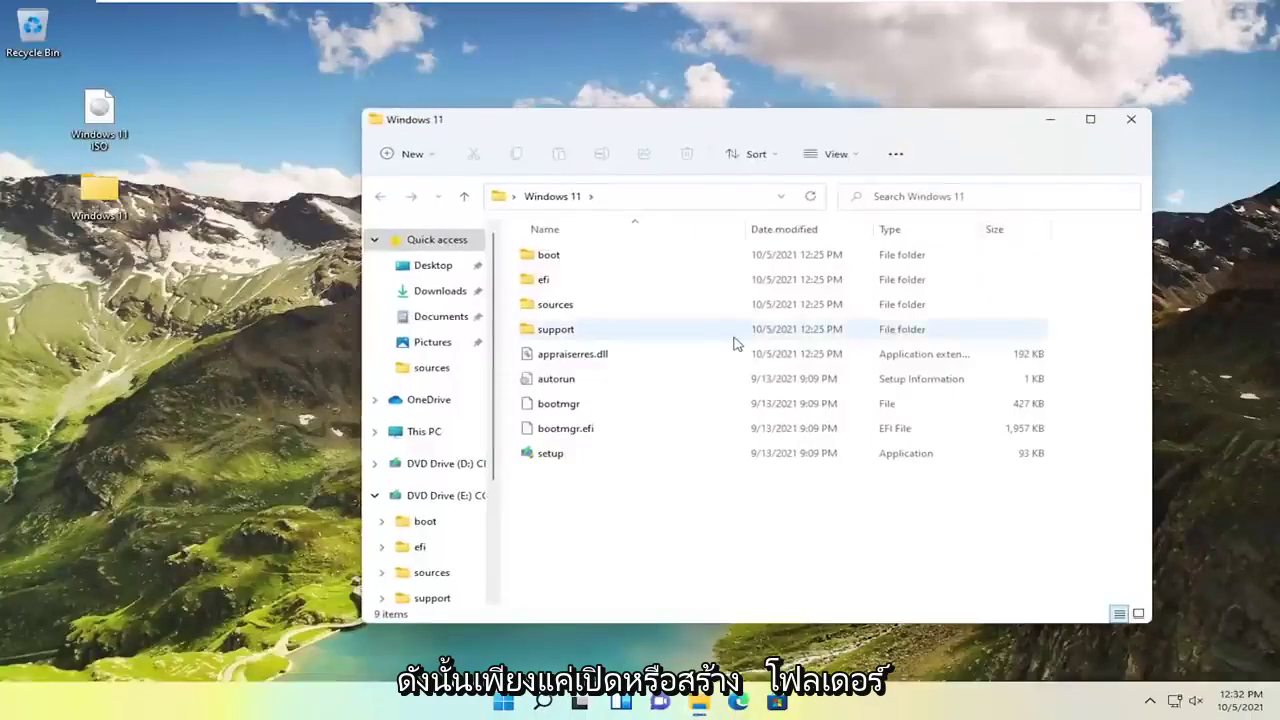
{"action": "key", "text": "ctrl+a"}
{"action": "key", "text": "Delete"}
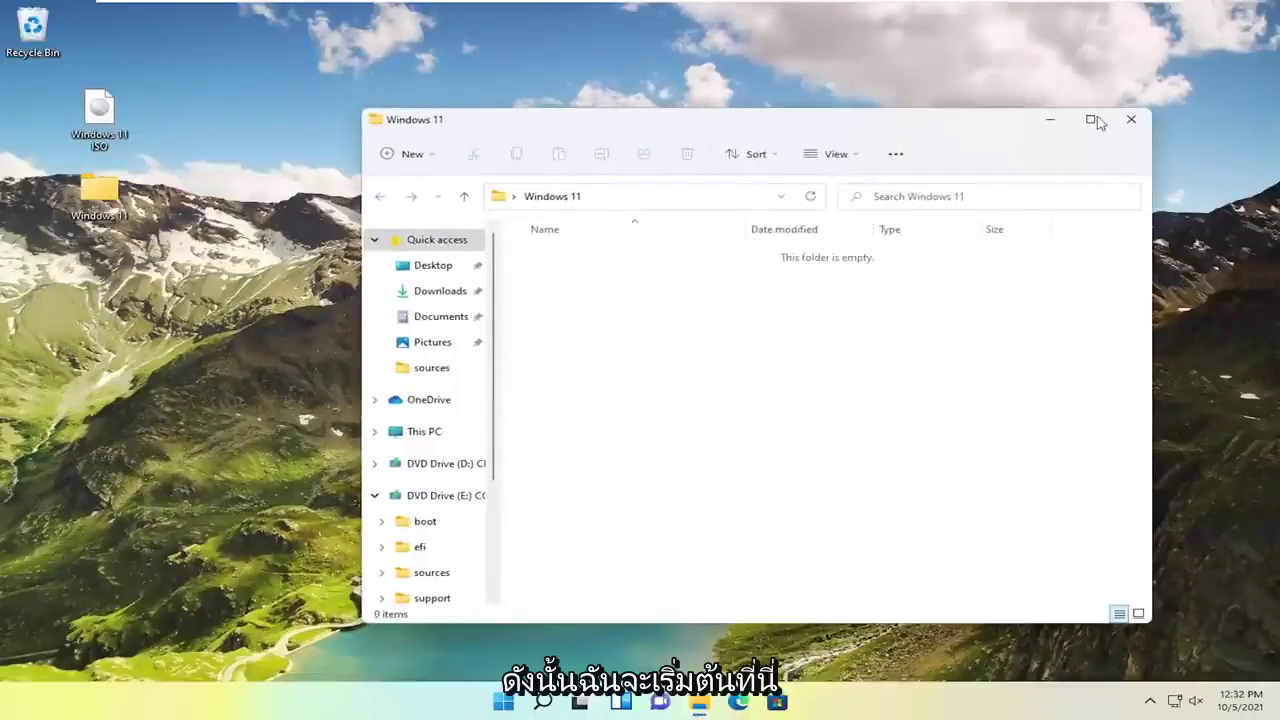
{"action": "left_click", "coordinate": [1091, 119]}
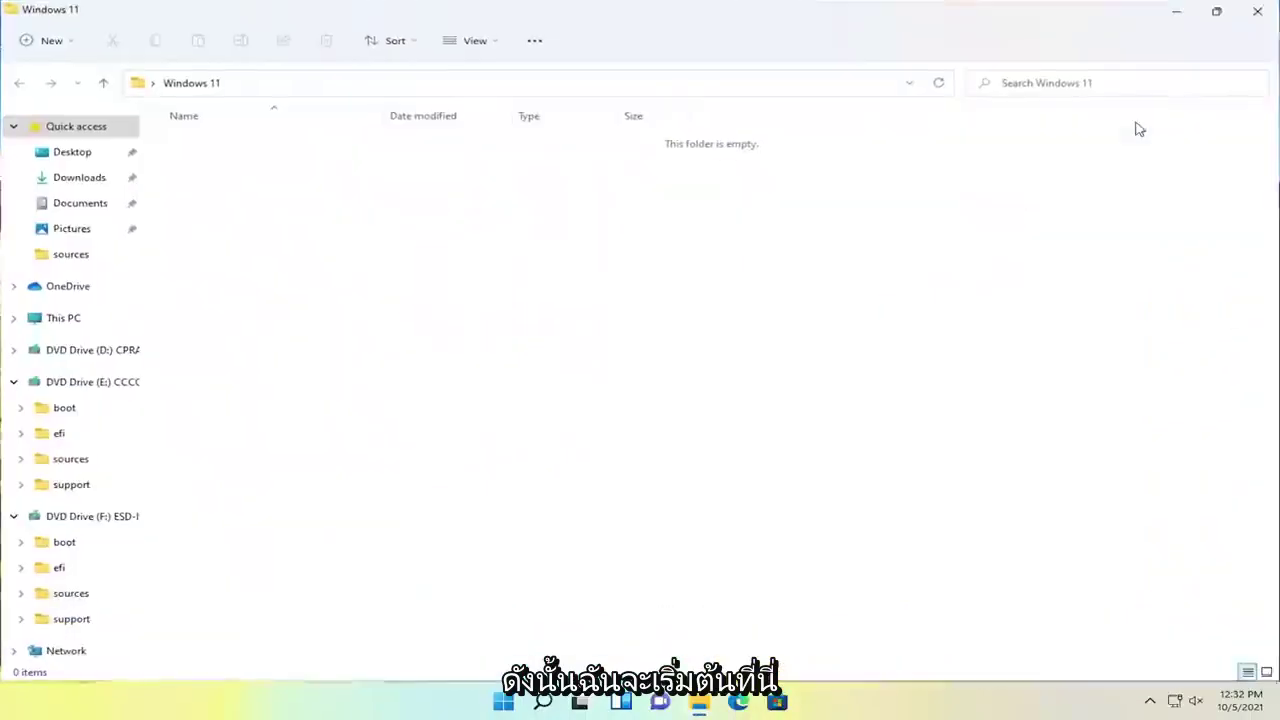
{"action": "left_click", "coordinate": [1272, 8]}
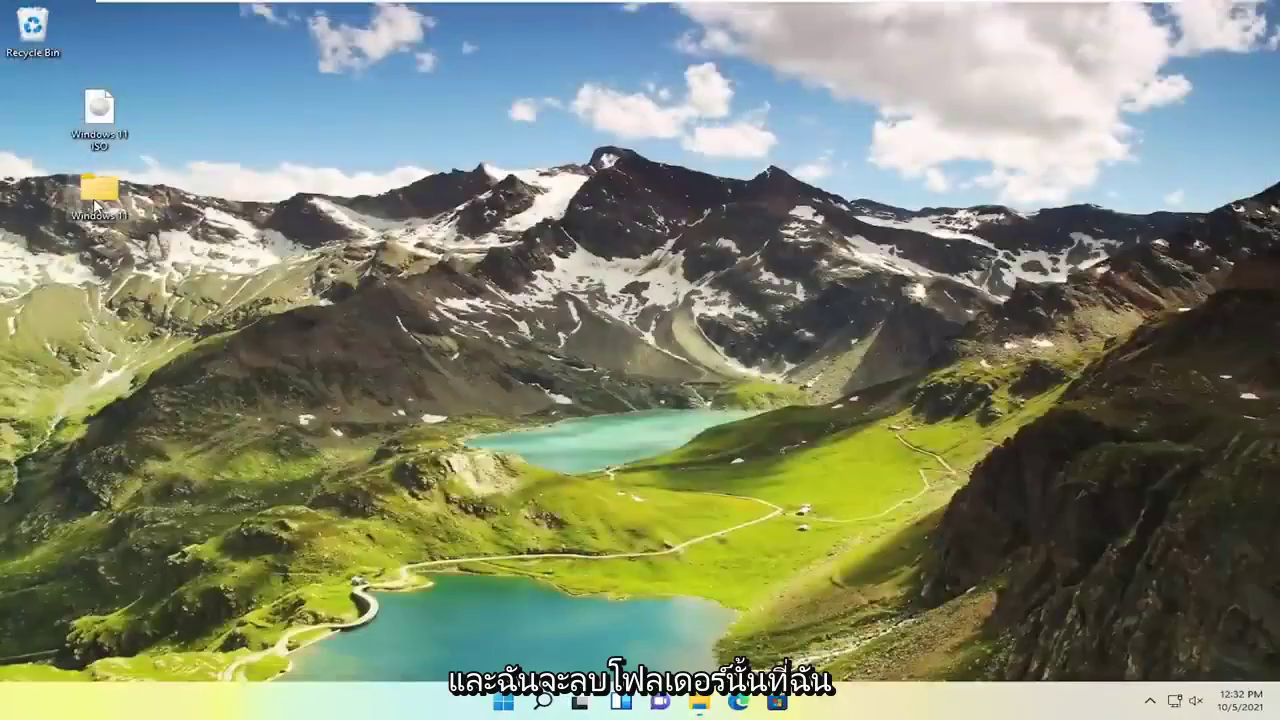
Delete the empty Windows 11 folder and move the ISO icon further right.
{"action": "left_click", "coordinate": [95, 205]}
{"action": "key", "text": "Delete"}
{"action": "left_click_drag", "start_coordinate": [99, 108], "coordinate": [233, 112]}
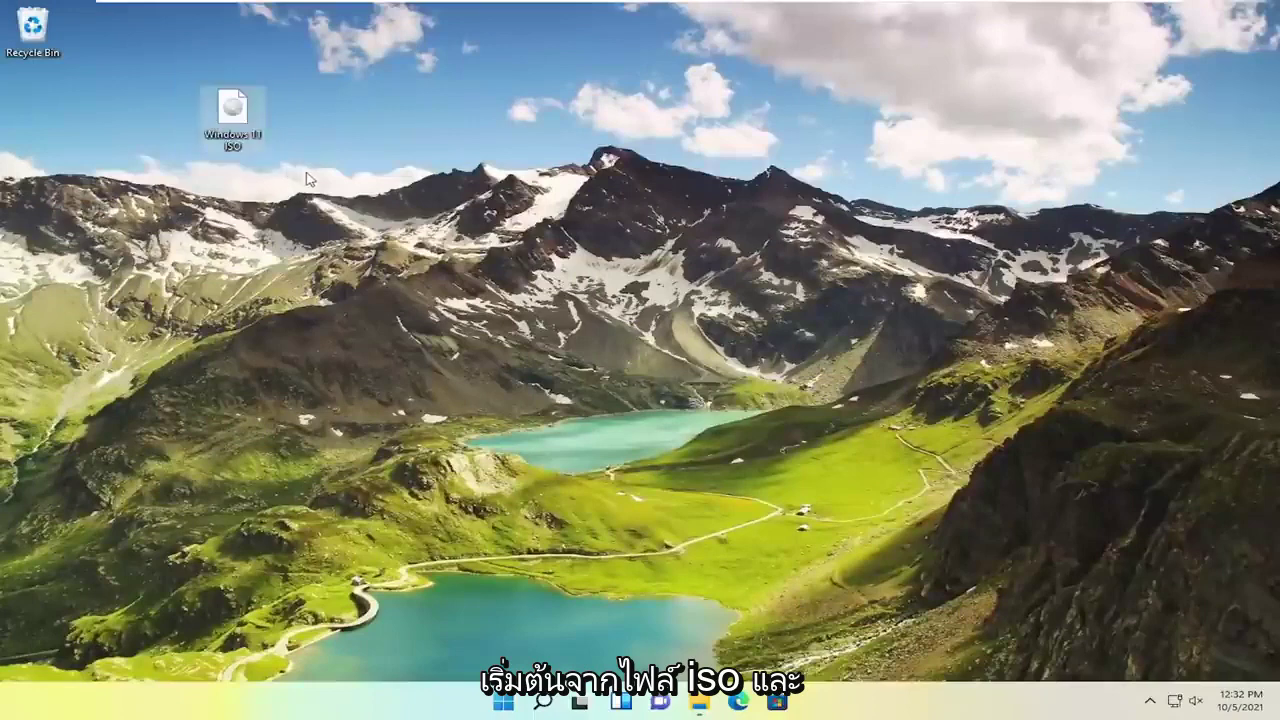
Create a new desktop folder named 'Windows 11 ISO'.
{"action": "right_click", "coordinate": [395, 118]}
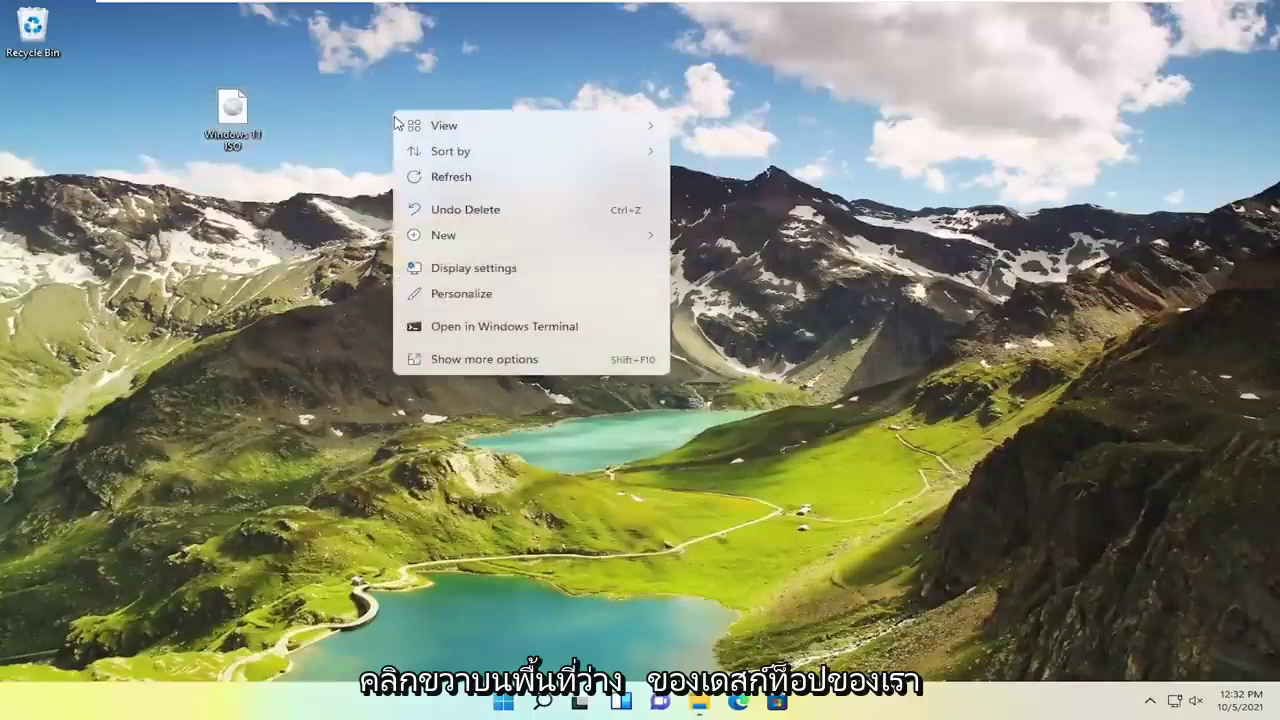
{"action": "mouse_move", "coordinate": [514, 243]}
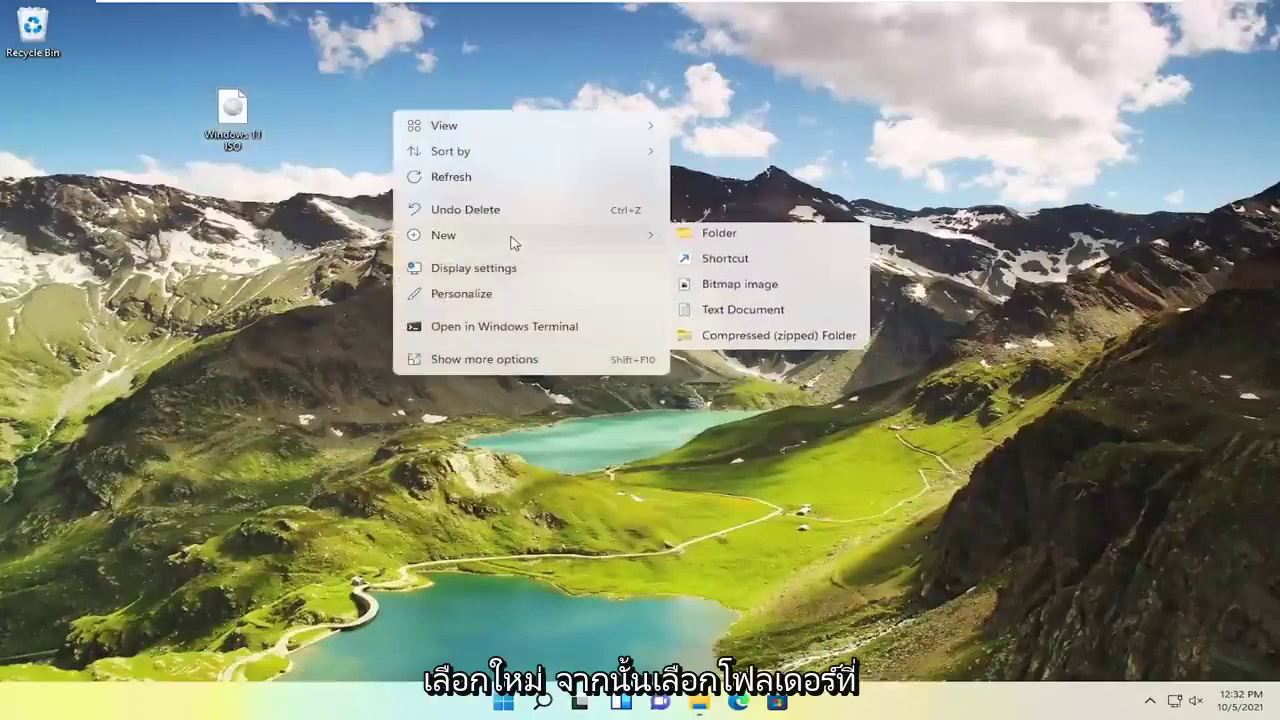
{"action": "left_click", "coordinate": [771, 246]}
{"action": "type", "text": "Wi"}
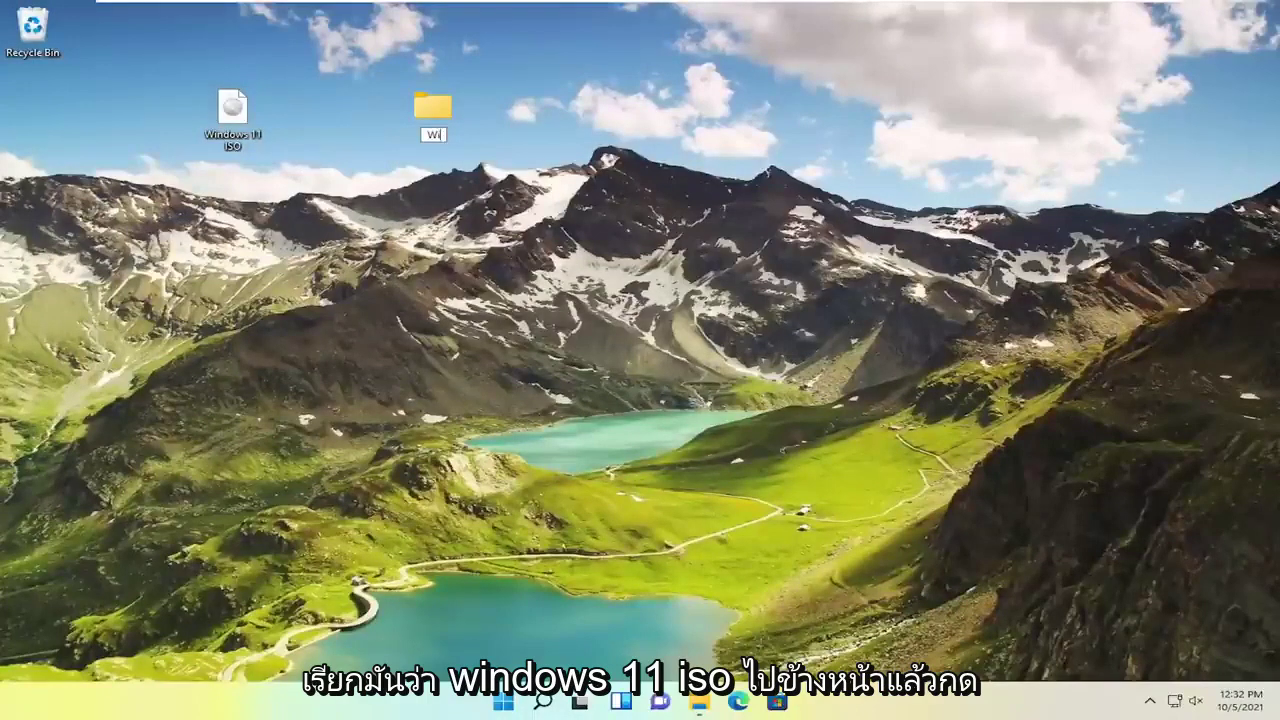
{"action": "type", "text": "ndows 11 ISO"}
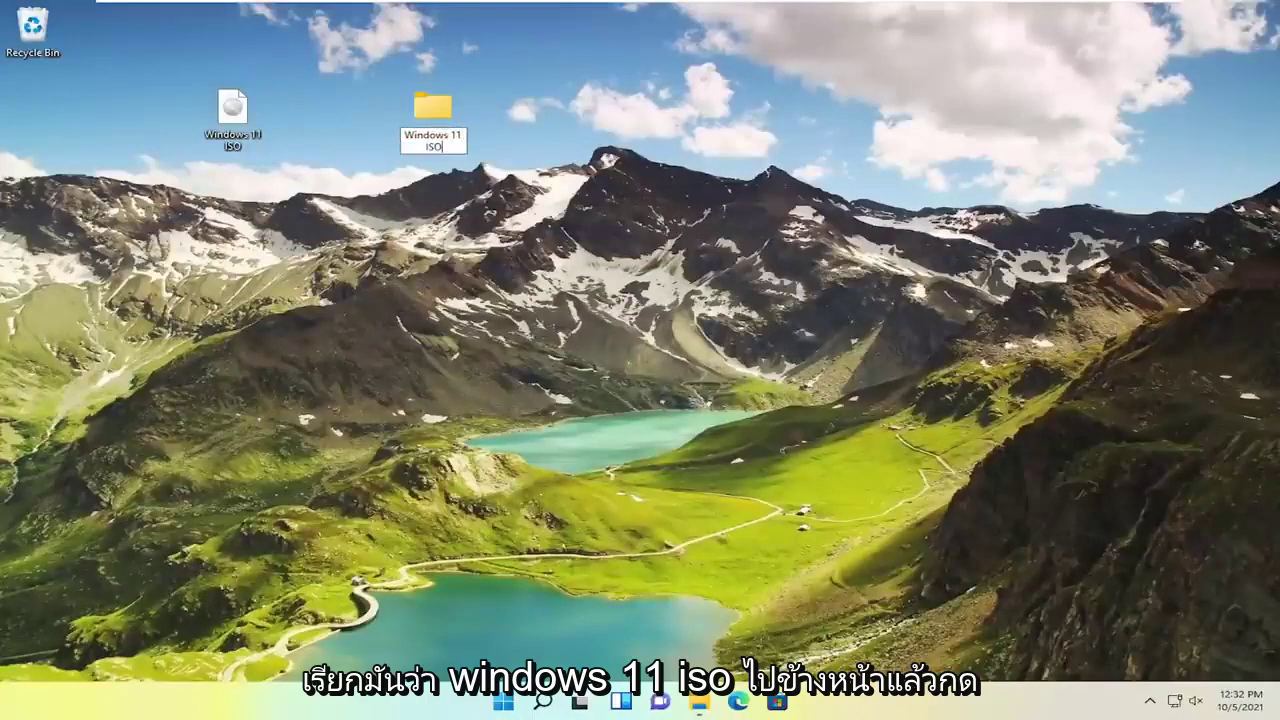
{"action": "key", "text": "Return"}
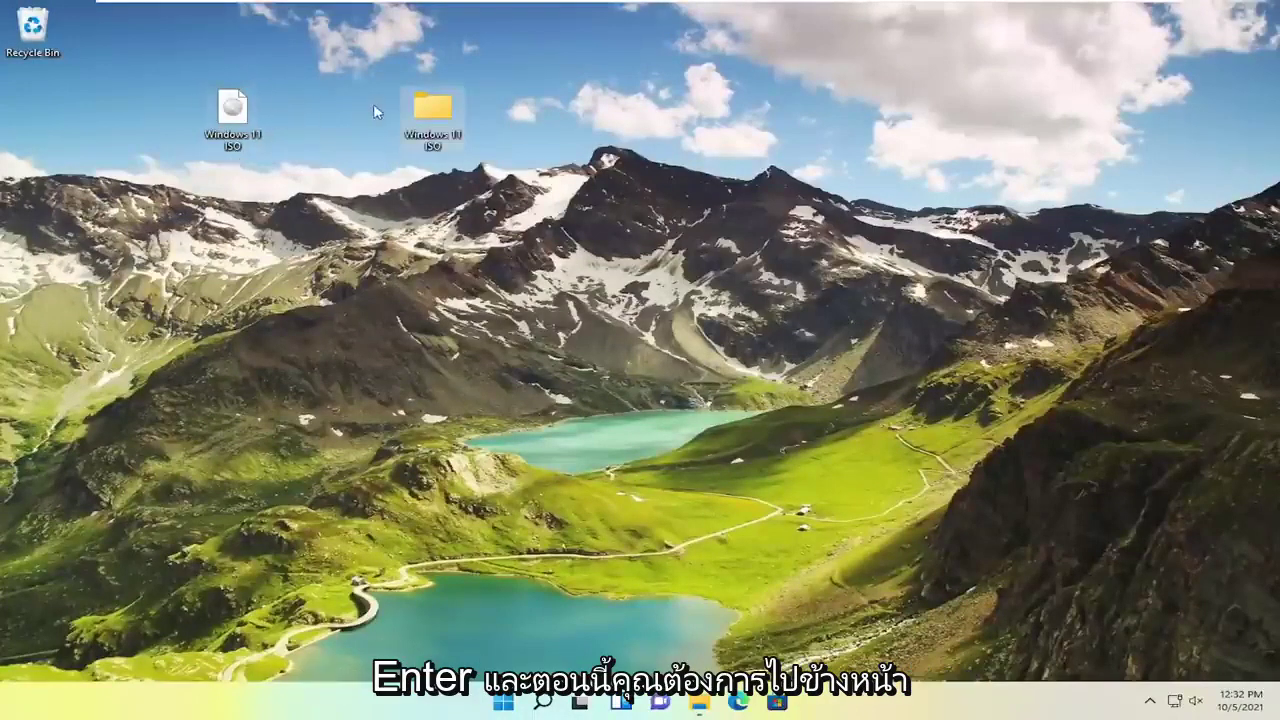
Mount the Windows 11 ISO and copy all eight of its items into the Windows 11 ISO folder.
{"action": "double_click", "coordinate": [228, 111]}
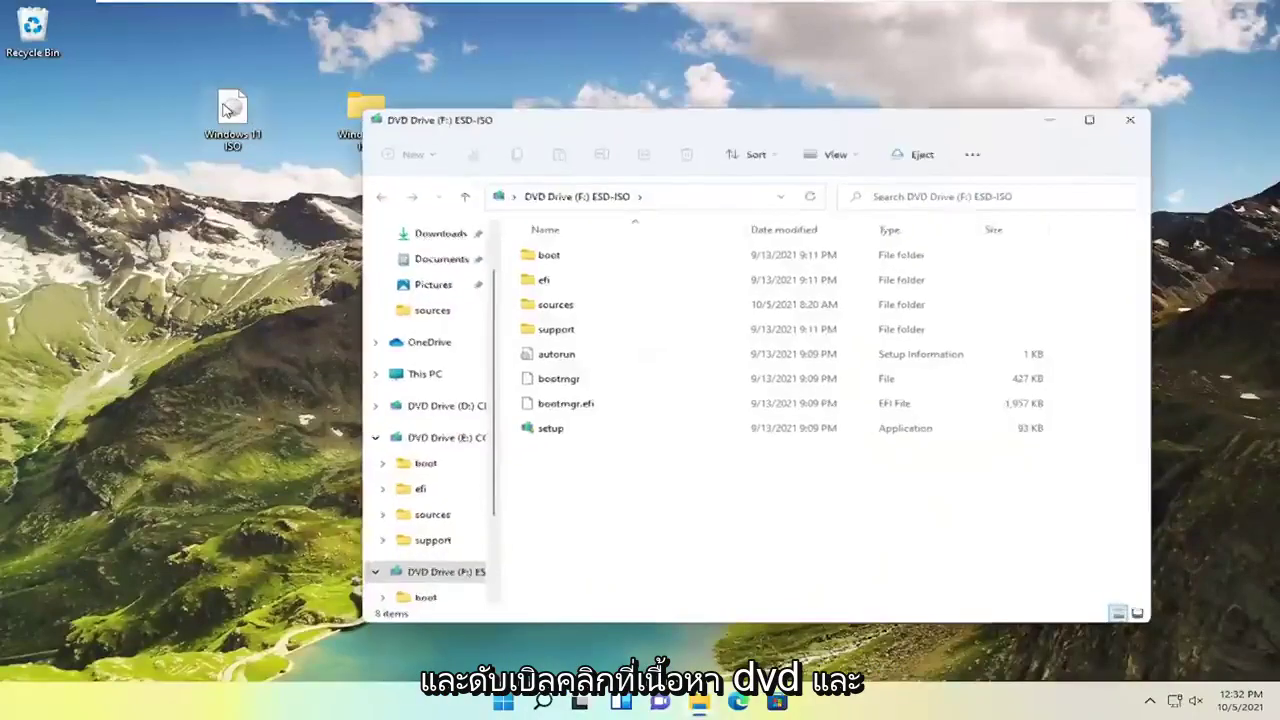
{"action": "left_click_drag", "start_coordinate": [819, 513], "coordinate": [533, 232]}
{"action": "left_click_drag", "start_coordinate": [612, 124], "coordinate": [768, 118]}
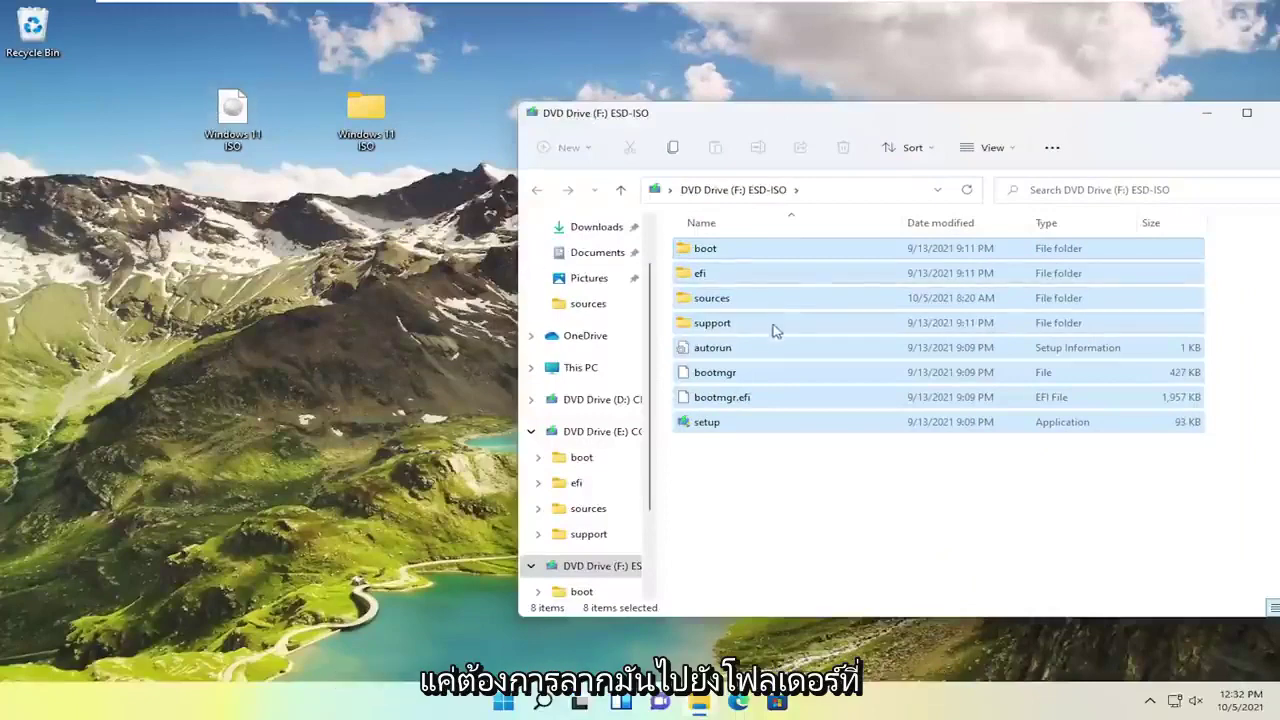
{"action": "left_click_drag", "start_coordinate": [777, 329], "coordinate": [375, 135]}
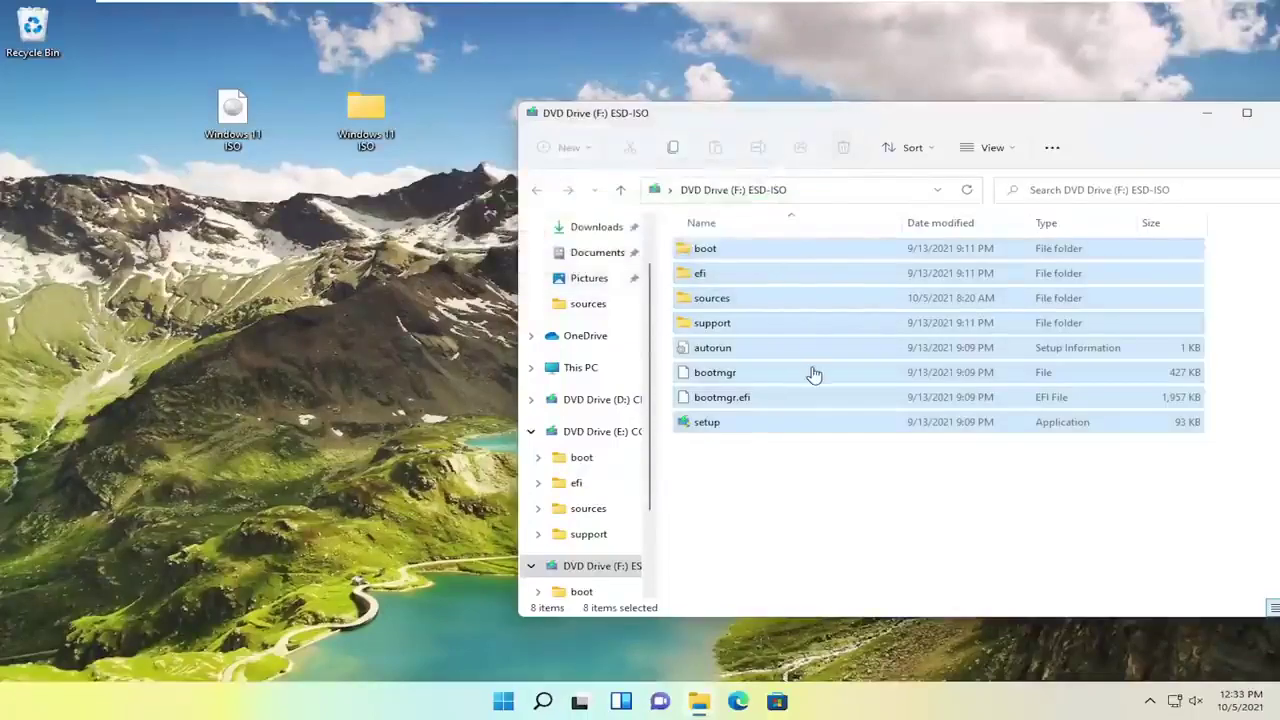
{"action": "left_click_drag", "start_coordinate": [920, 124], "coordinate": [814, 120]}
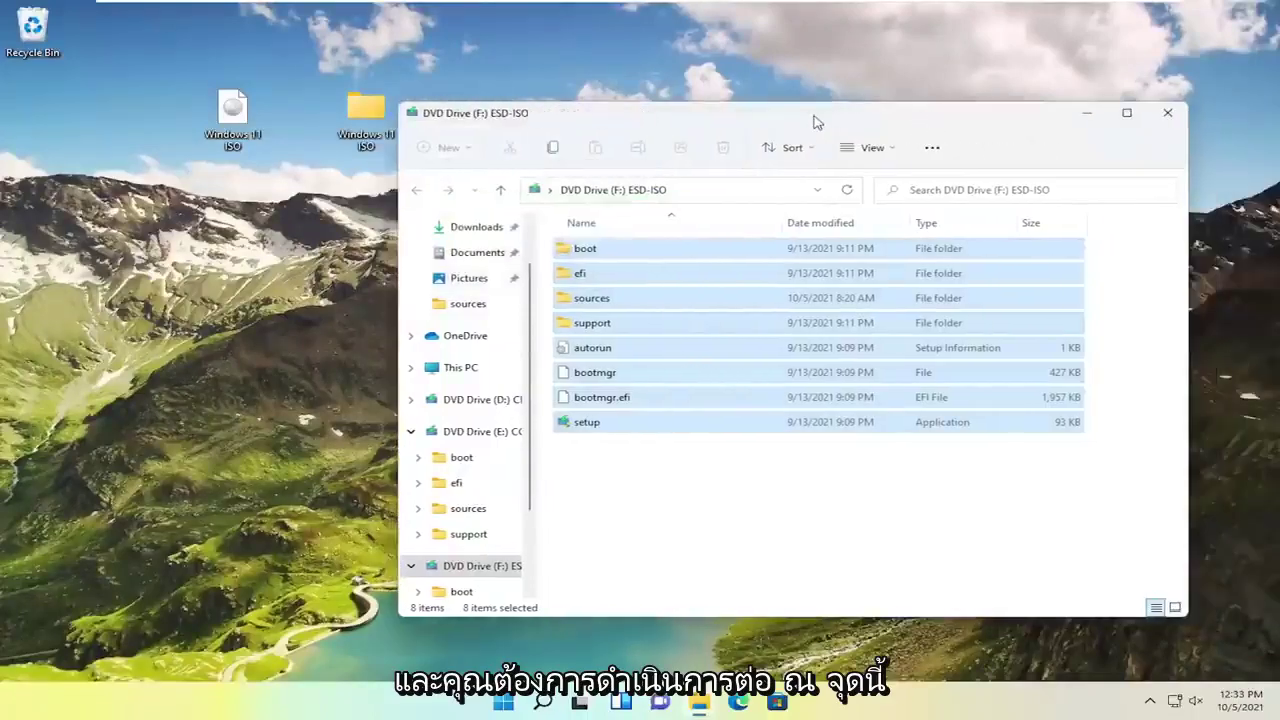
{"action": "left_click", "coordinate": [1166, 114]}
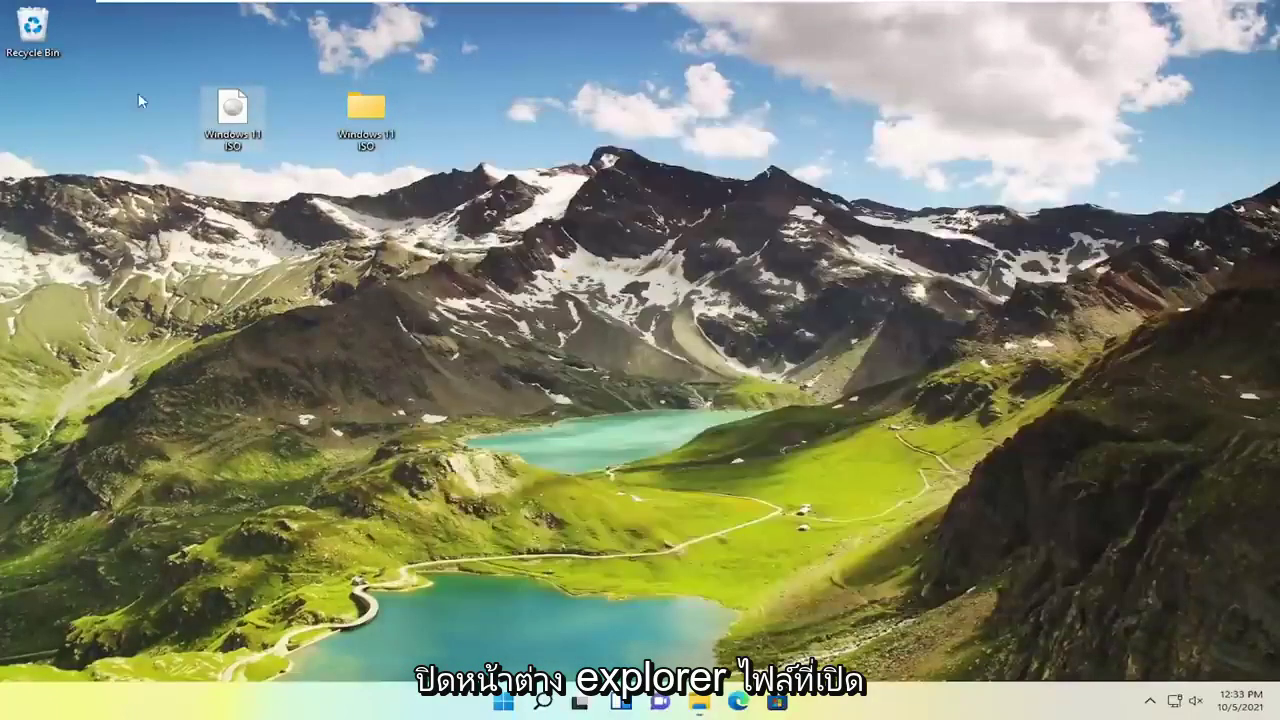
Go into Windows 11 ISO > sources and bring up the context menu for appraiserres.dll.
{"action": "double_click", "coordinate": [370, 112]}
{"action": "left_click_drag", "start_coordinate": [730, 118], "coordinate": [636, 113]}
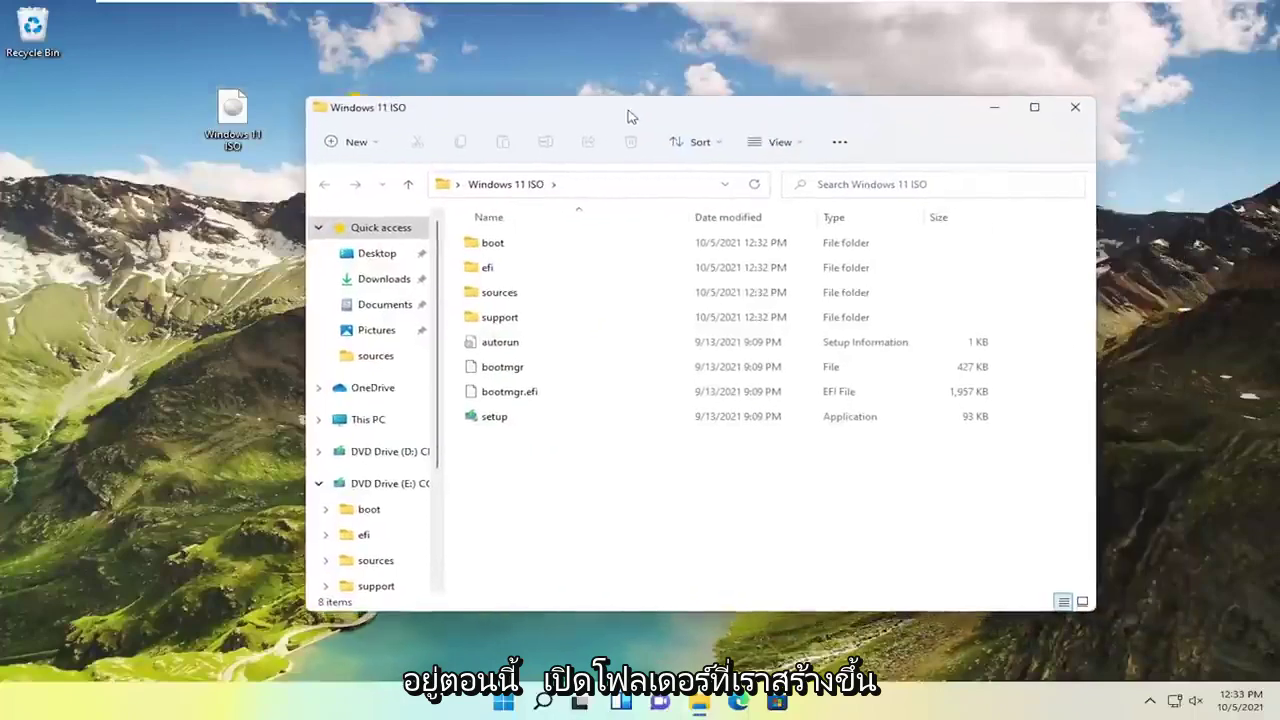
{"action": "double_click", "coordinate": [505, 298]}
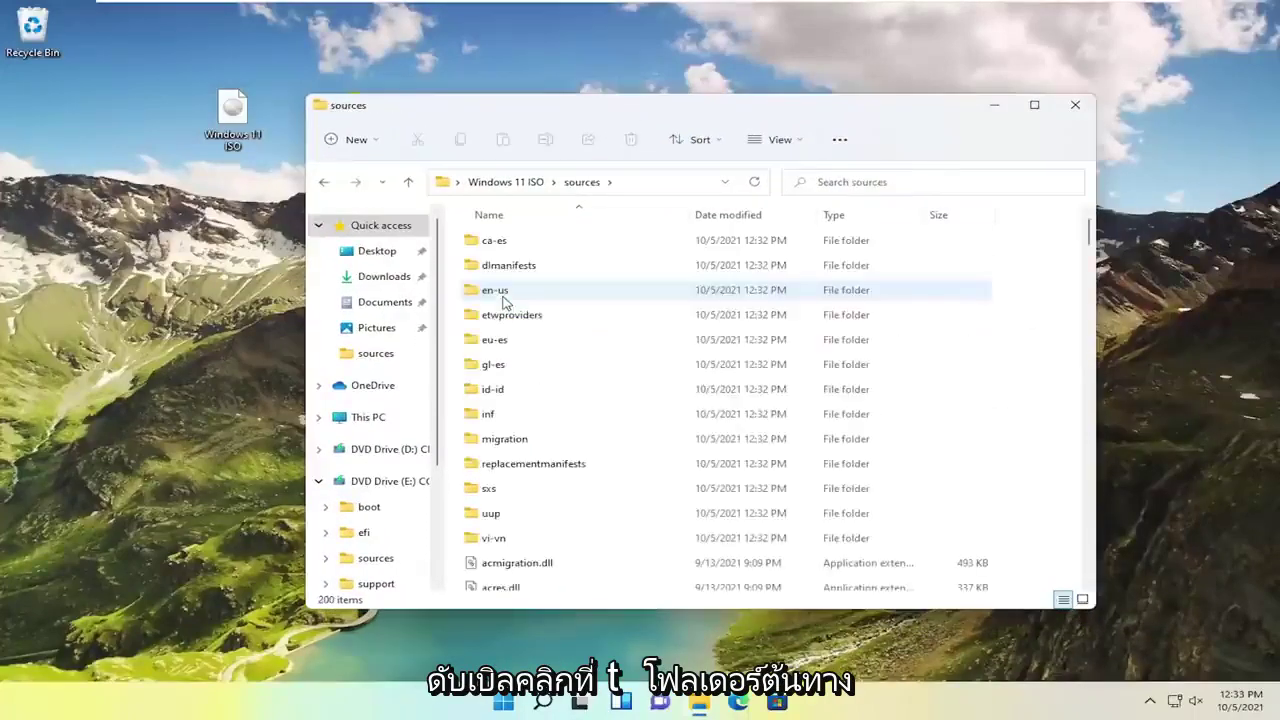
{"action": "scroll", "coordinate": [534, 447], "scroll_direction": "down", "scroll_amount": 5}
{"action": "scroll", "coordinate": [543, 343], "scroll_direction": "up", "scroll_amount": 3}
{"action": "scroll", "coordinate": [570, 355], "scroll_direction": "down", "scroll_amount": 1}
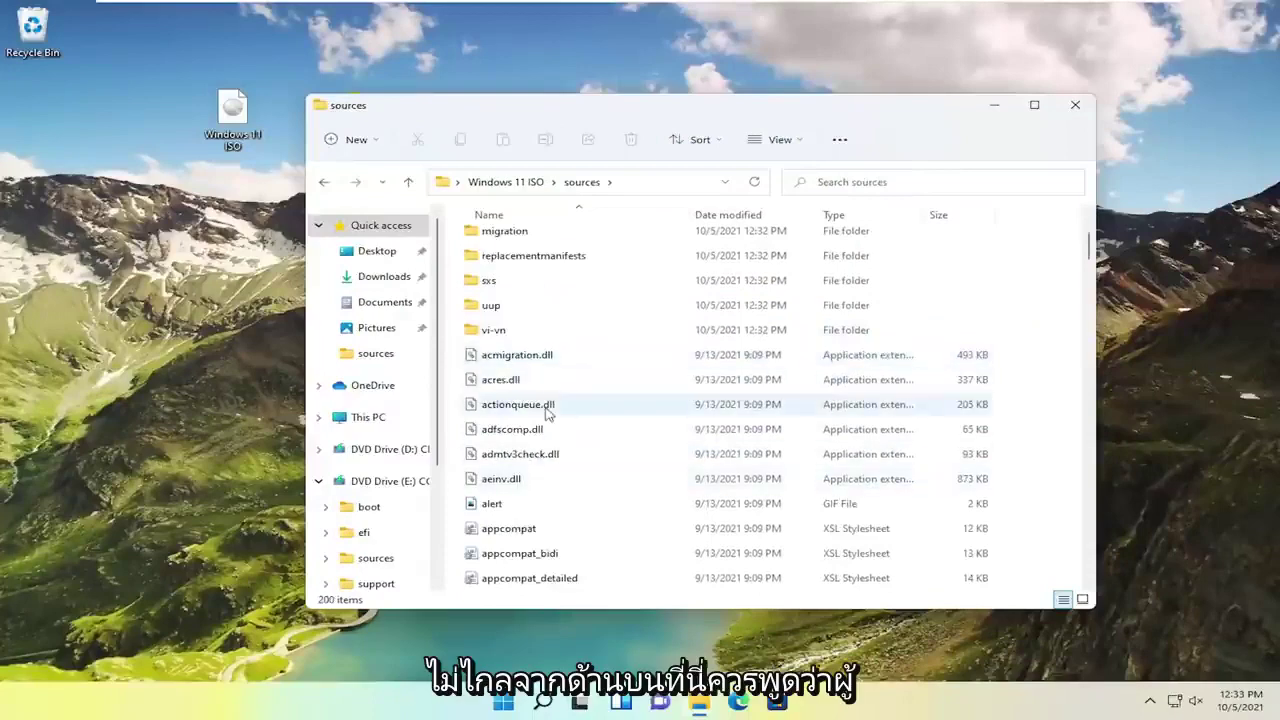
{"action": "scroll", "coordinate": [537, 480], "scroll_direction": "down", "scroll_amount": 1}
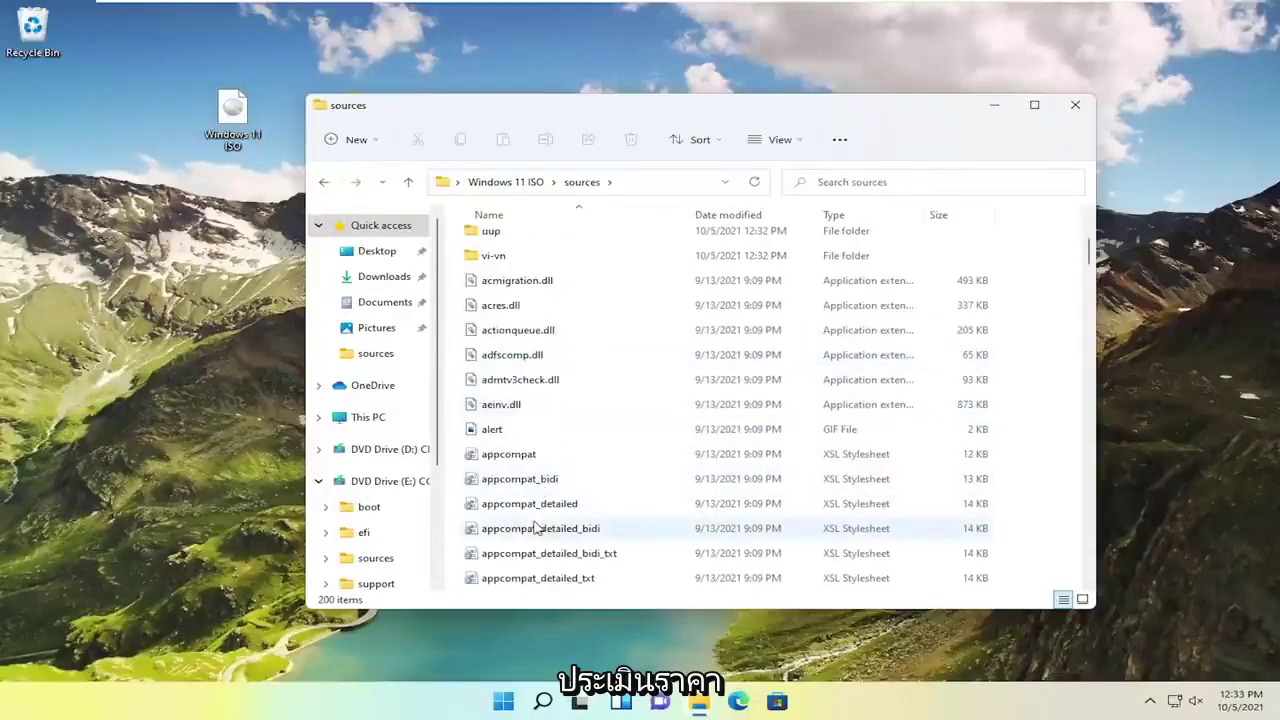
{"action": "scroll", "coordinate": [540, 530], "scroll_direction": "down", "scroll_amount": 2}
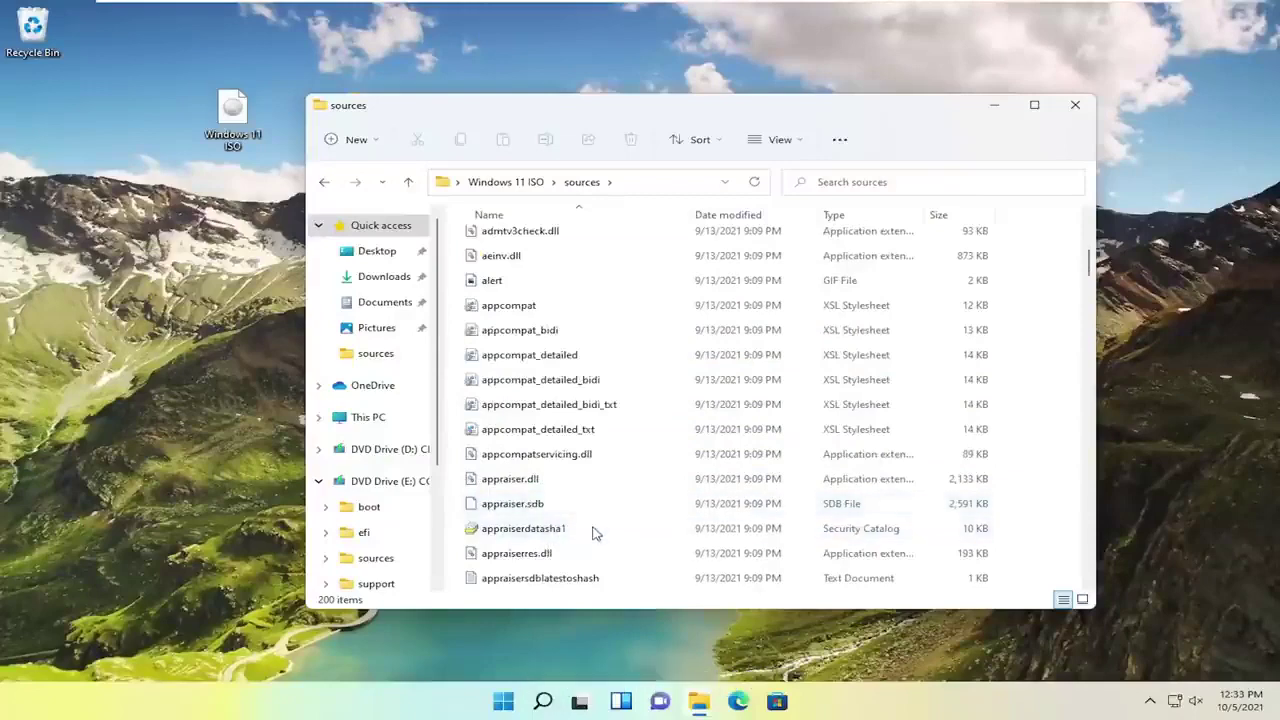
{"action": "left_click", "coordinate": [521, 555]}
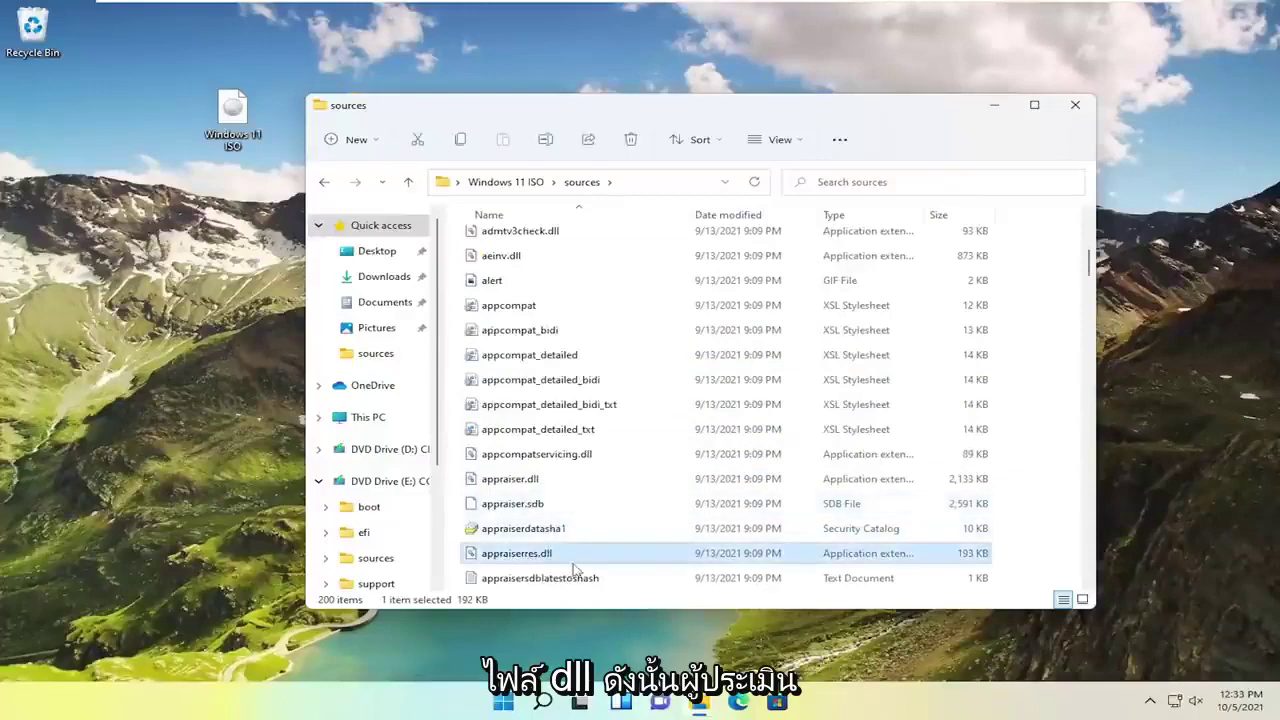
{"action": "mouse_move", "coordinate": [509, 562]}
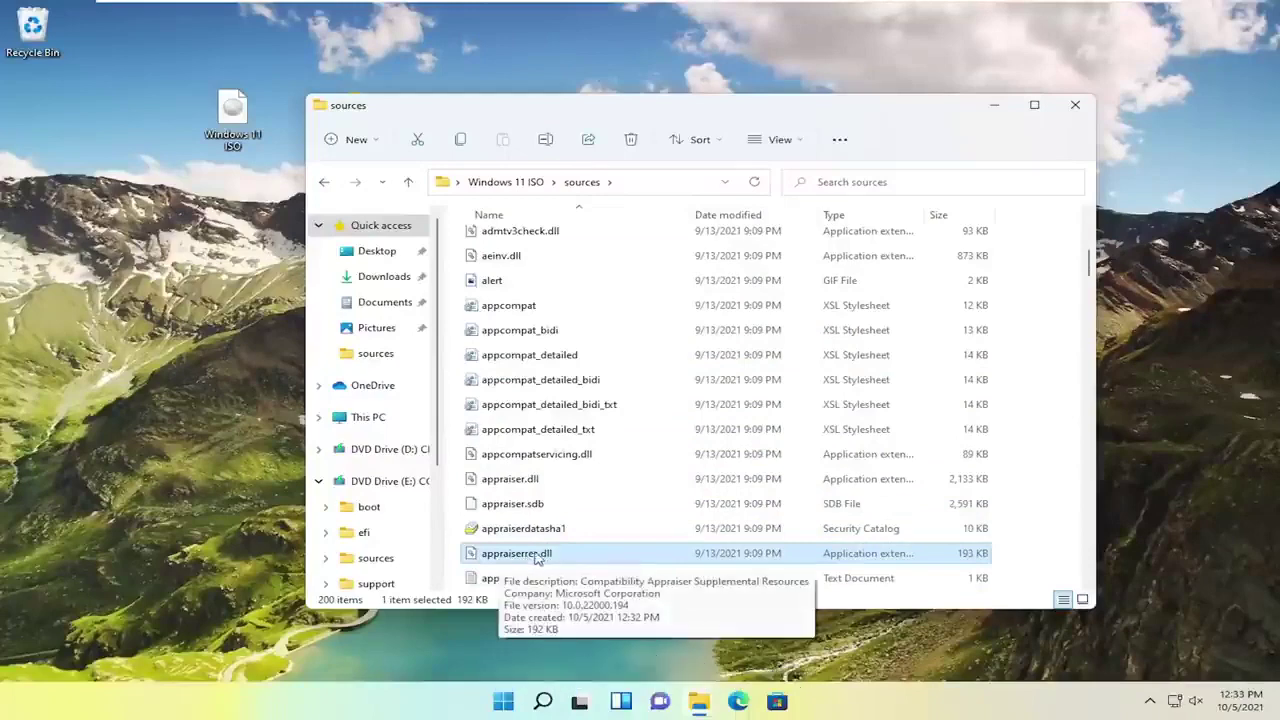
{"action": "right_click", "coordinate": [533, 557]}
Open appraiserres.dll in Notepad and find the first 'TPM' match.
{"action": "mouse_move", "coordinate": [620, 430]}
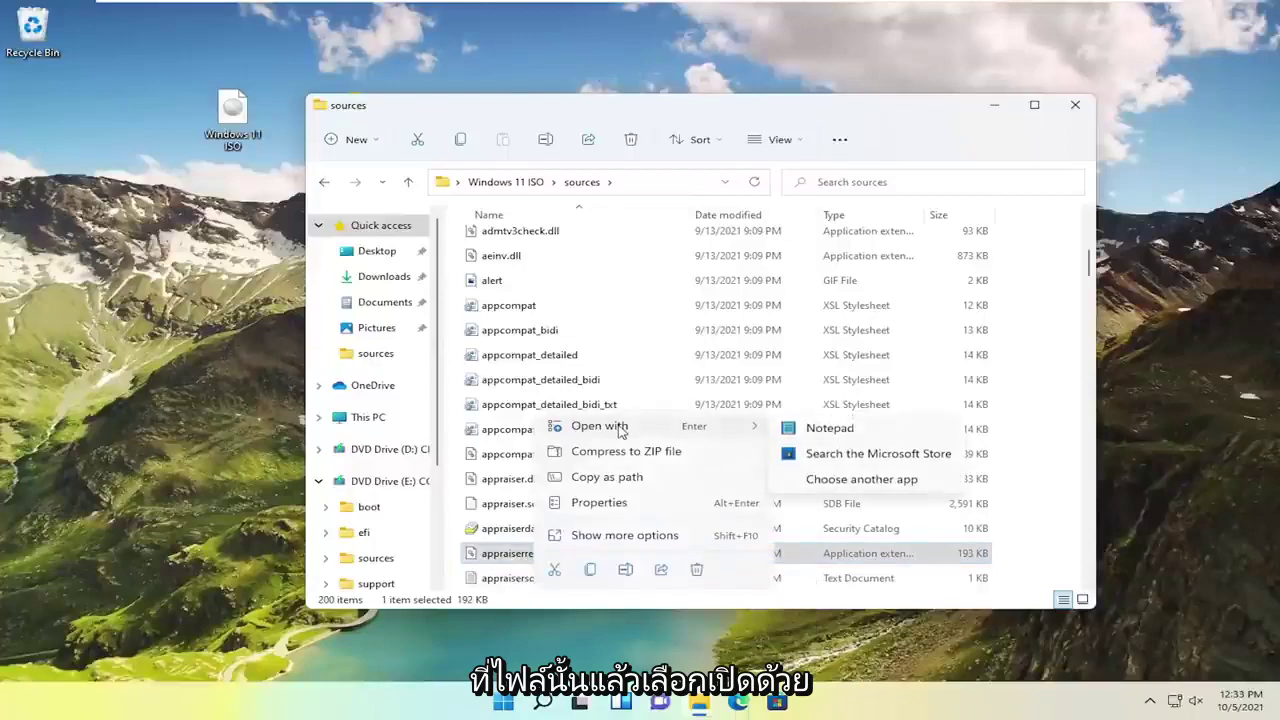
{"action": "left_click", "coordinate": [830, 428]}
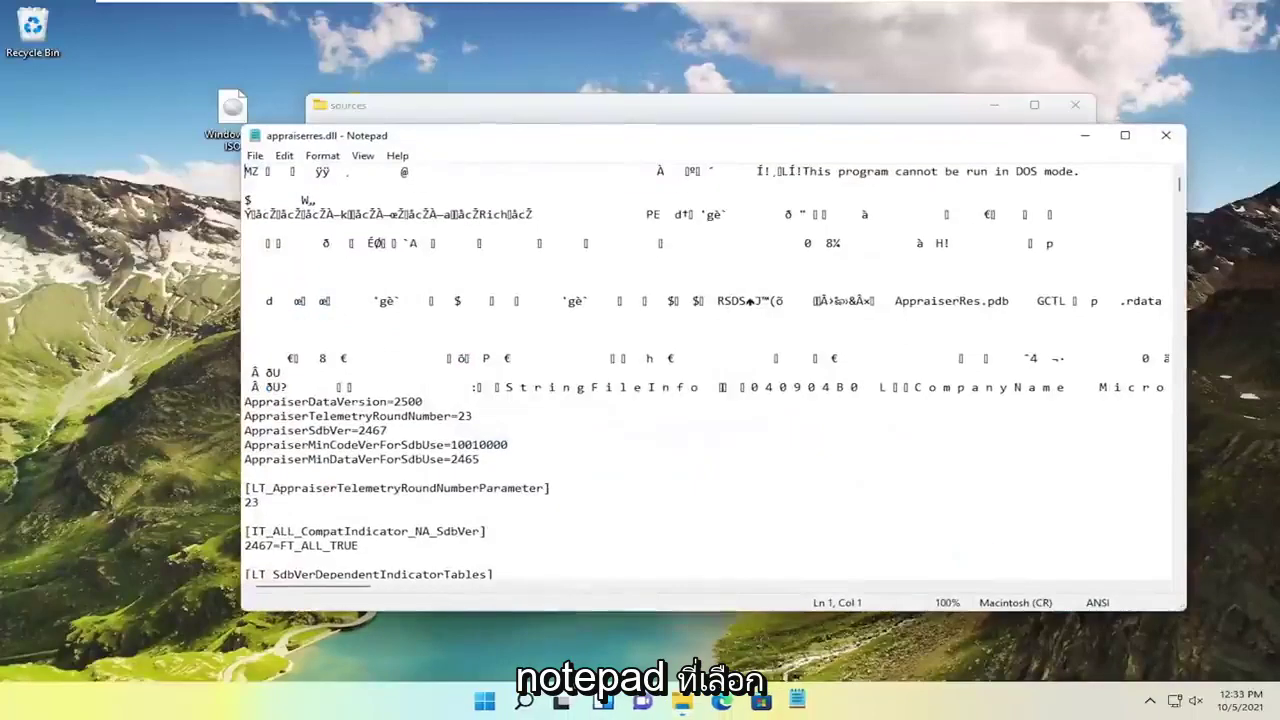
{"action": "left_click", "coordinate": [285, 156]}
{"action": "left_click", "coordinate": [316, 296]}
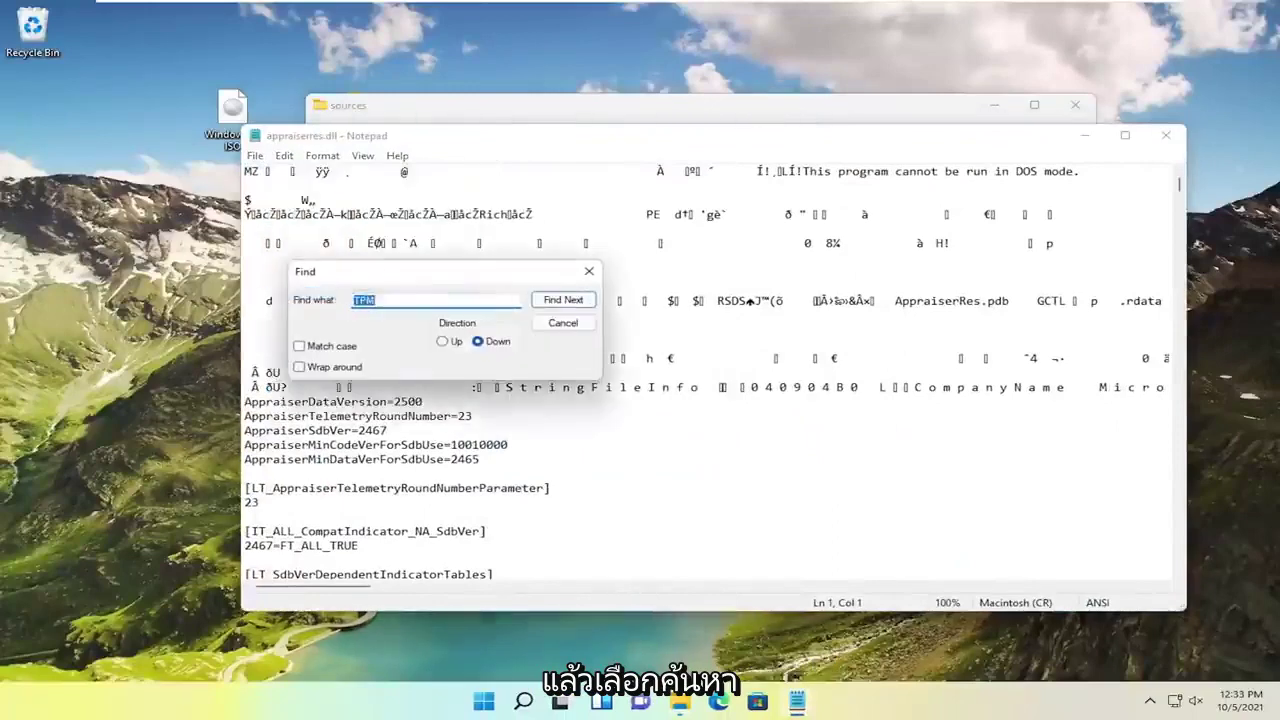
{"action": "type", "text": "TPM"}
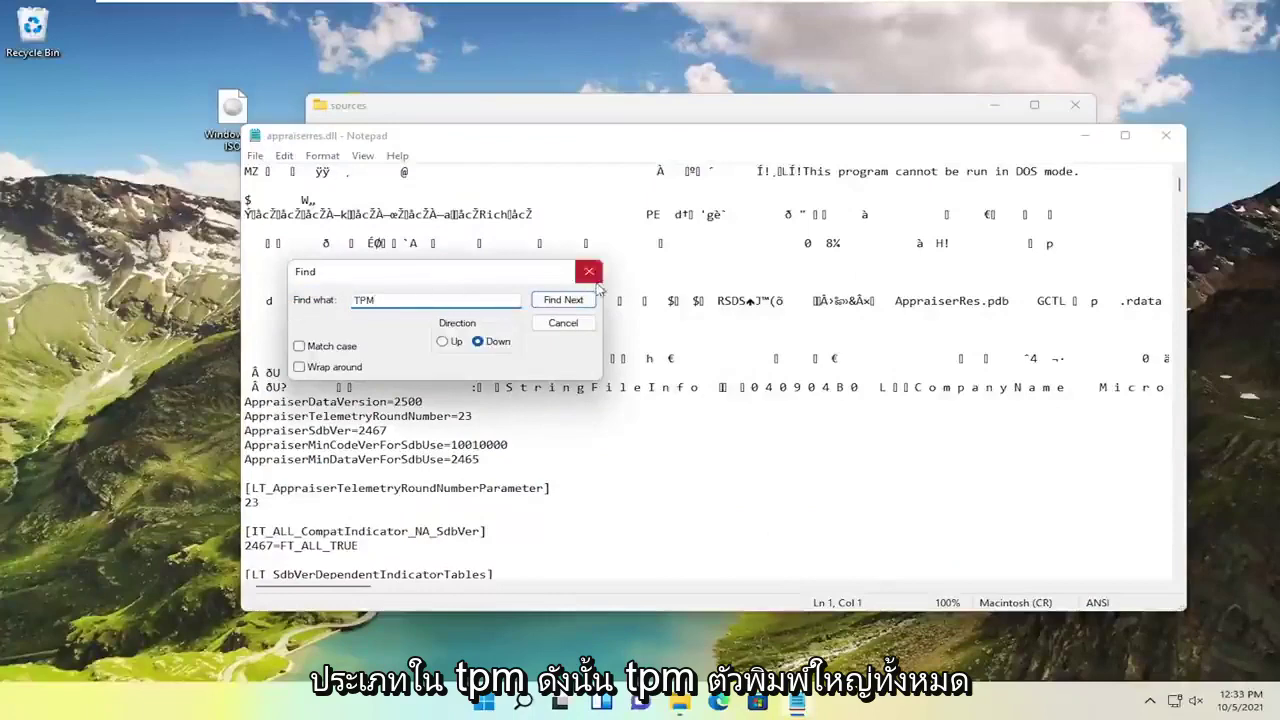
{"action": "left_click", "coordinate": [560, 300]}
Delete the TpmVersion asset-type entry lines and the leftover blank line.
{"action": "scroll", "coordinate": [700, 380], "scroll_direction": "down", "scroll_amount": 2}
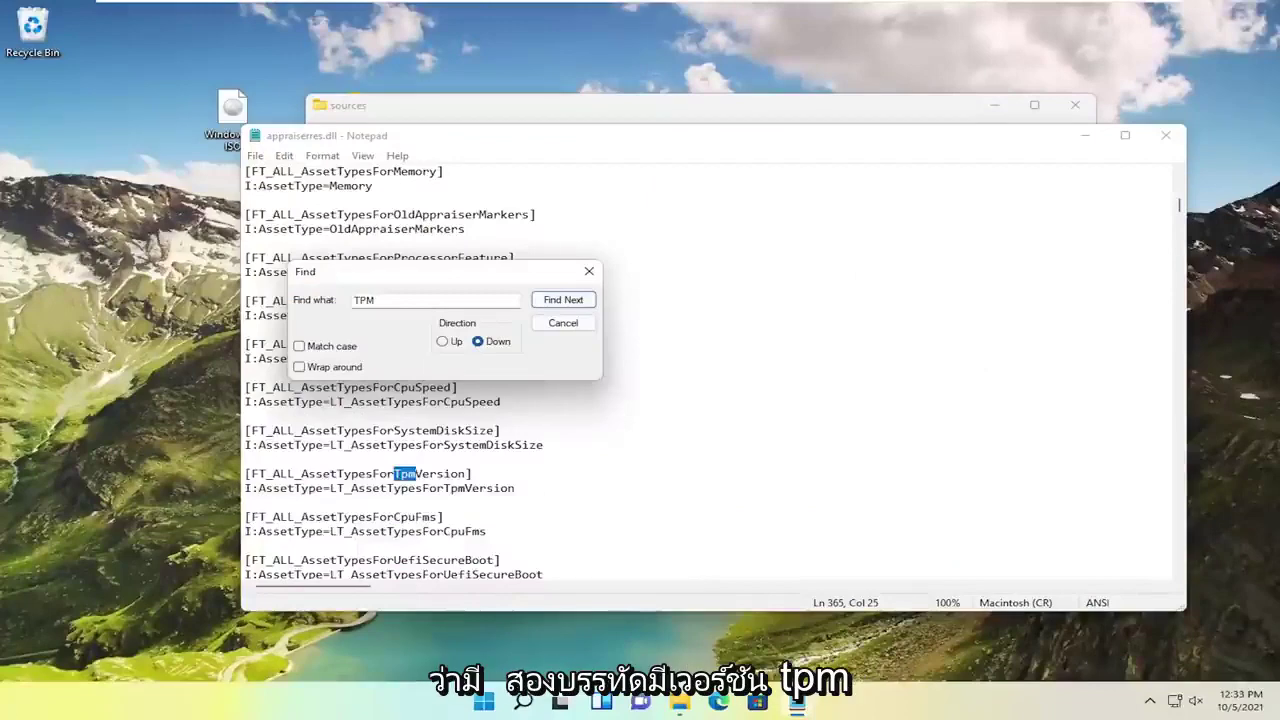
{"action": "left_click_drag", "start_coordinate": [515, 488], "coordinate": [251, 474]}
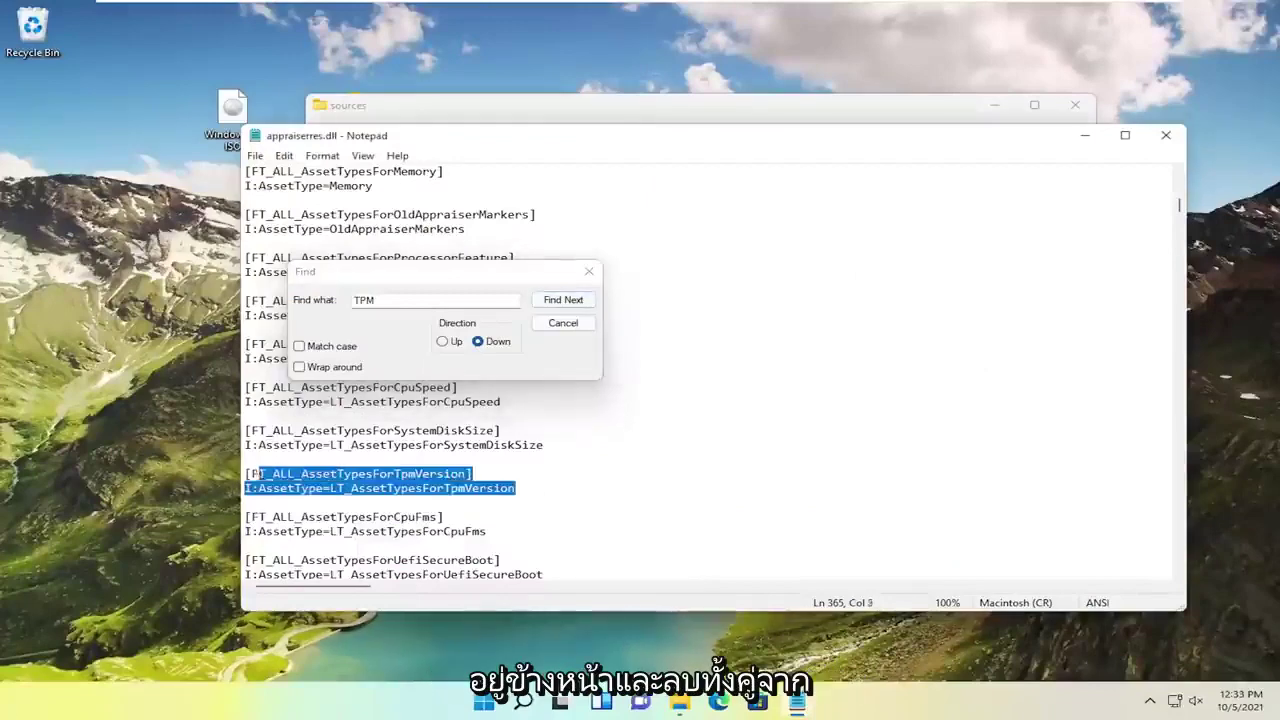
{"action": "key", "text": "BackSpace"}
{"action": "key", "text": "BackSpace"}
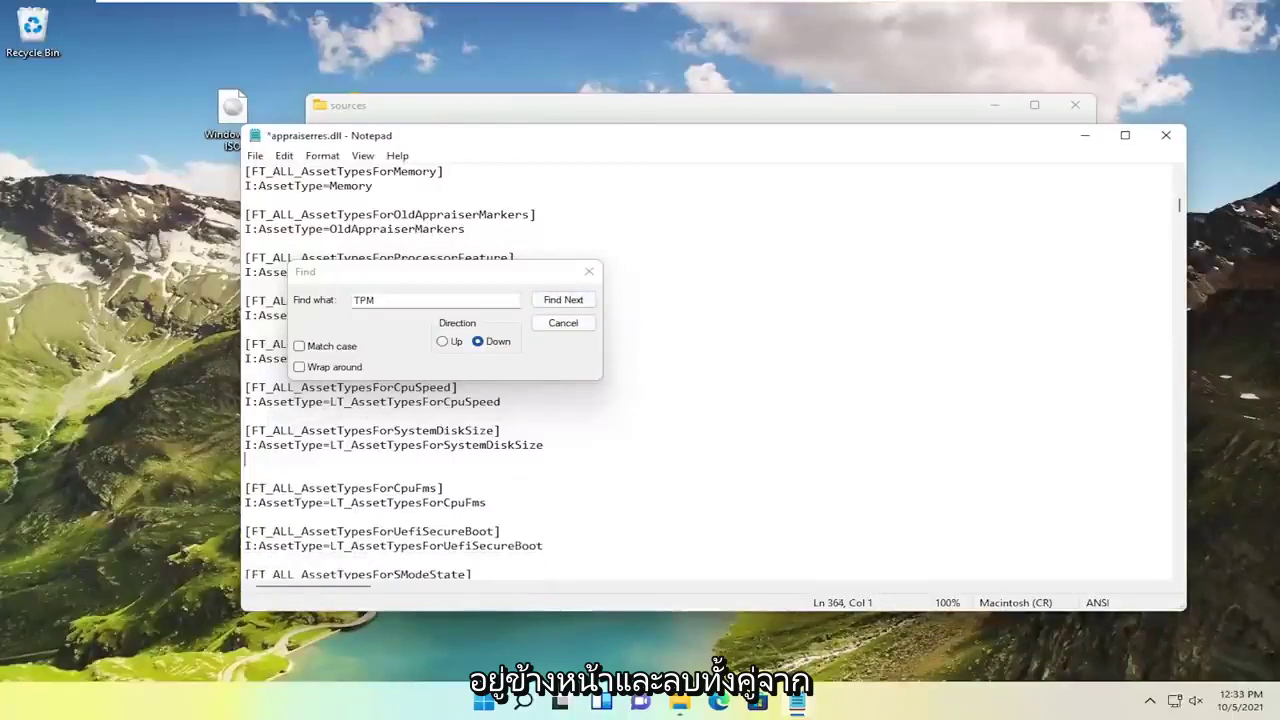
{"action": "key", "text": "BackSpace"}
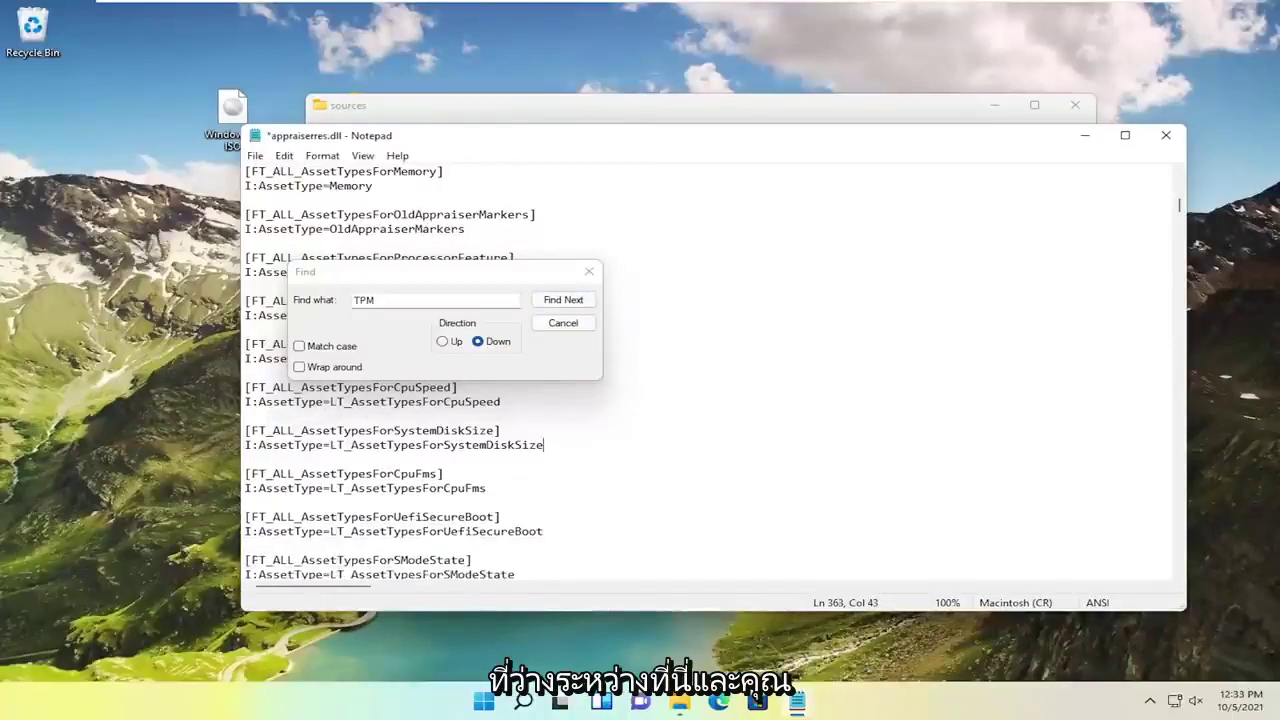
Delete the E:DT_ALL_TPM_TpmVersionBlockingSV=TRUE line under FT_ANY_SubBucket_124.
{"action": "left_click_drag", "start_coordinate": [450, 272], "coordinate": [757, 332]}
{"action": "left_click", "coordinate": [866, 360]}
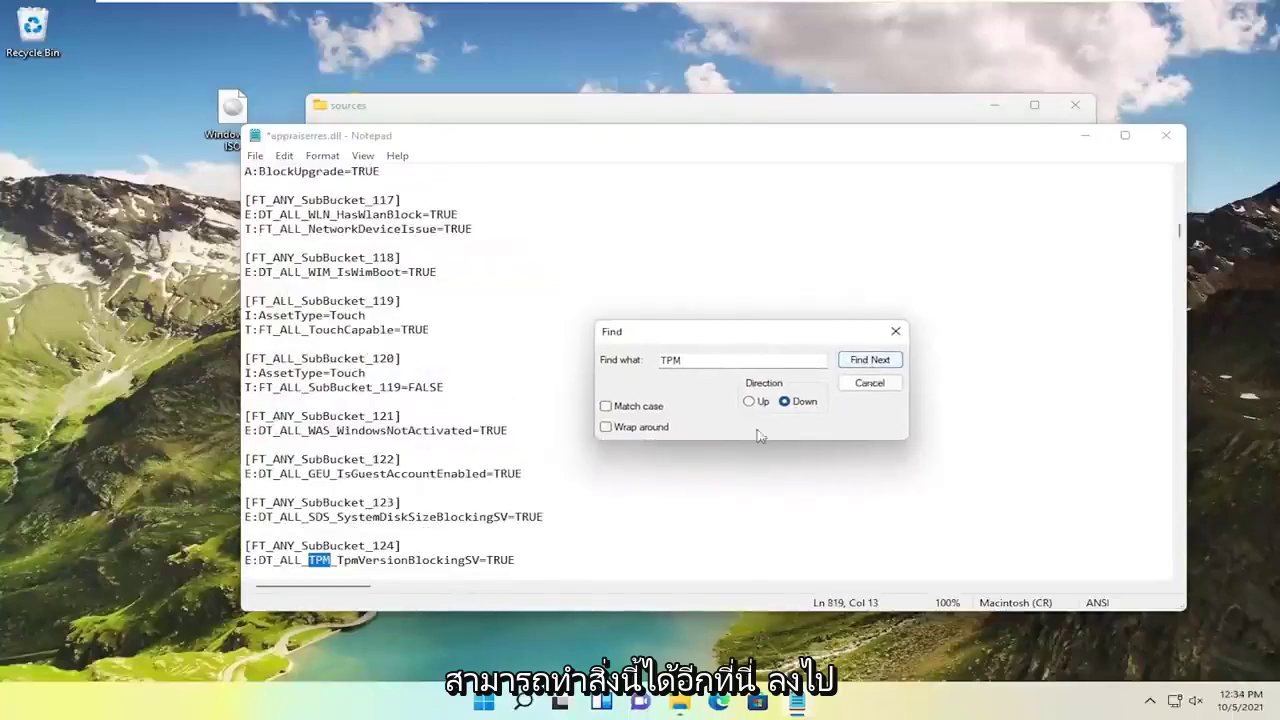
{"action": "scroll", "coordinate": [420, 370], "scroll_direction": "down", "scroll_amount": 1}
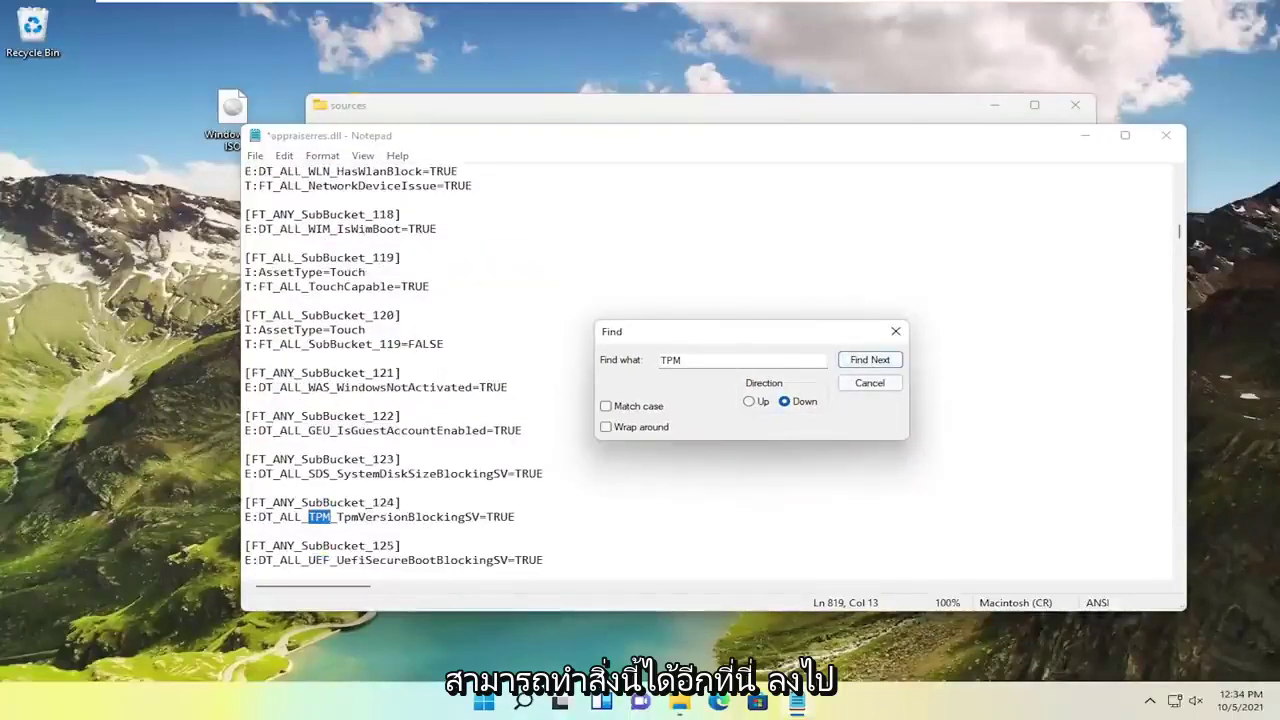
{"action": "left_click_drag", "start_coordinate": [245, 517], "coordinate": [515, 517]}
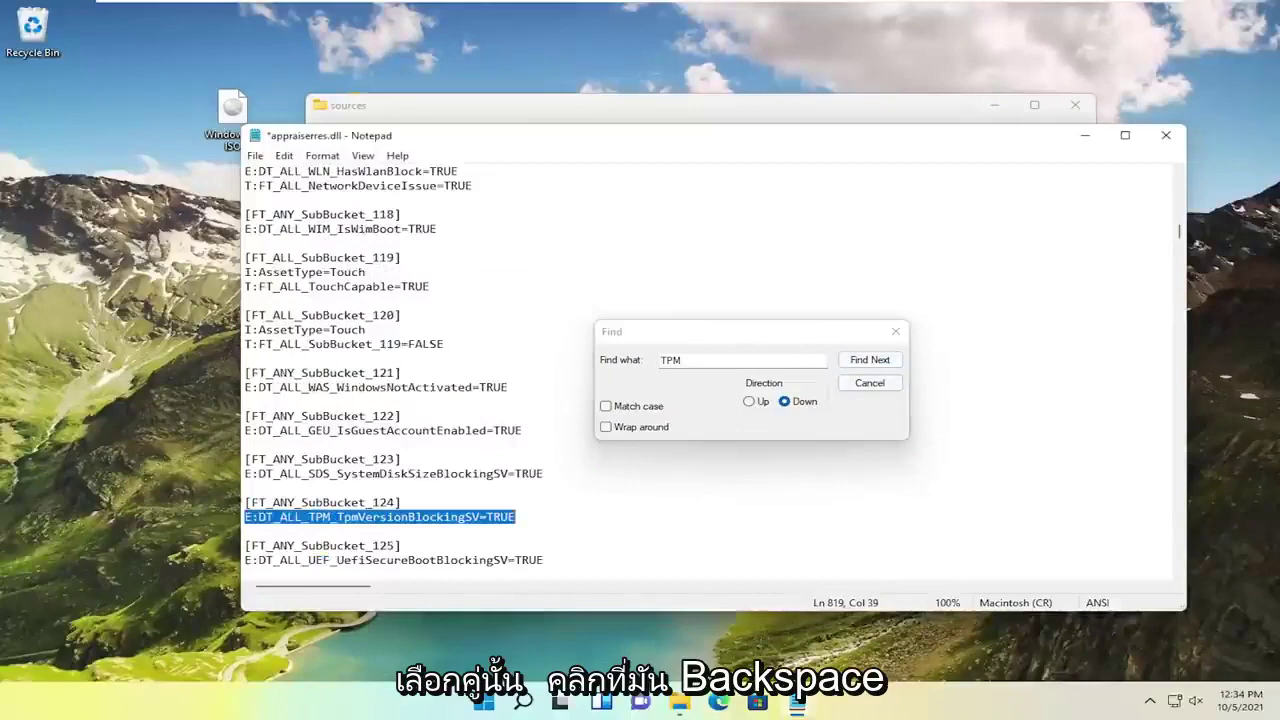
{"action": "key", "text": "BackSpace"}
{"action": "key", "text": "BackSpace"}
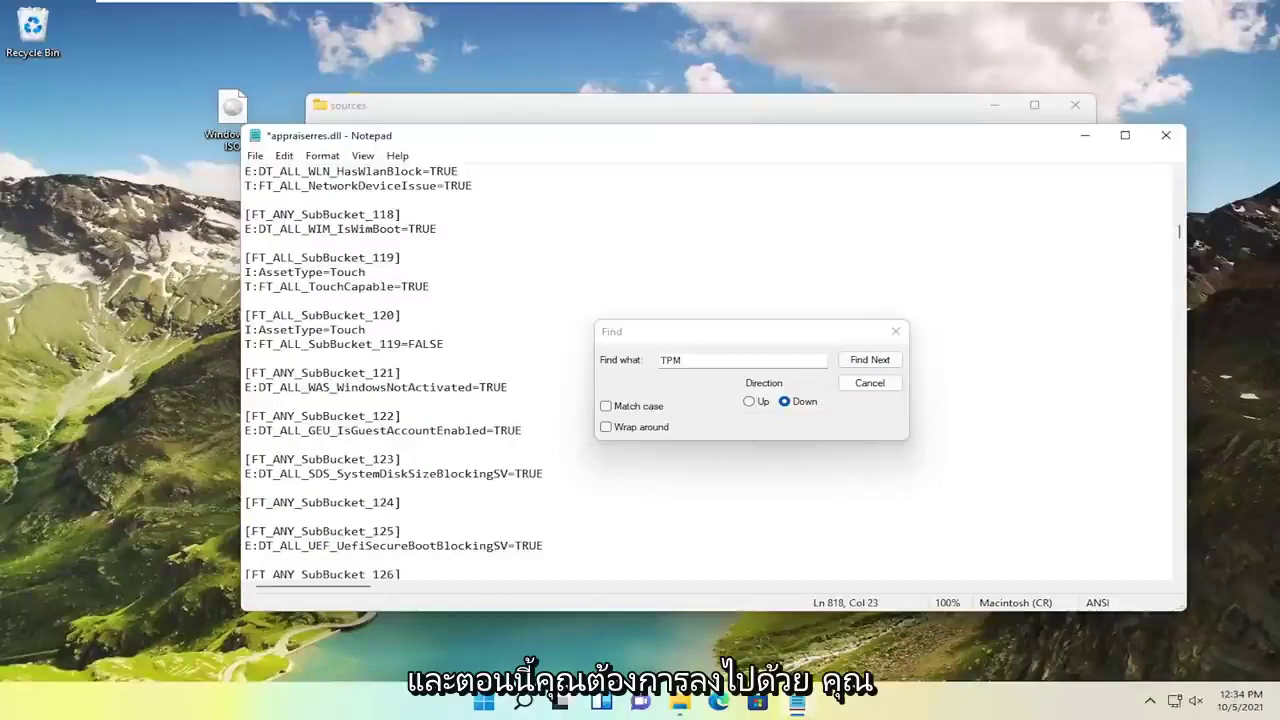
{"action": "left_click", "coordinate": [345, 545]}
{"action": "scroll", "coordinate": [700, 380], "scroll_direction": "down", "scroll_amount": 1}
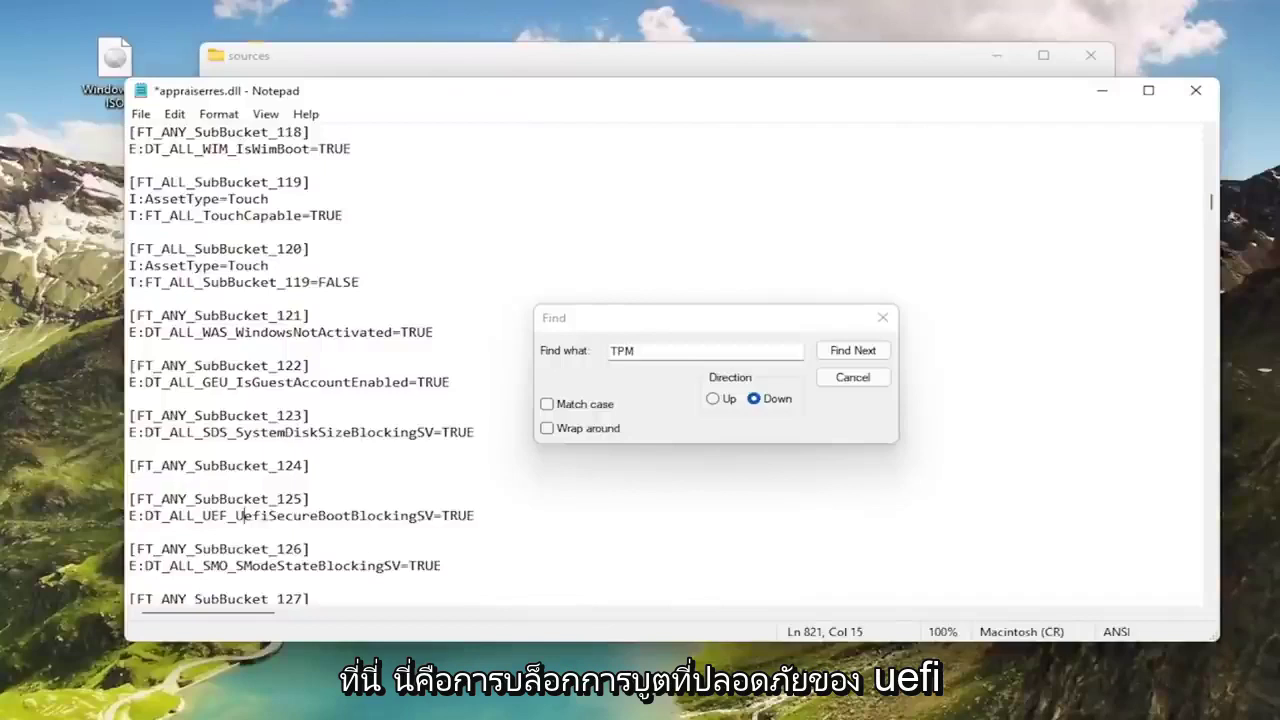
Delete the UEFI Secure Boot blocking line and the blank line under SubBucket_125.
{"action": "double_click", "coordinate": [361, 515]}
{"action": "key", "text": "Delete"}
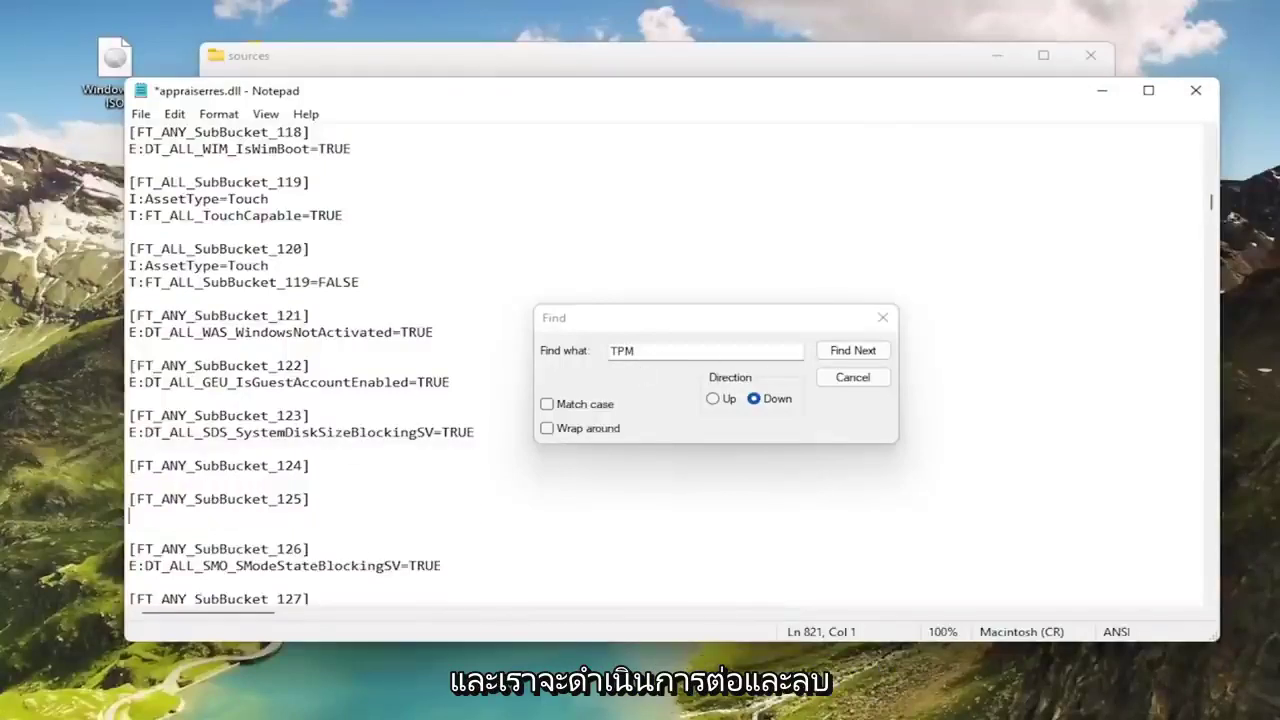
{"action": "key", "text": "BackSpace"}
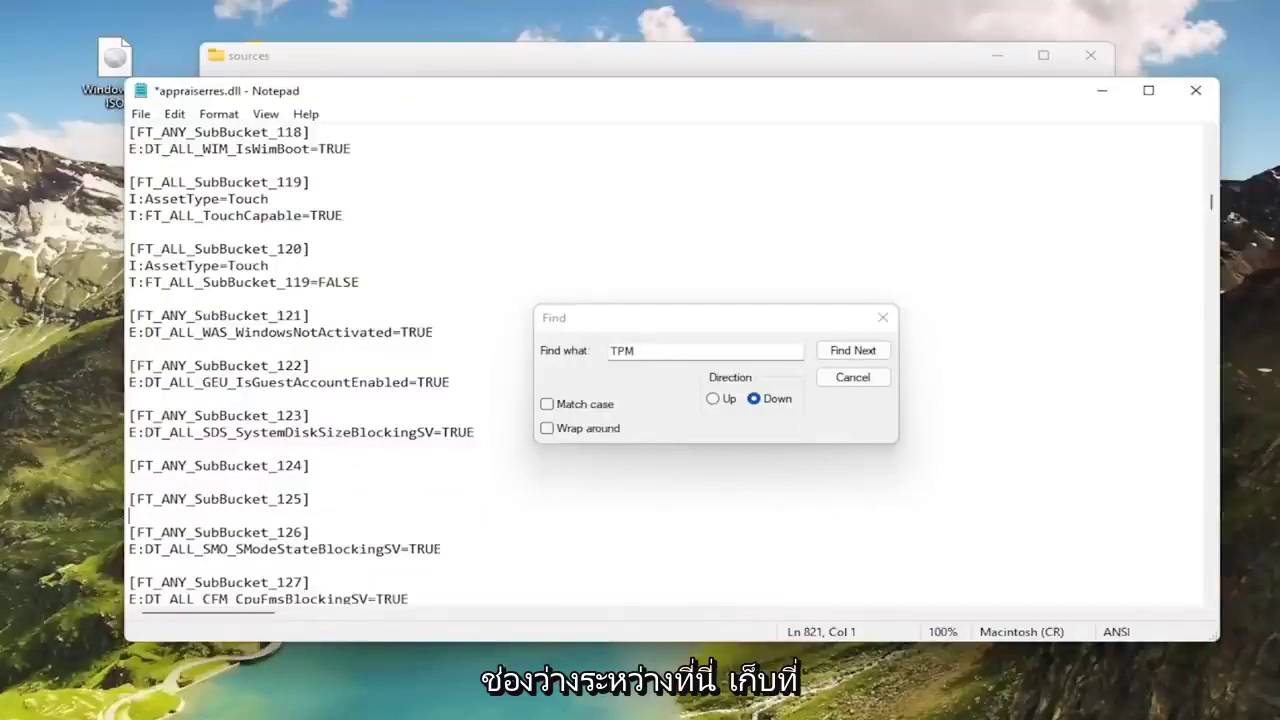
Delete the BlockedByTpmVersion section header line at the next TPM match.
{"action": "left_click", "coordinate": [848, 352]}
{"action": "scroll", "coordinate": [660, 365], "scroll_direction": "down", "scroll_amount": 1}
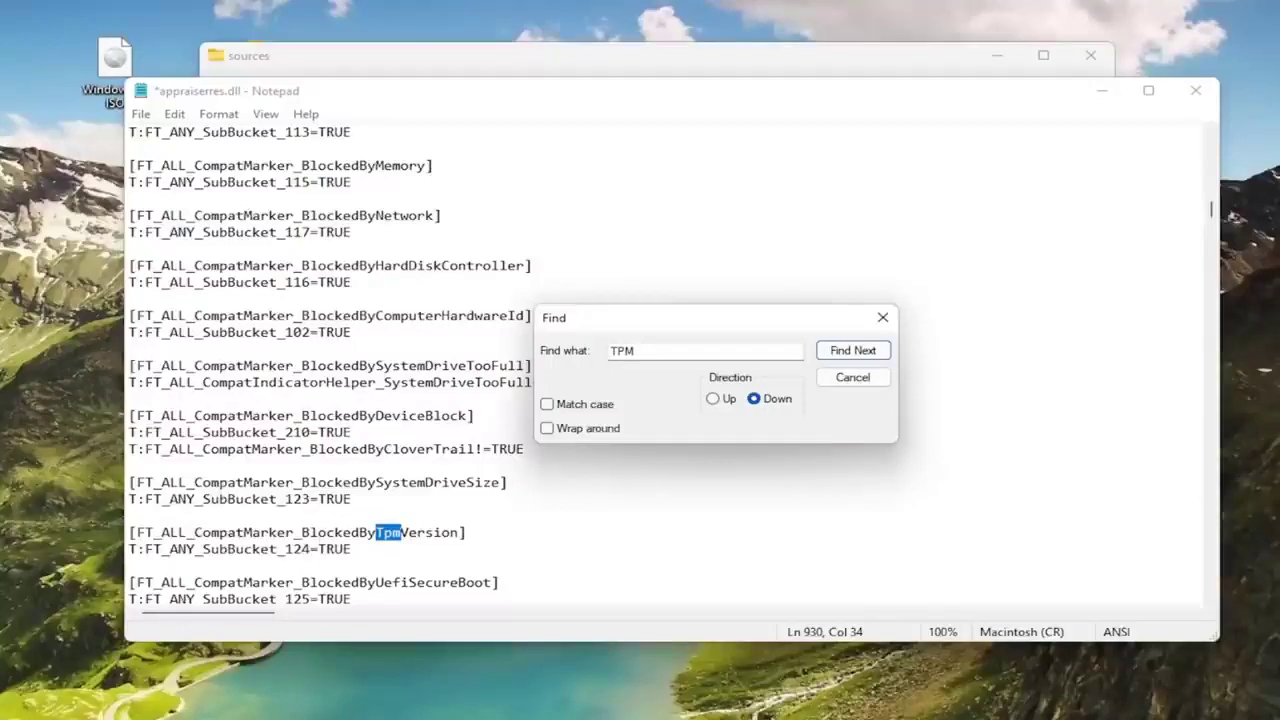
{"action": "left_click_drag", "start_coordinate": [130, 532], "coordinate": [466, 532]}
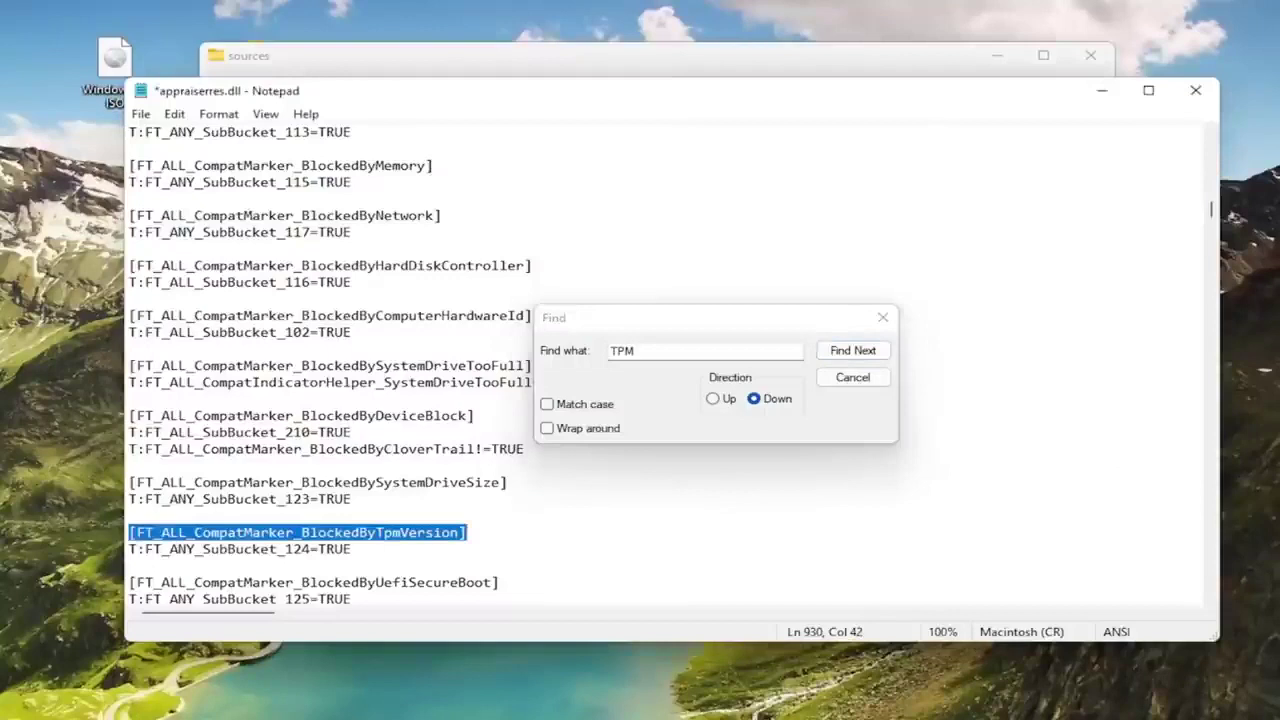
{"action": "key", "text": "BackSpace"}
{"action": "key", "text": "BackSpace"}
Delete the next two TpmVersion entries along with their empty lines.
{"action": "left_click", "coordinate": [853, 350]}
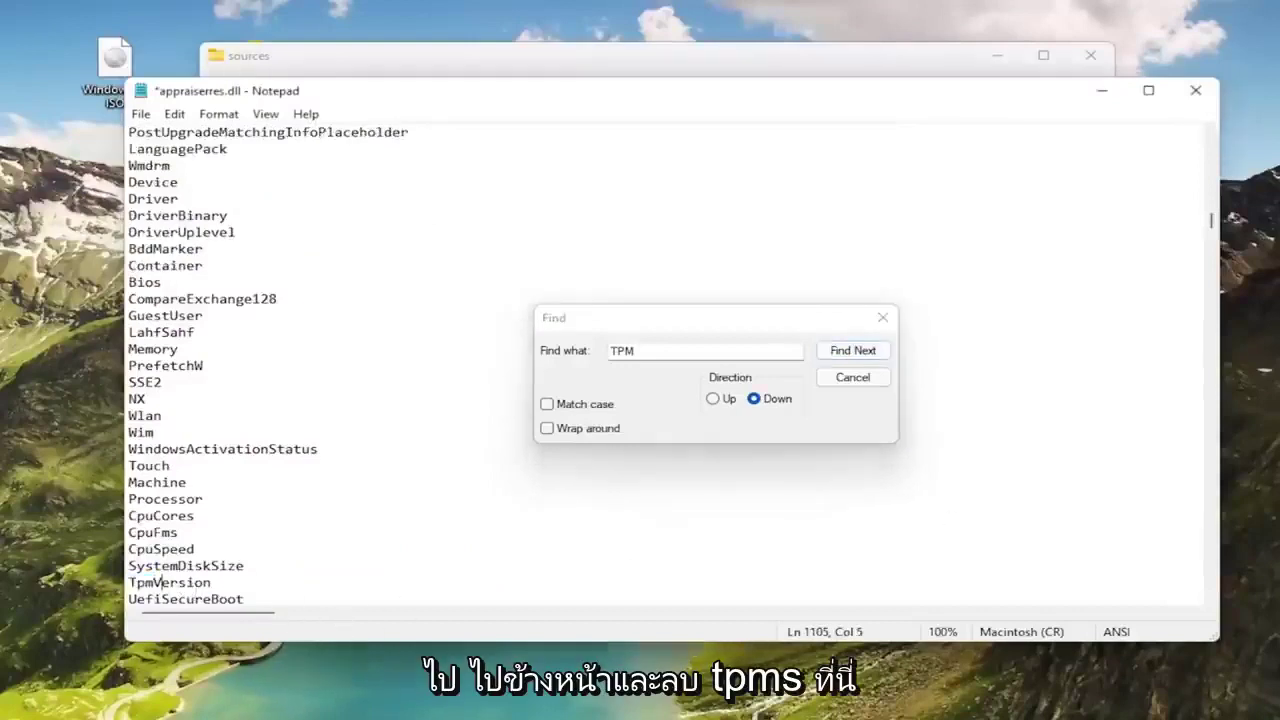
{"action": "key", "text": "shift+End"}
{"action": "key", "text": "Delete"}
{"action": "key", "text": "BackSpace"}
{"action": "key", "text": "F3"}
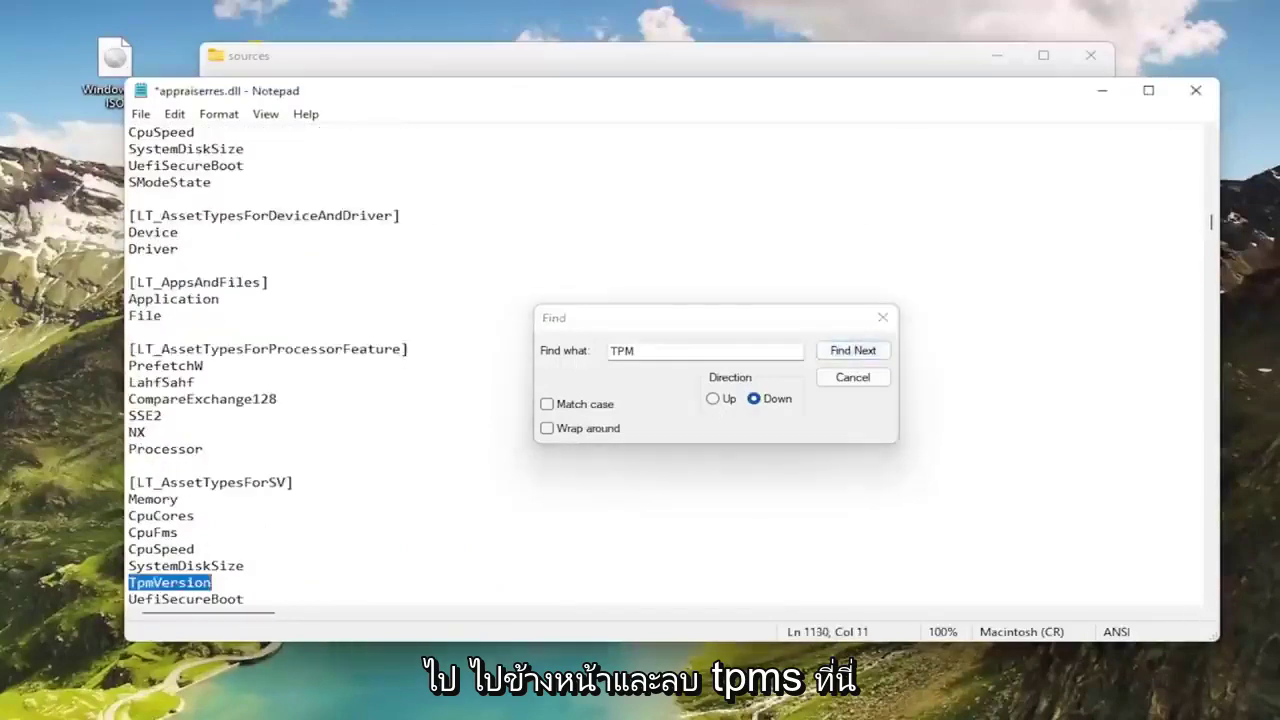
{"action": "key", "text": "Delete"}
{"action": "key", "text": "BackSpace"}
Delete the LT_AssetTypesForTpmVersion section lines and the surrounding blank lines.
{"action": "left_click", "coordinate": [852, 350]}
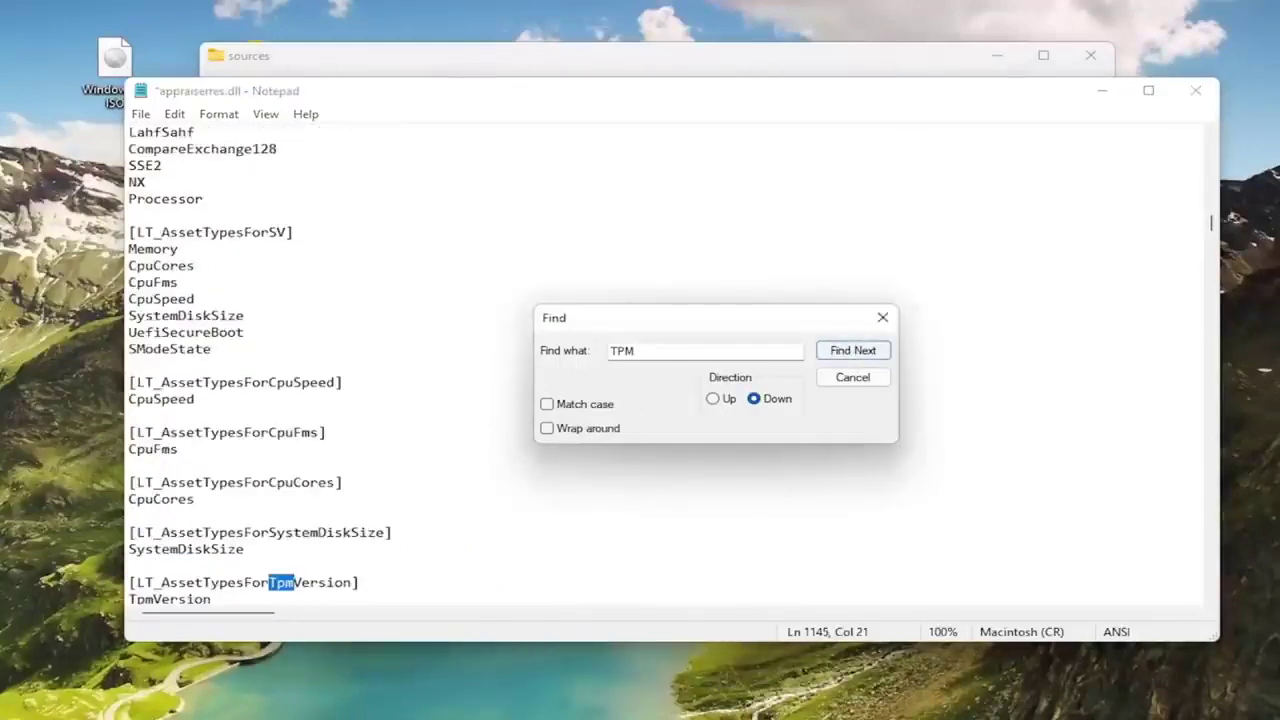
{"action": "scroll", "coordinate": [400, 400], "scroll_direction": "down", "scroll_amount": 2}
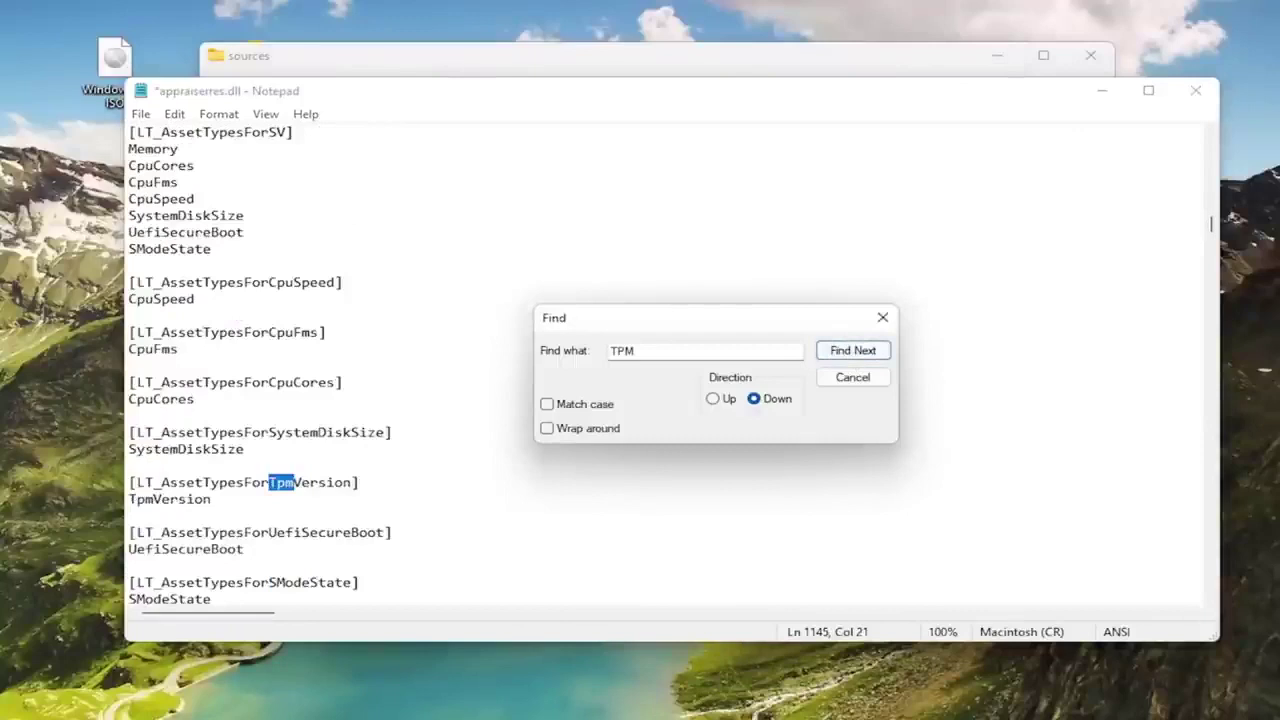
{"action": "left_click", "coordinate": [170, 482]}
{"action": "left_click_drag", "start_coordinate": [128, 482], "coordinate": [211, 499]}
{"action": "key", "text": "Delete"}
{"action": "key", "text": "BackSpace"}
{"action": "key", "text": "Delete"}
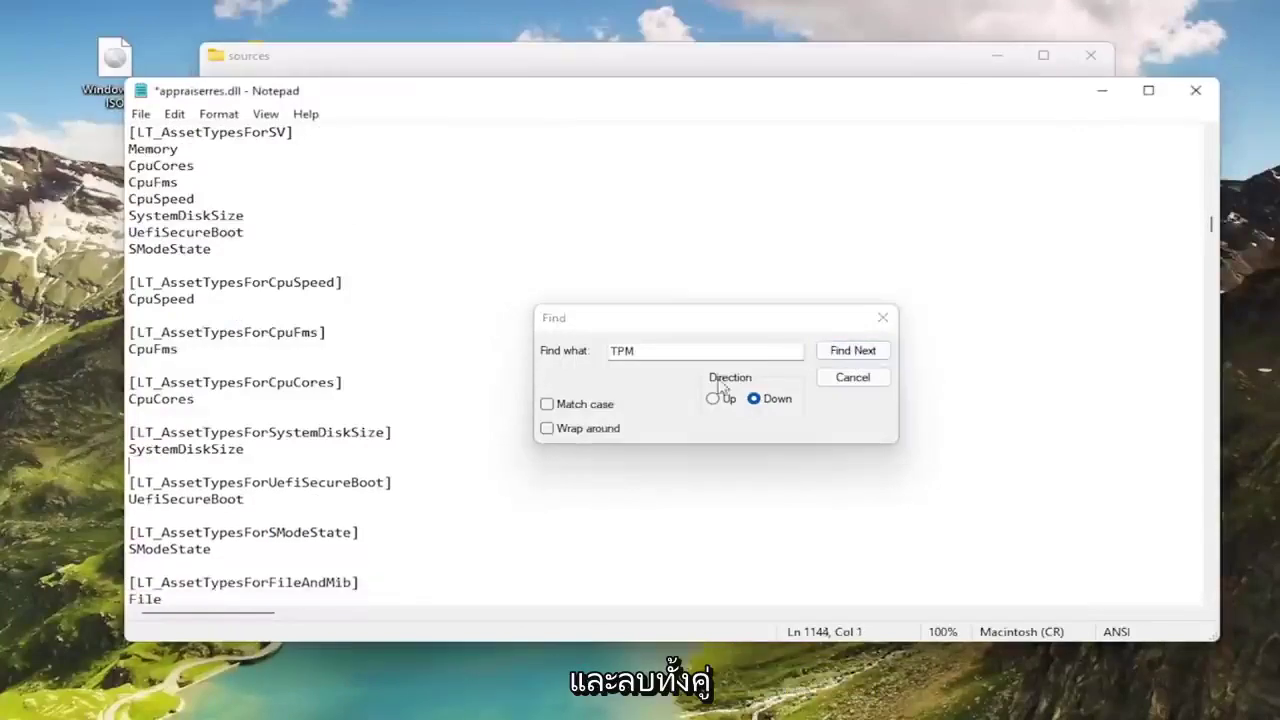
Remove the next TpmVersion entry, undoing and redoing to keep the blank line before UefiSecureBoot.
{"action": "left_click", "coordinate": [852, 350]}
{"action": "left_click", "coordinate": [170, 482]}
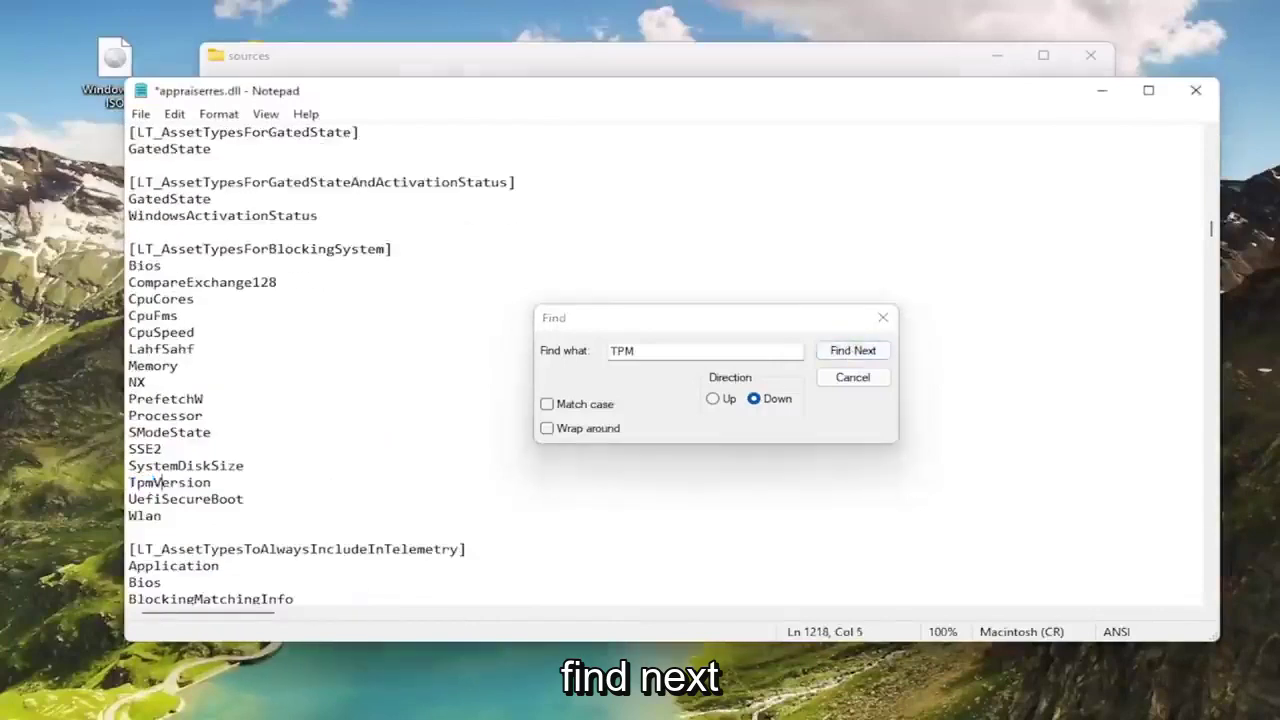
{"action": "left_click_drag", "start_coordinate": [128, 482], "coordinate": [211, 482]}
{"action": "key", "text": "Delete"}
{"action": "key", "text": "BackSpace"}
{"action": "key", "text": "Return"}
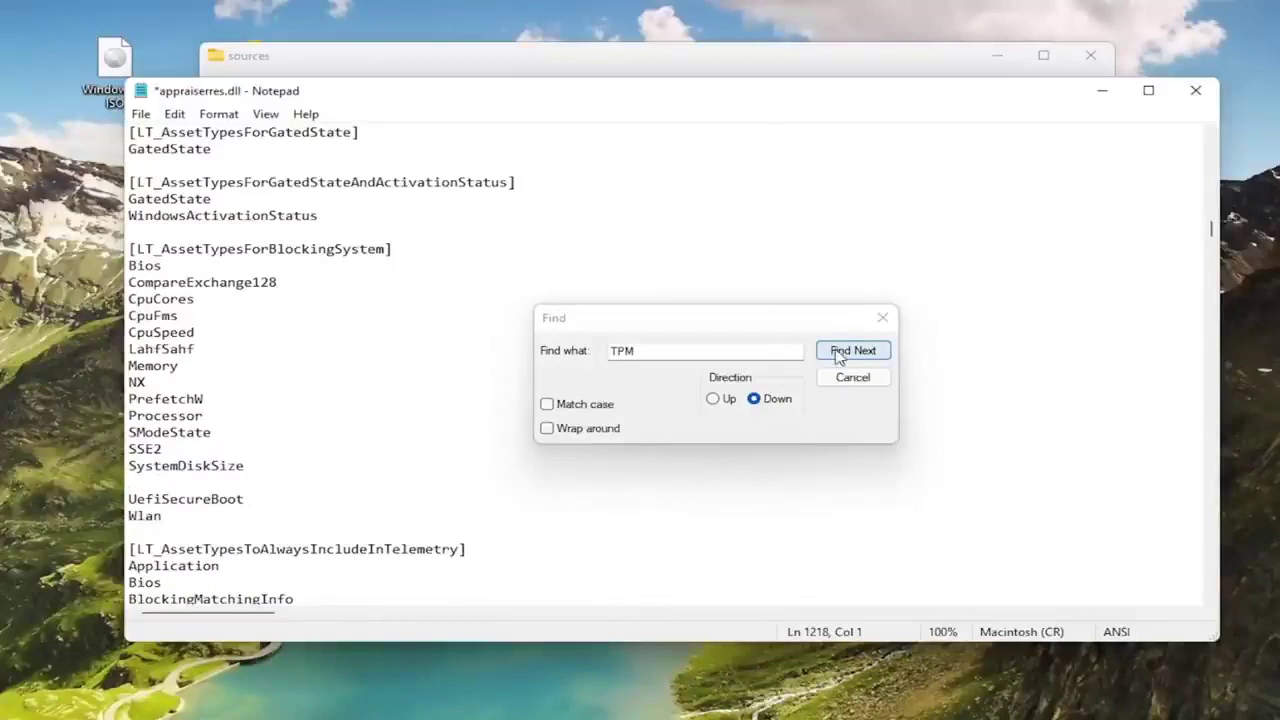
{"action": "key", "text": "ctrl+z"}
{"action": "key", "text": "shift+Home"}
{"action": "key", "text": "Delete"}
{"action": "key", "text": "BackSpace"}
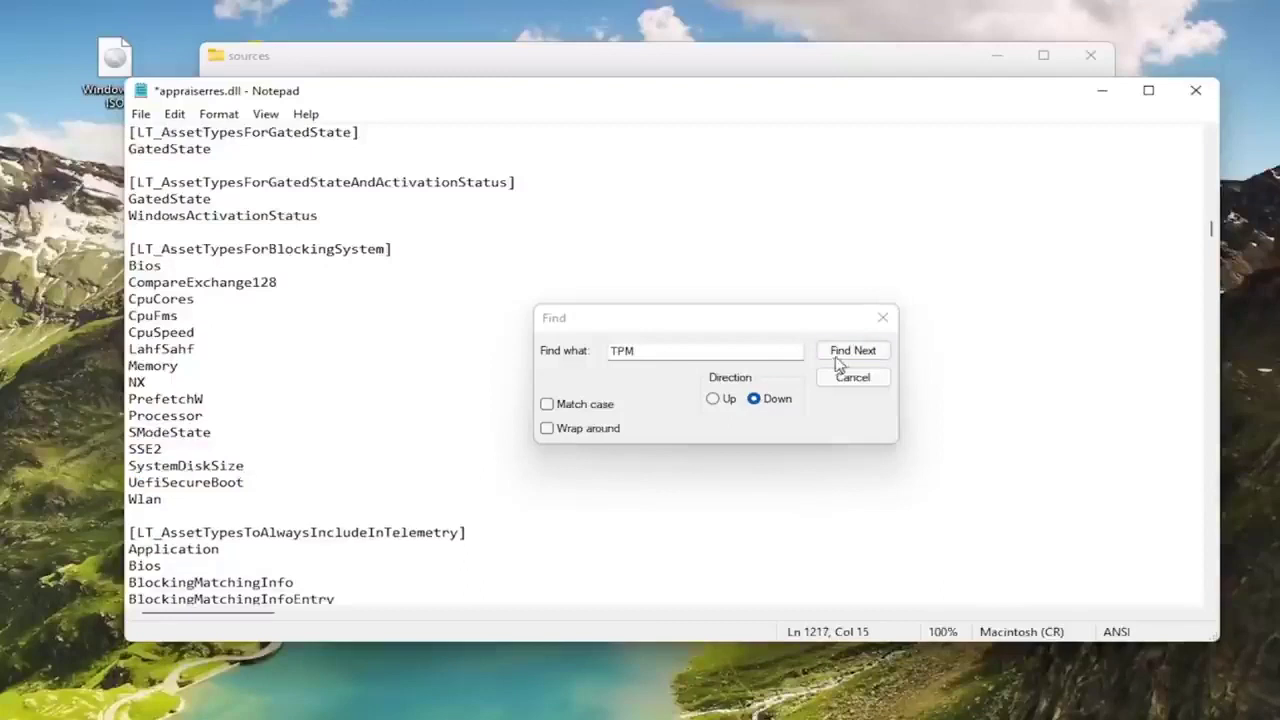
Delete the TpmVersion entry on line 1253 and its empty line.
{"action": "left_click", "coordinate": [840, 366]}
{"action": "left_click", "coordinate": [169, 582]}
{"action": "double_click", "coordinate": [169, 582]}
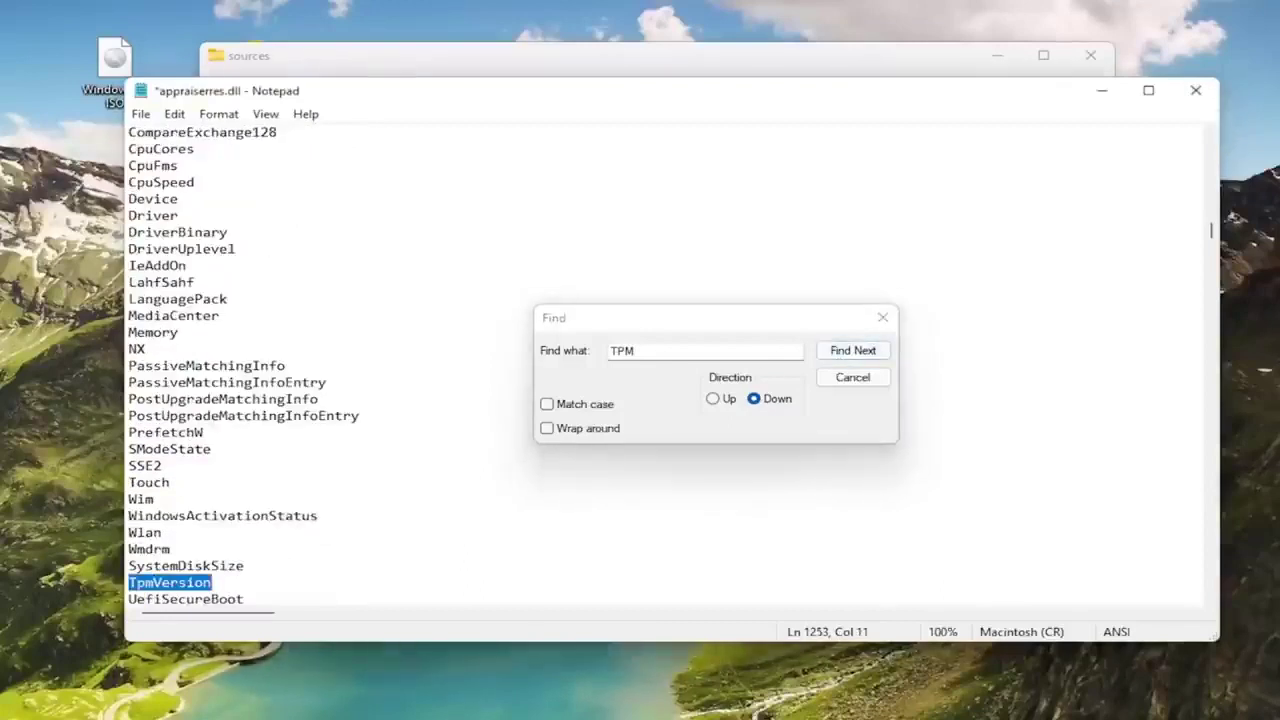
{"action": "key", "text": "Delete"}
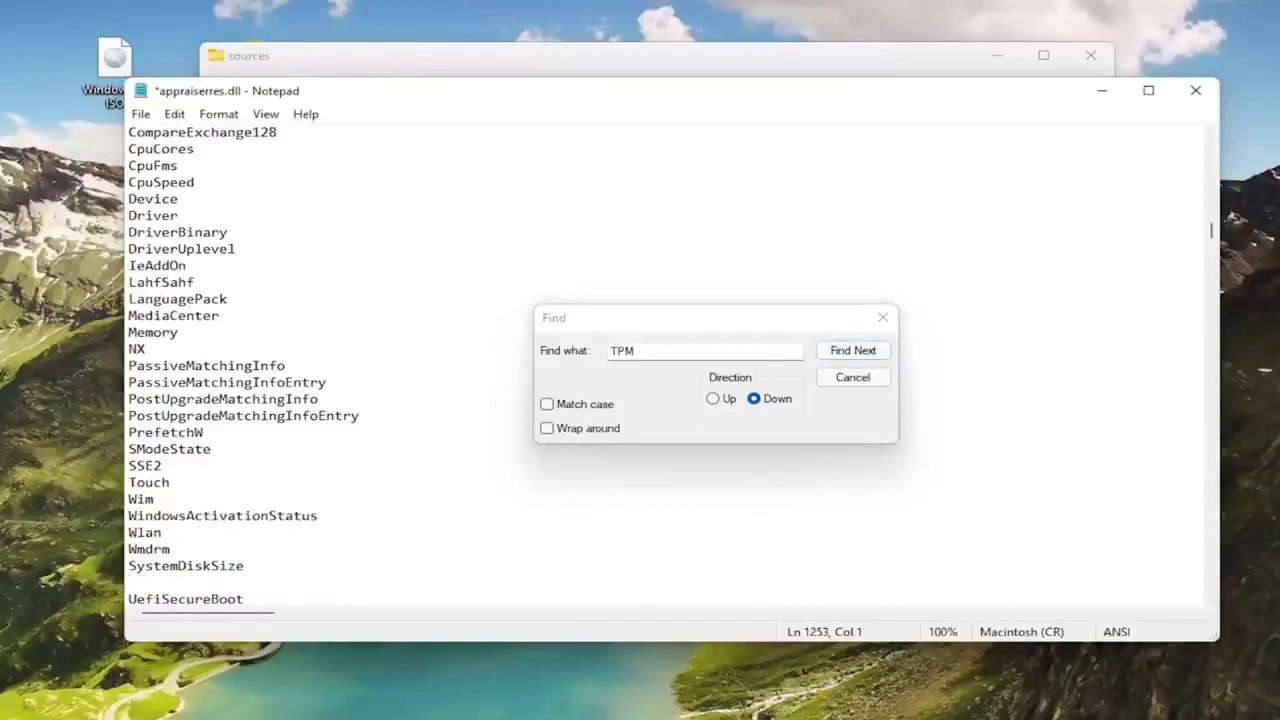
{"action": "key", "text": "BackSpace"}
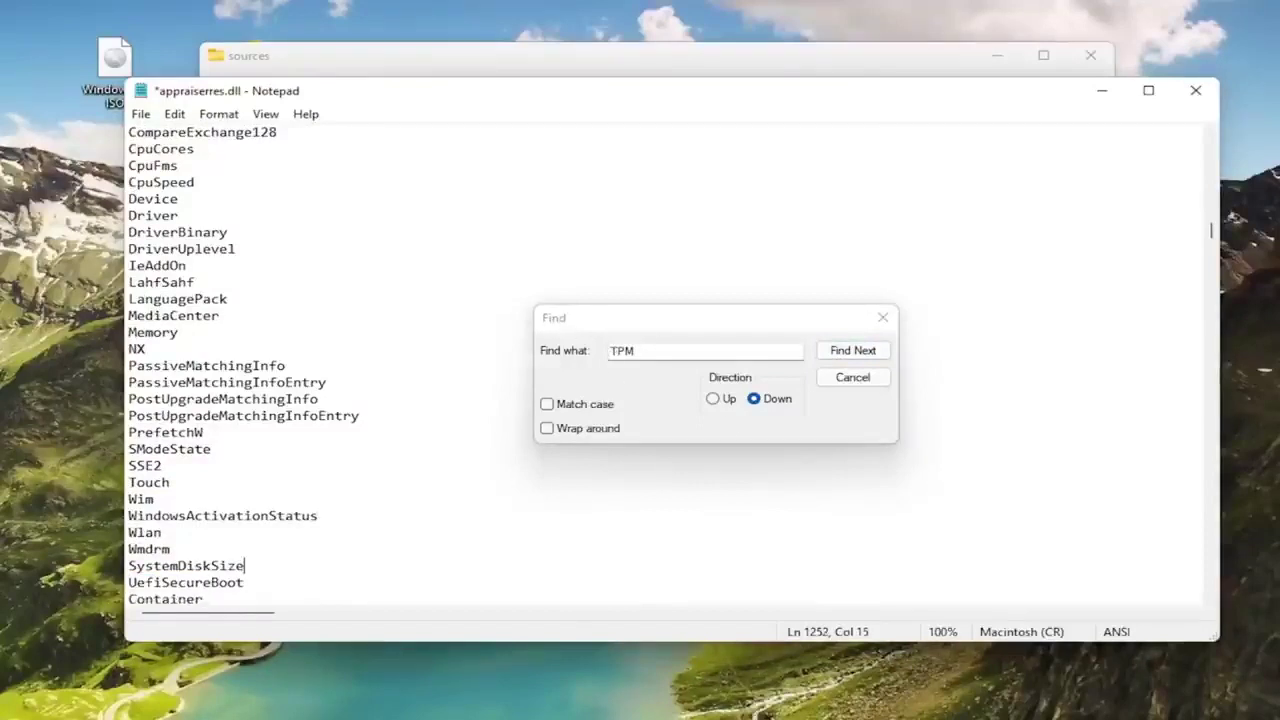
Delete the TPM=FT_ALL_AssetTypesForTpmVersion line and its empty line.
{"action": "left_click", "coordinate": [693, 347]}
{"action": "key", "text": "Return"}
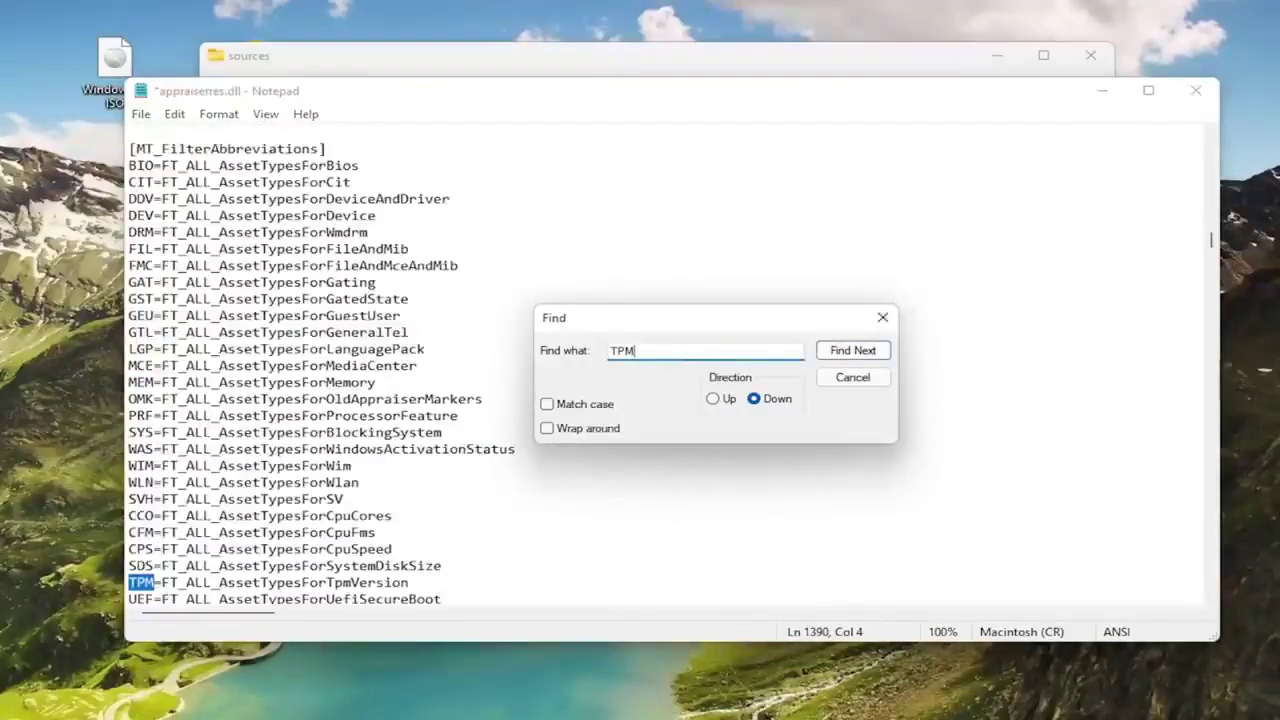
{"action": "left_click", "coordinate": [128, 582]}
{"action": "key", "text": "shift+End"}
{"action": "key", "text": "Delete"}
{"action": "key", "text": "BackSpace"}
Delete the TpmVersion=I:AssetType line and its blank line.
{"action": "left_click", "coordinate": [615, 368]}
{"action": "key", "text": "Return"}
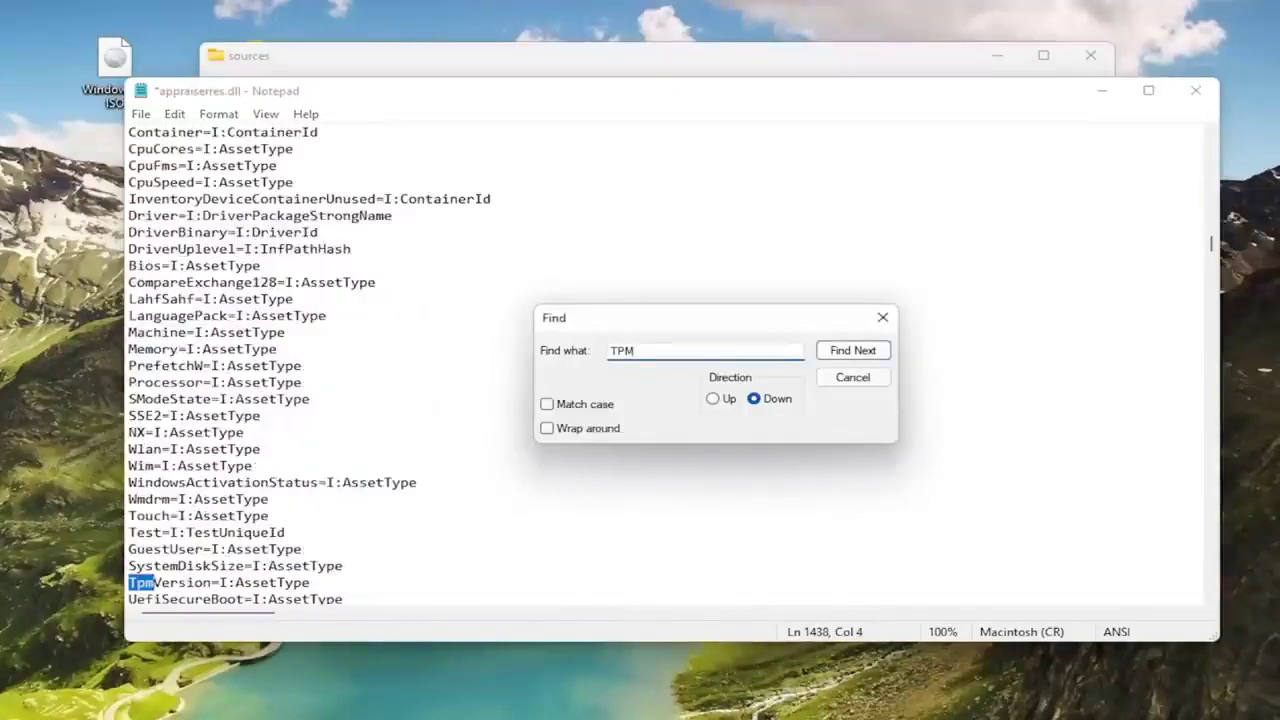
{"action": "left_click", "coordinate": [130, 582]}
{"action": "key", "text": "shift+End"}
{"action": "key", "text": "Delete"}
{"action": "key", "text": "BackSpace"}
Delete the T:DT_ALL_TPM_TpmVersionBlockingSVSetup=TRUE line from the BlockingSV list.
{"action": "left_click", "coordinate": [636, 350]}
{"action": "key", "text": "Return"}
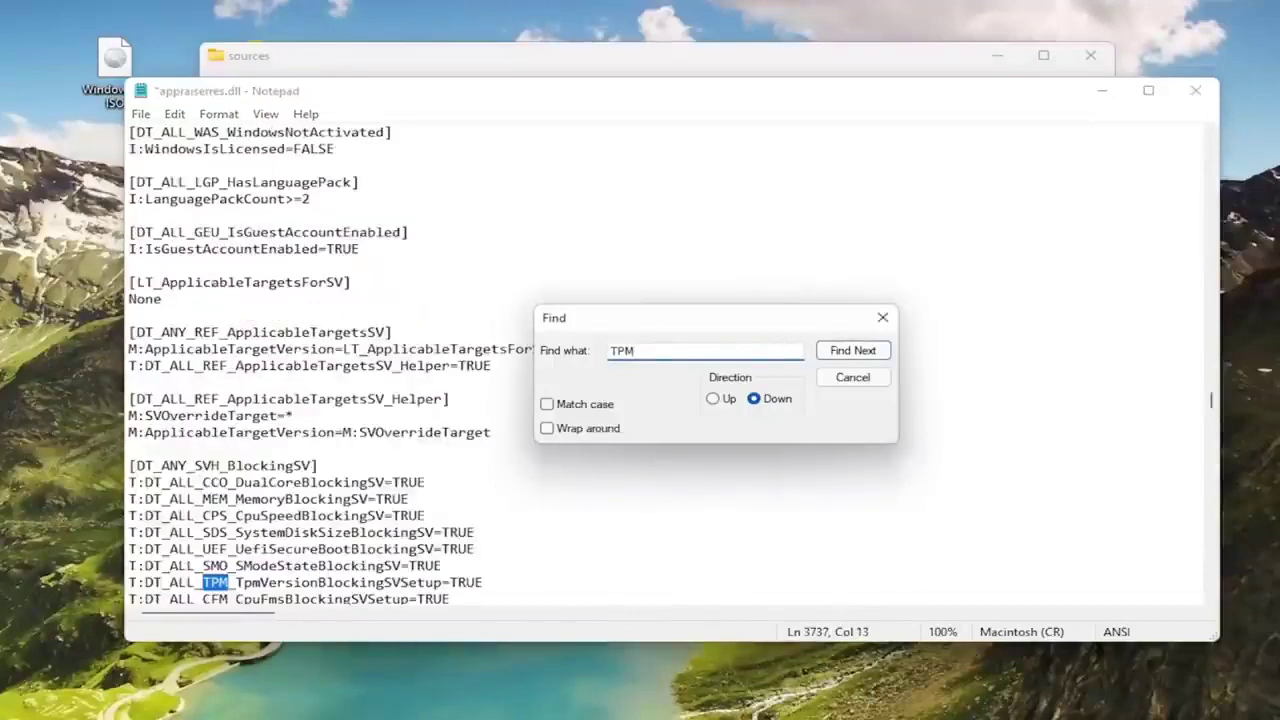
{"action": "left_click", "coordinate": [130, 582]}
{"action": "key", "text": "shift+End"}
{"action": "key", "text": "Delete"}
{"action": "key", "text": "BackSpace"}
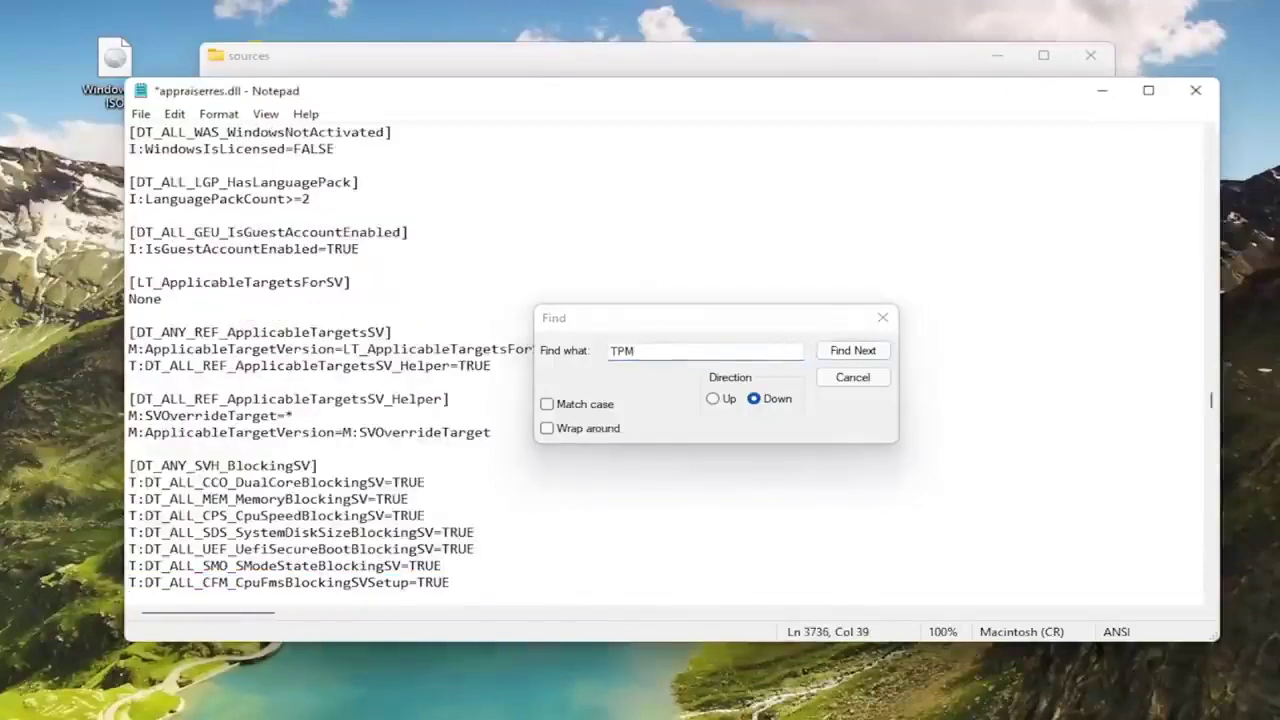
{"action": "left_click", "coordinate": [636, 350]}
{"action": "key", "text": "Return"}
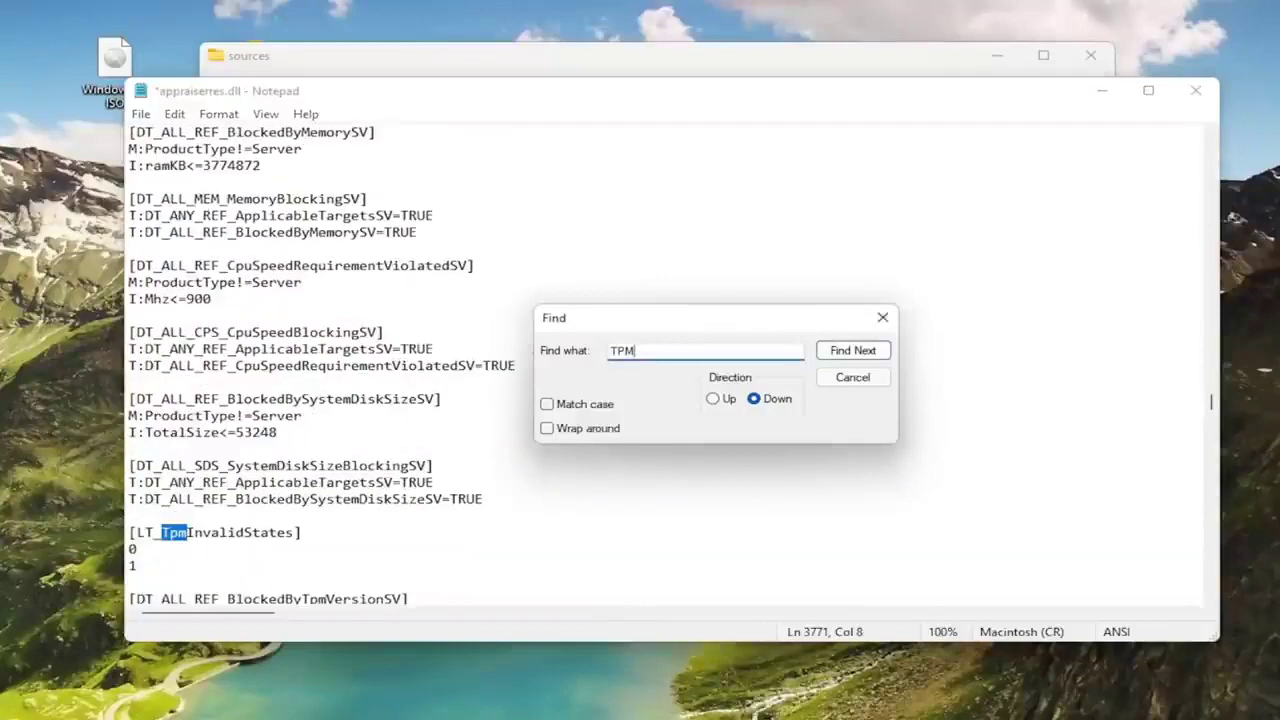
Delete the [LT_TpmInvalidStates] line.
{"action": "left_click_drag", "start_coordinate": [129, 532], "coordinate": [301, 532]}
{"action": "left_click", "coordinate": [211, 532]}
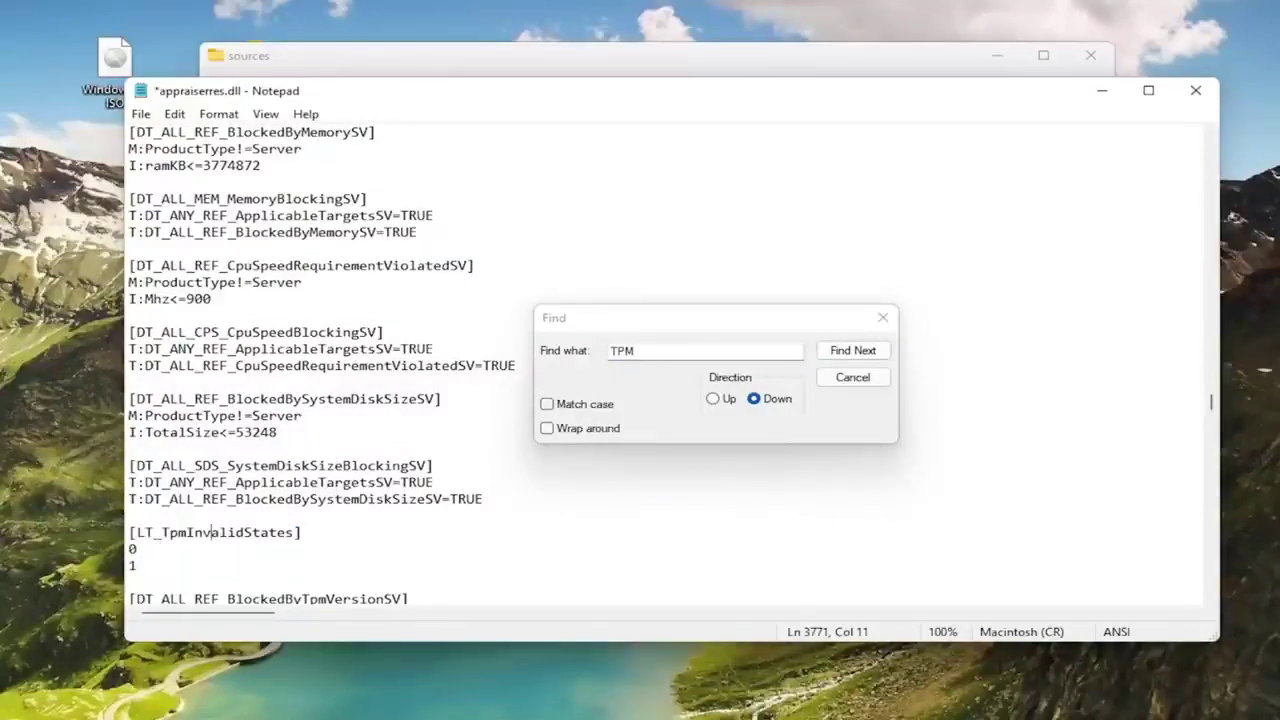
{"action": "left_click_drag", "start_coordinate": [302, 532], "coordinate": [129, 532]}
{"action": "key", "text": "BackSpace"}
{"action": "key", "text": "BackSpace"}
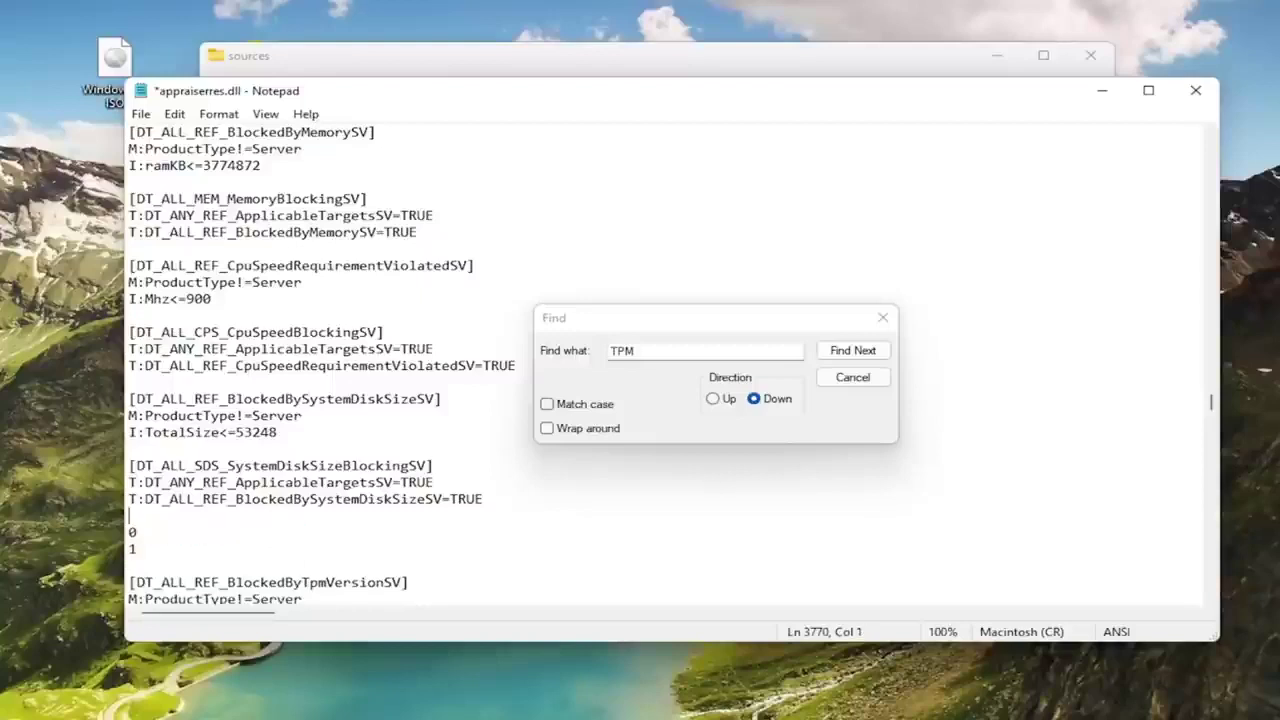
Delete the [DT_ALL_REF_BlockedByTpmVersionSV] header and its I:TpmVersionInfo=LT_TpmInvalidStates line.
{"action": "left_click", "coordinate": [853, 352]}
{"action": "left_click_drag", "start_coordinate": [129, 482], "coordinate": [409, 482]}
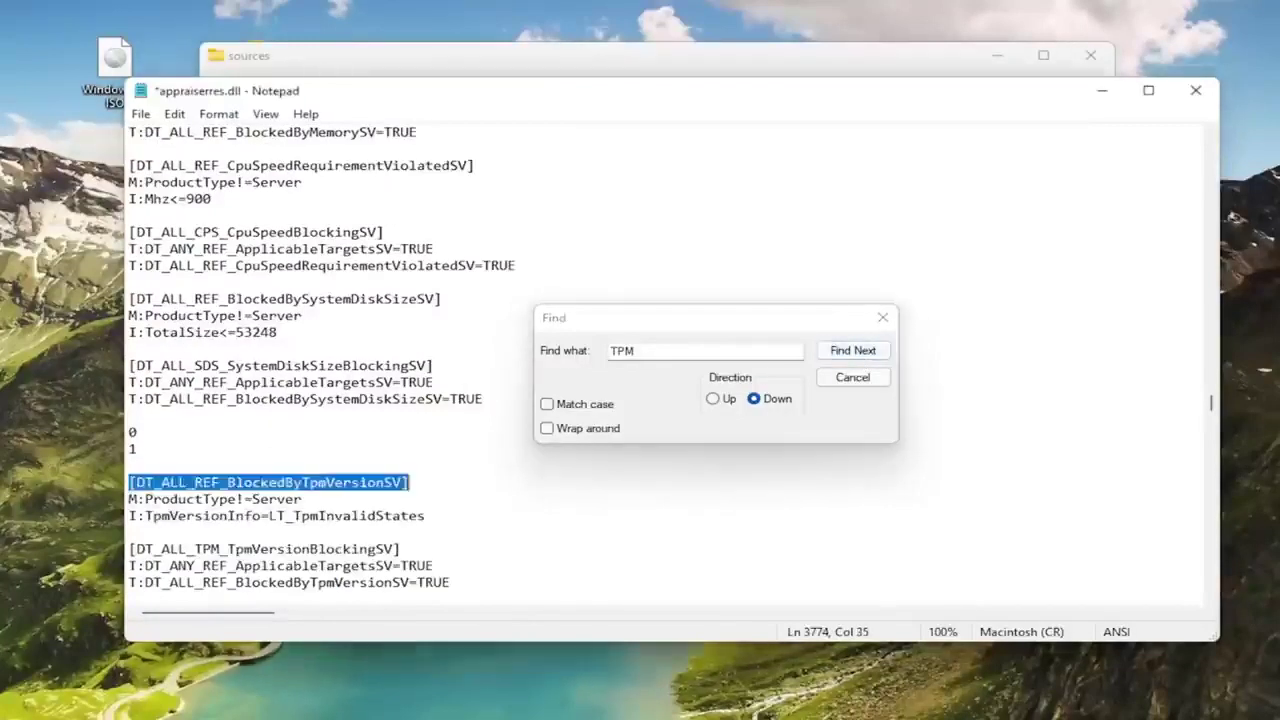
{"action": "key", "text": "BackSpace"}
{"action": "key", "text": "BackSpace"}
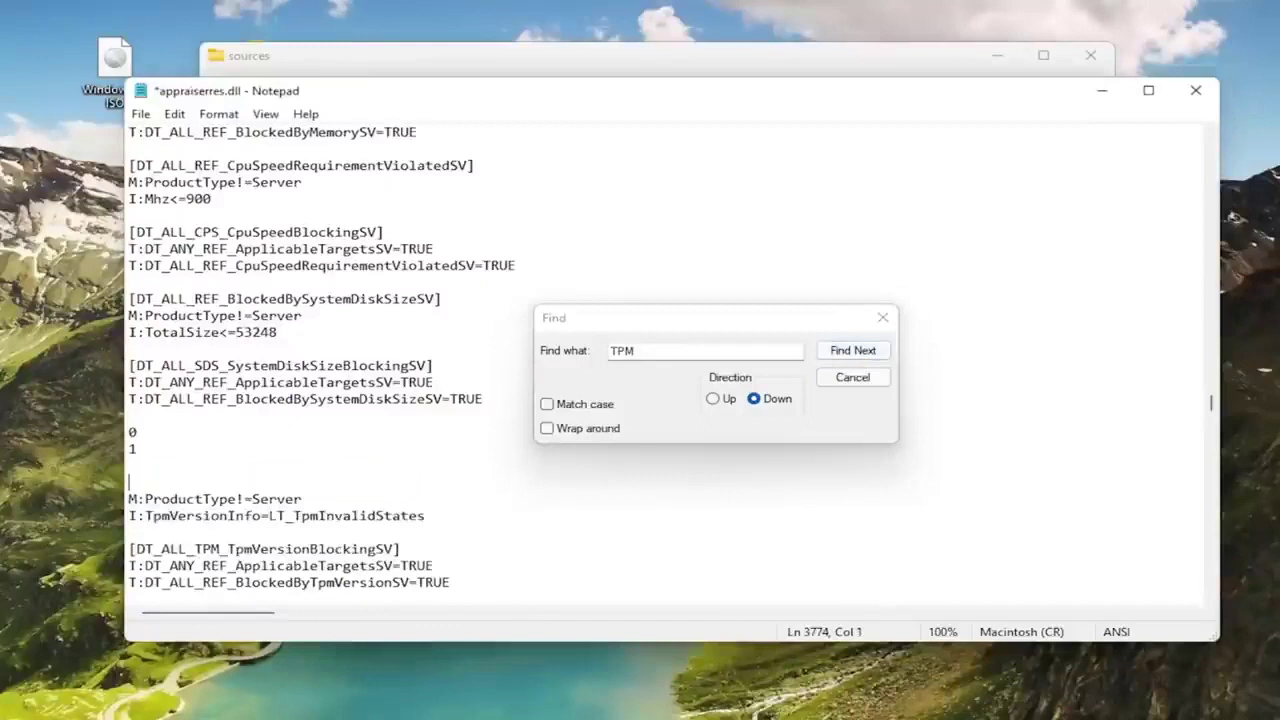
{"action": "triple_click", "coordinate": [278, 498]}
{"action": "key", "text": "BackSpace"}
{"action": "key", "text": "BackSpace"}
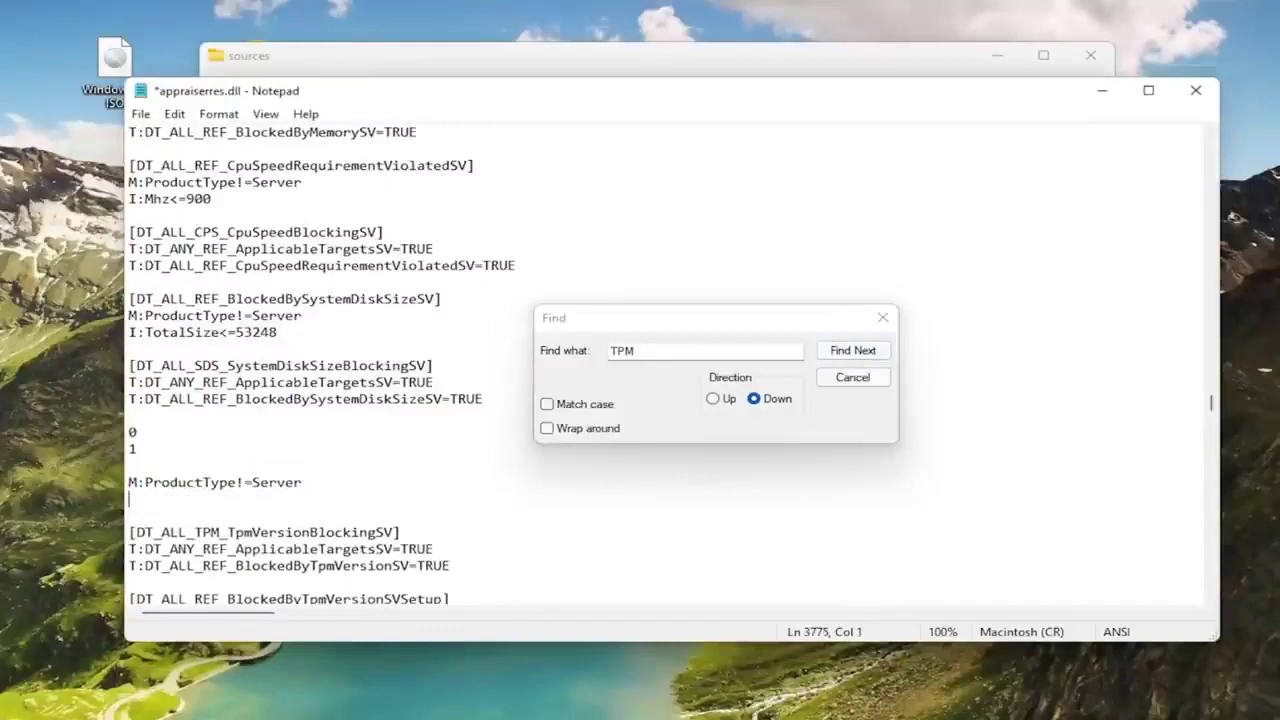
Remove the [DT_ALL_TPM_TpmVersionBlockingSV] header and the BlockedByTpmVersionSV=TRUE line.
{"action": "left_click", "coordinate": [842, 358]}
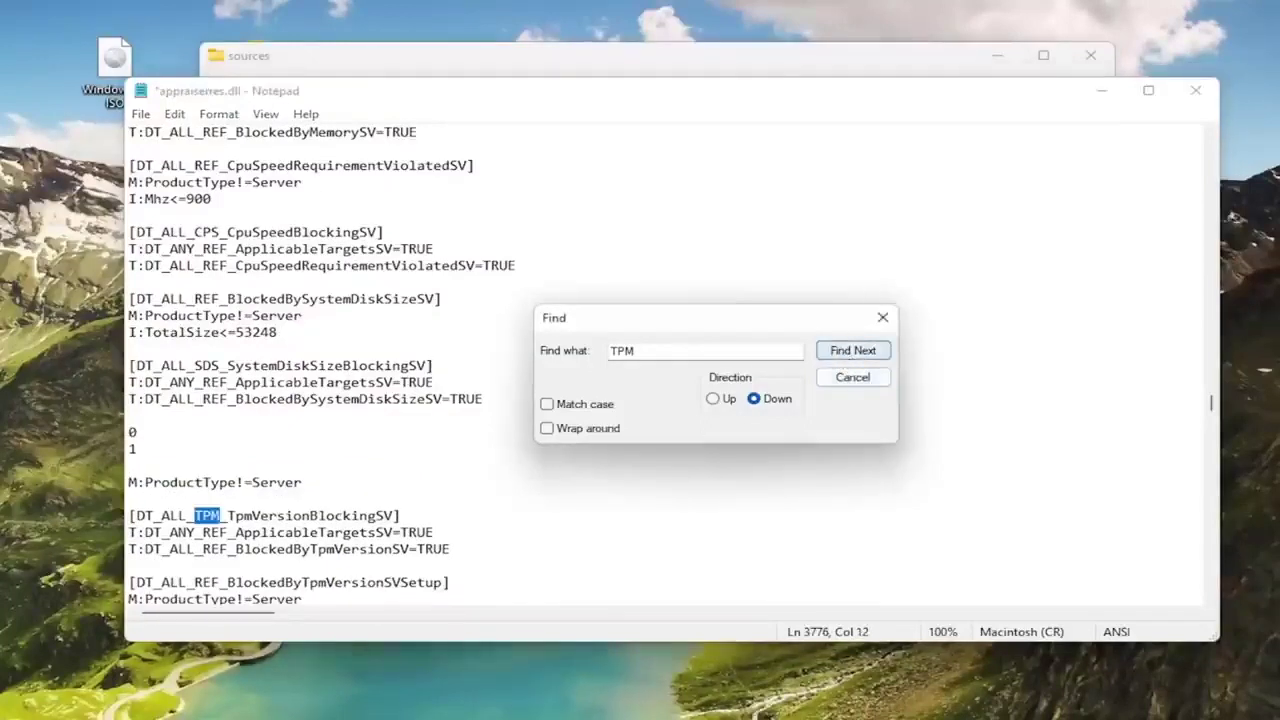
{"action": "left_click", "coordinate": [363, 515]}
{"action": "triple_click", "coordinate": [363, 515]}
{"action": "key", "text": "BackSpace"}
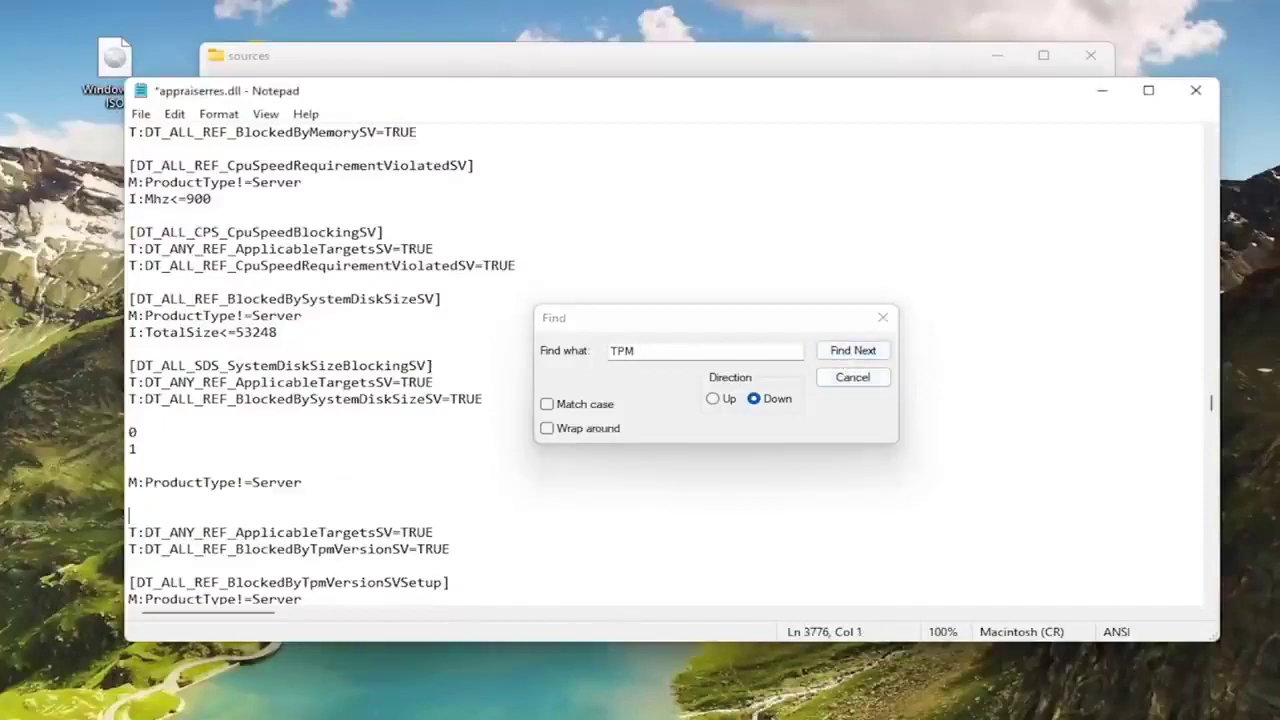
{"action": "key", "text": "BackSpace"}
{"action": "left_click", "coordinate": [852, 350]}
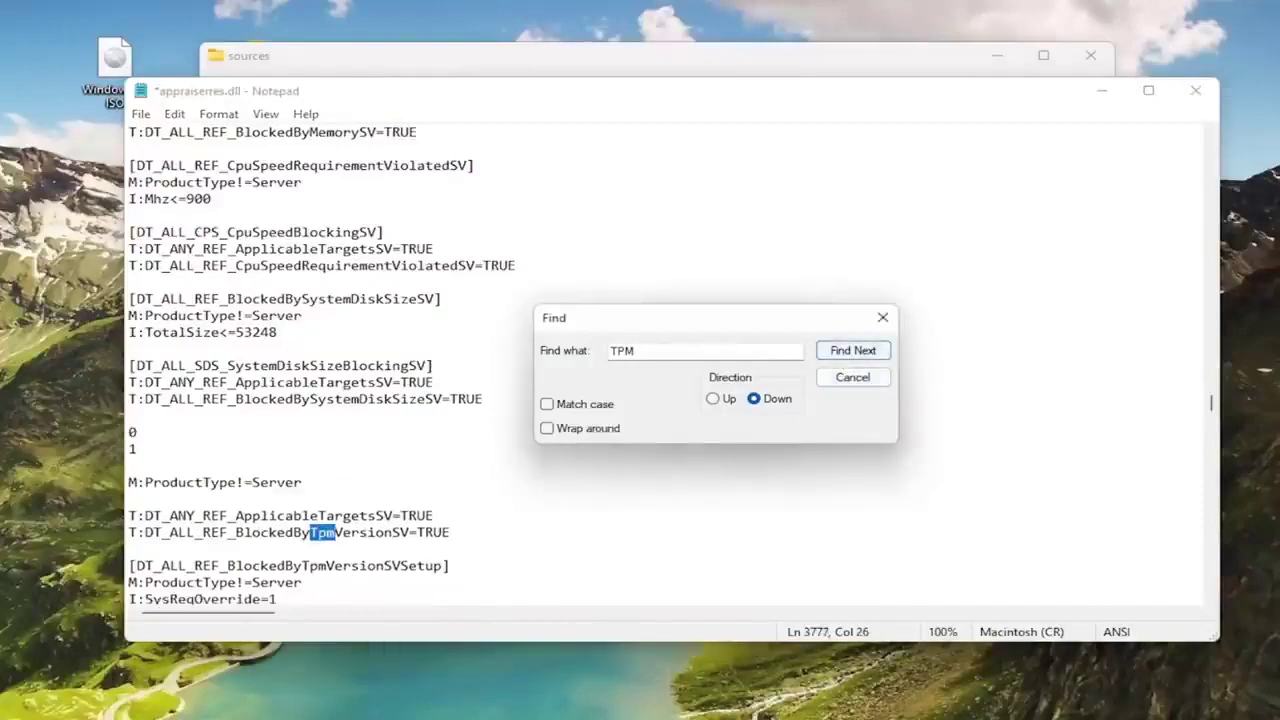
{"action": "triple_click", "coordinate": [363, 532]}
{"action": "key", "text": "BackSpace"}
{"action": "key", "text": "BackSpace"}
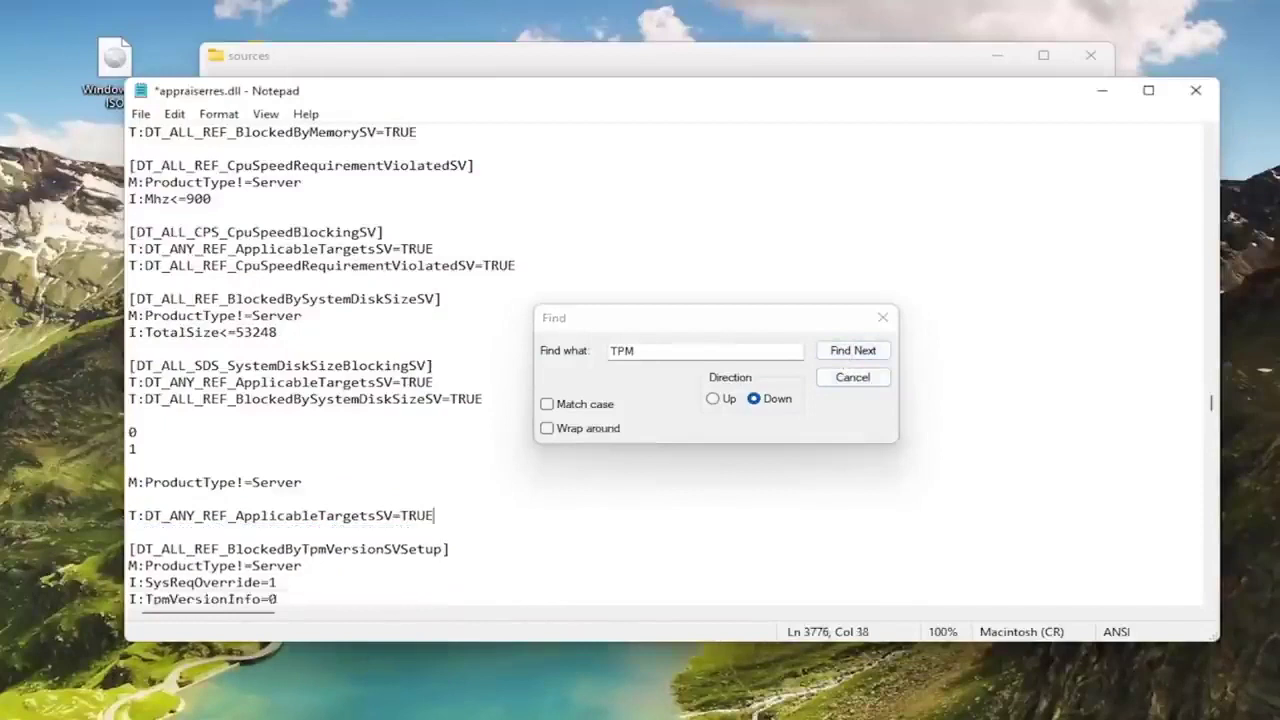
Delete the BlockedByTpmVersionSVSetup header and its I:TpmVersionInfo=0 line.
{"action": "left_click", "coordinate": [852, 350]}
{"action": "left_click", "coordinate": [351, 549]}
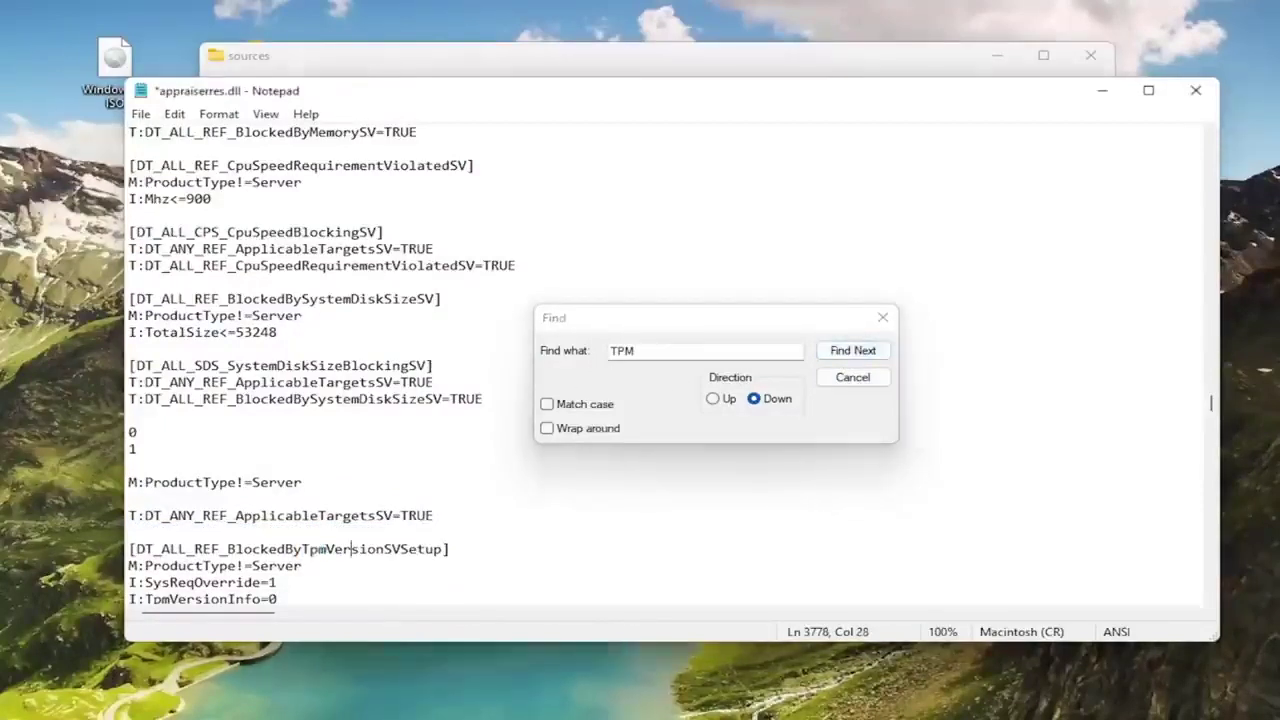
{"action": "triple_click", "coordinate": [351, 549]}
{"action": "key", "text": "BackSpace"}
{"action": "key", "text": "BackSpace"}
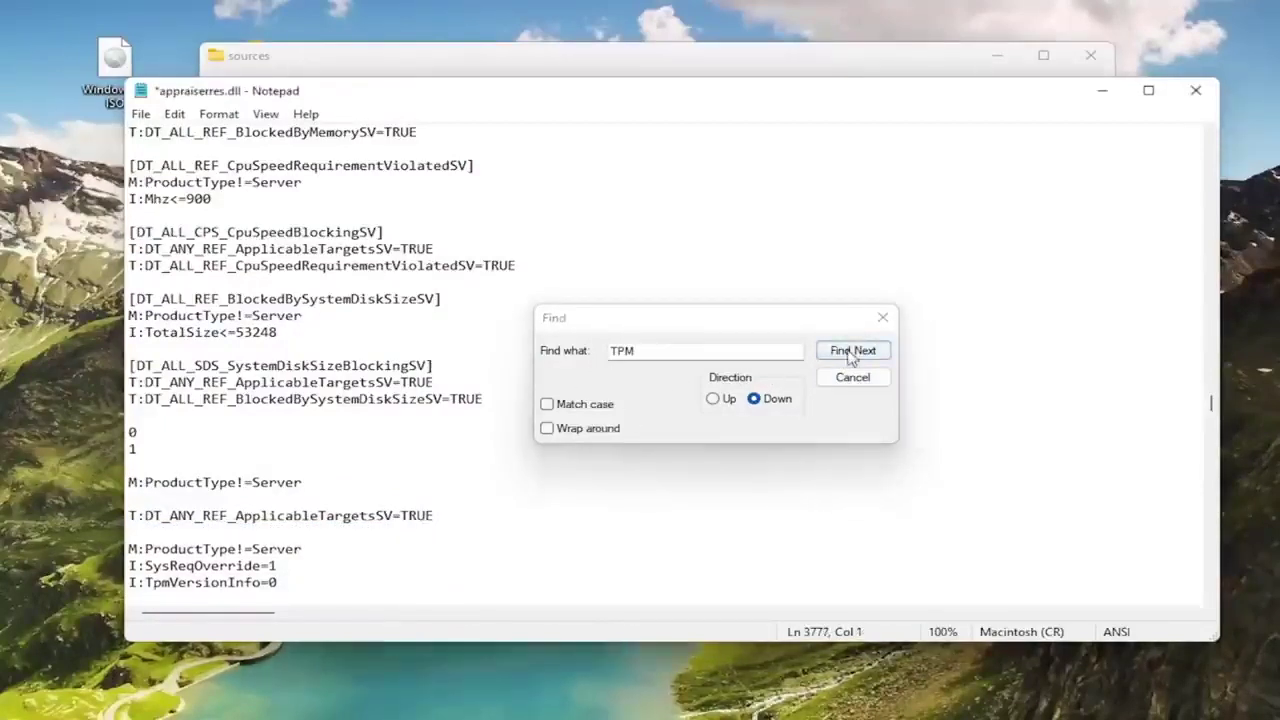
{"action": "left_click", "coordinate": [852, 350]}
{"action": "triple_click", "coordinate": [219, 582]}
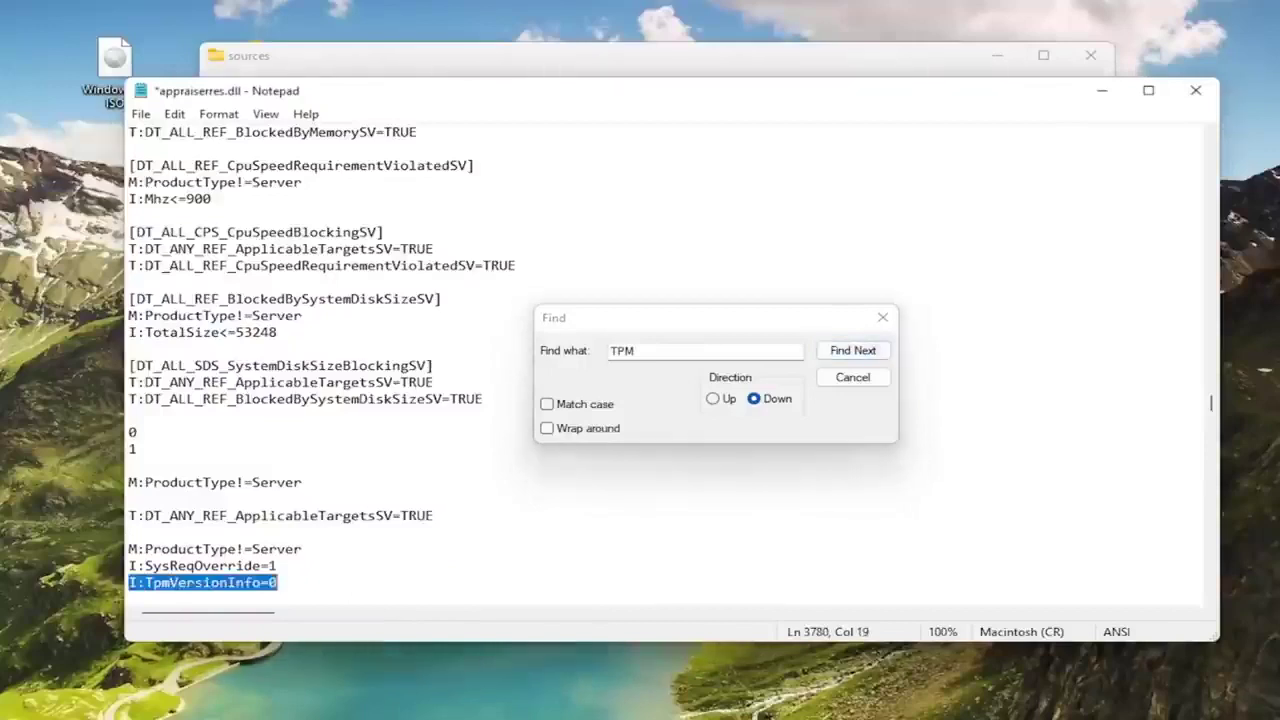
{"action": "key", "text": "BackSpace"}
{"action": "key", "text": "BackSpace"}
Delete the BlockedByTpmVersionSVSetup2 header and its I:TpmVersionInfo=LT_TpmInvalidStates line.
{"action": "left_click", "coordinate": [852, 350]}
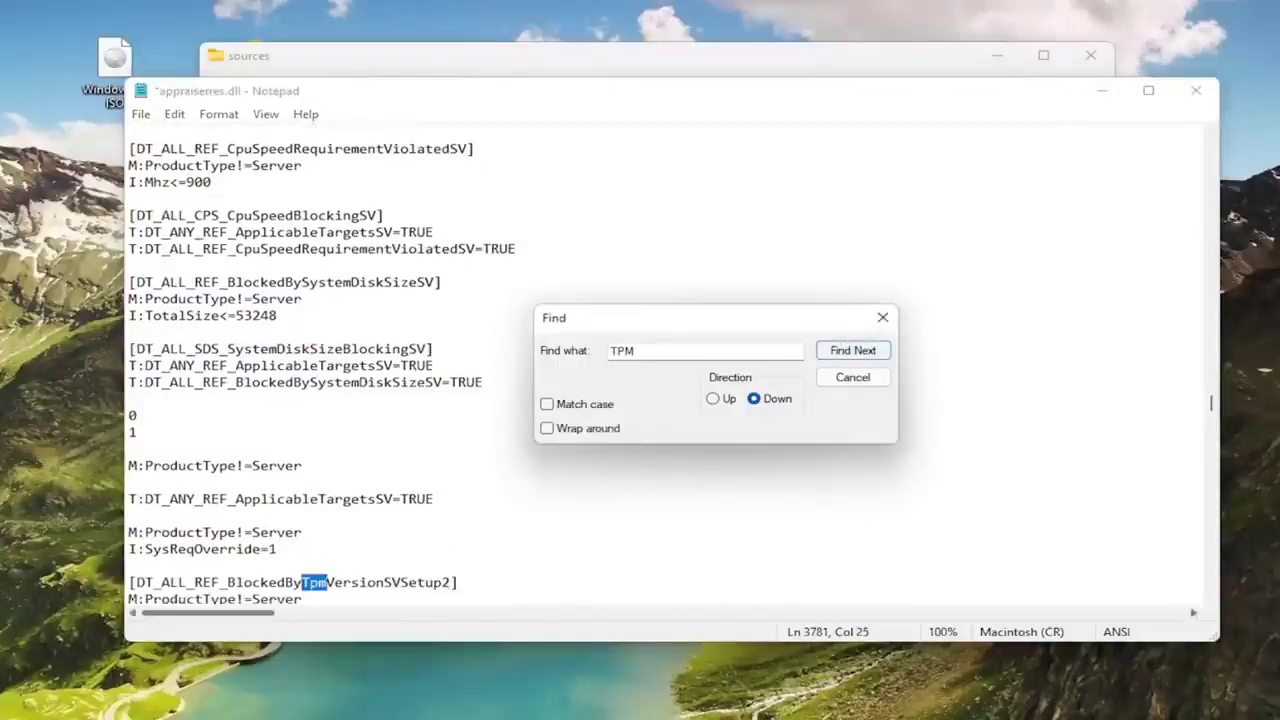
{"action": "triple_click", "coordinate": [300, 582]}
{"action": "key", "text": "BackSpace"}
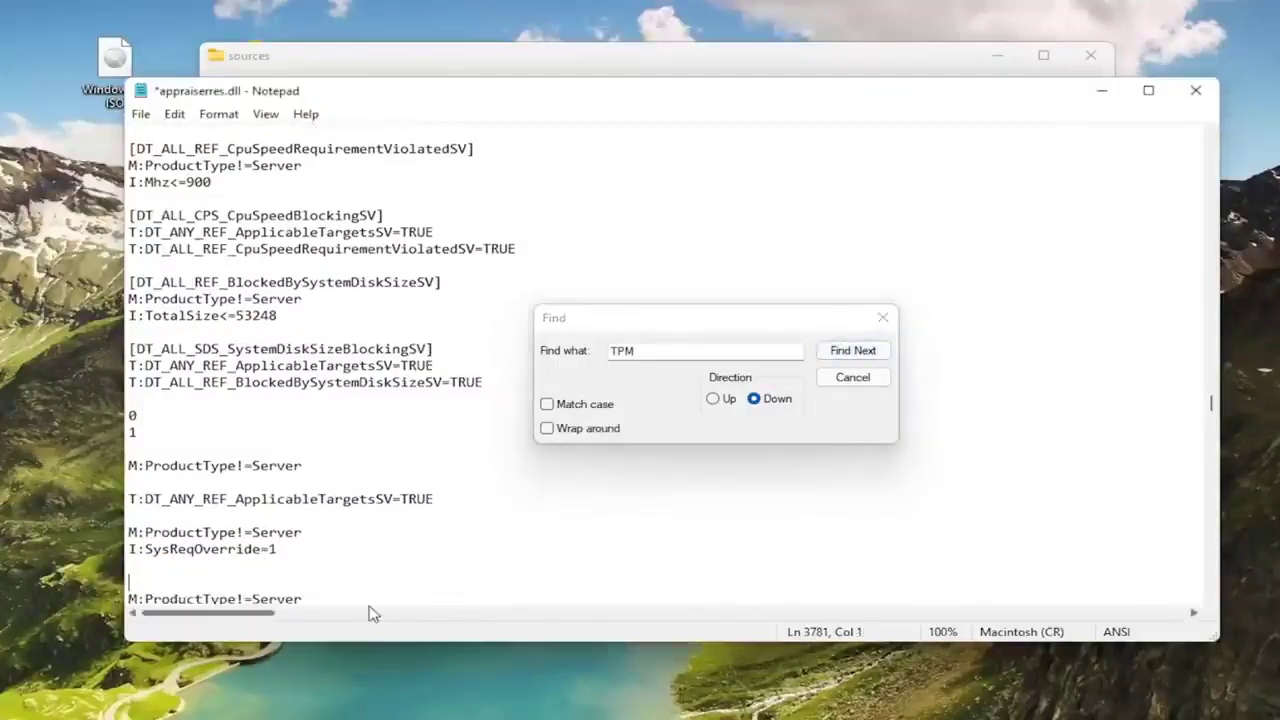
{"action": "key", "text": "BackSpace"}
{"action": "left_click", "coordinate": [855, 352]}
{"action": "triple_click", "coordinate": [300, 582]}
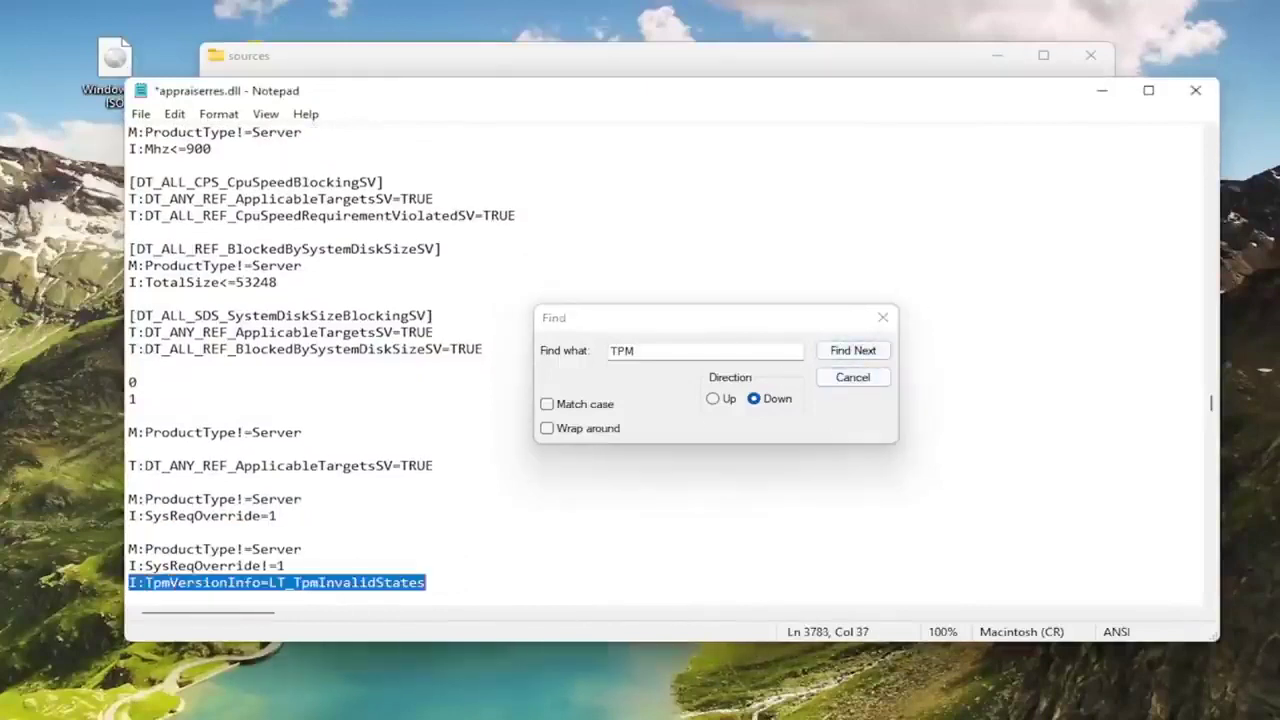
{"action": "key", "text": "BackSpace"}
{"action": "key", "text": "BackSpace"}
Remove the BlockedByTpmVersionSVSetupHelper header and both BlockedByTpmVersionSVSetup TRUE lines.
{"action": "left_click", "coordinate": [852, 350]}
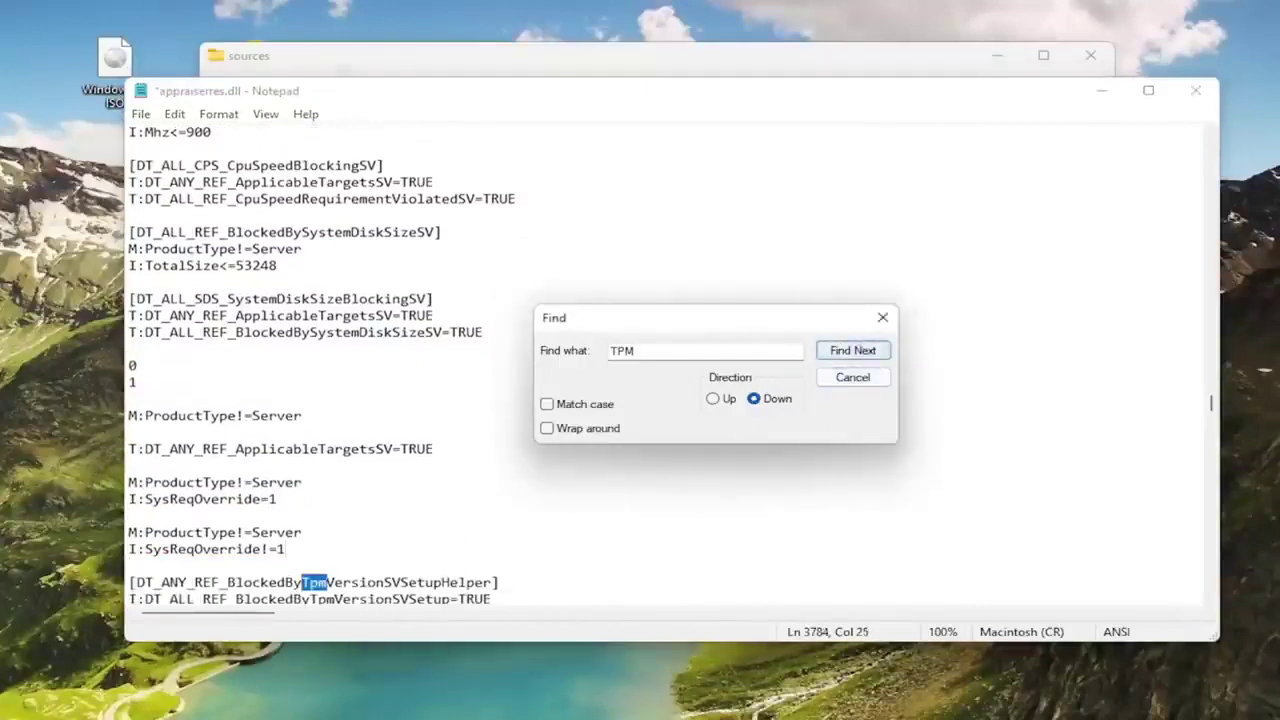
{"action": "triple_click", "coordinate": [300, 582]}
{"action": "key", "text": "BackSpace"}
{"action": "key", "text": "BackSpace"}
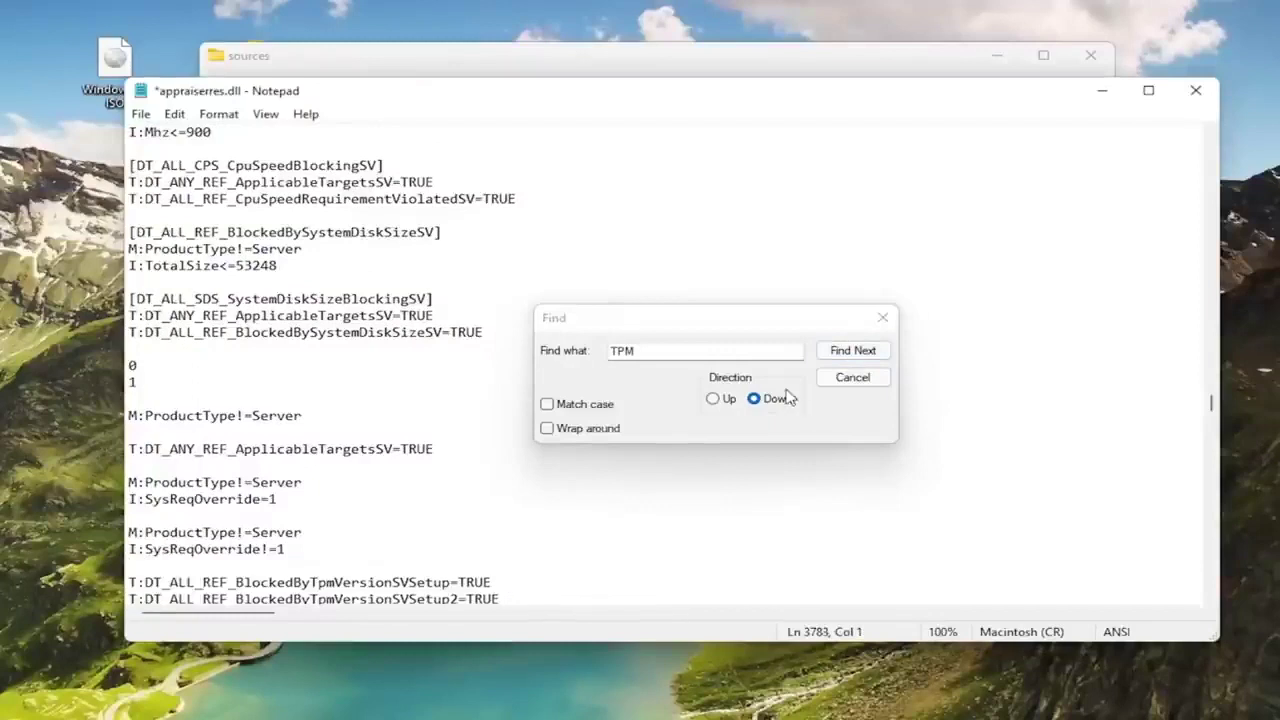
{"action": "scroll", "coordinate": [640, 480], "scroll_direction": "down", "scroll_amount": 2}
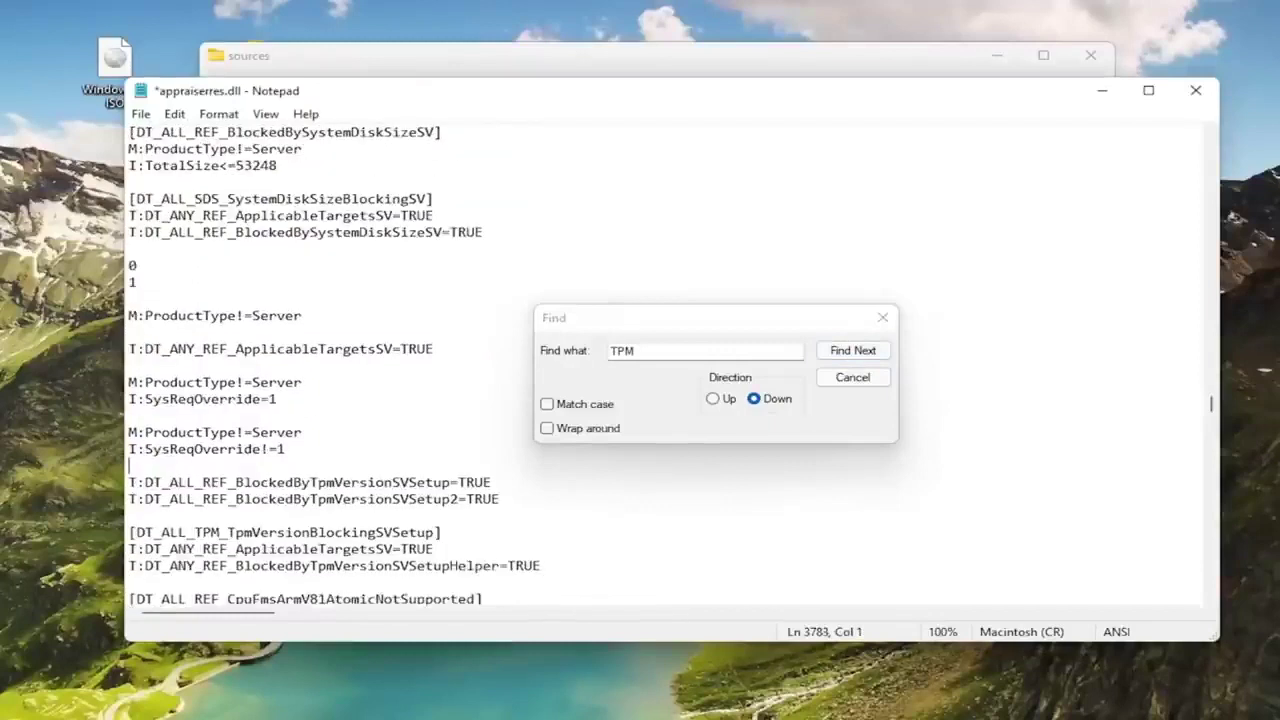
{"action": "left_click_drag", "start_coordinate": [500, 499], "coordinate": [128, 482]}
{"action": "key", "text": "BackSpace"}
{"action": "key", "text": "BackSpace"}
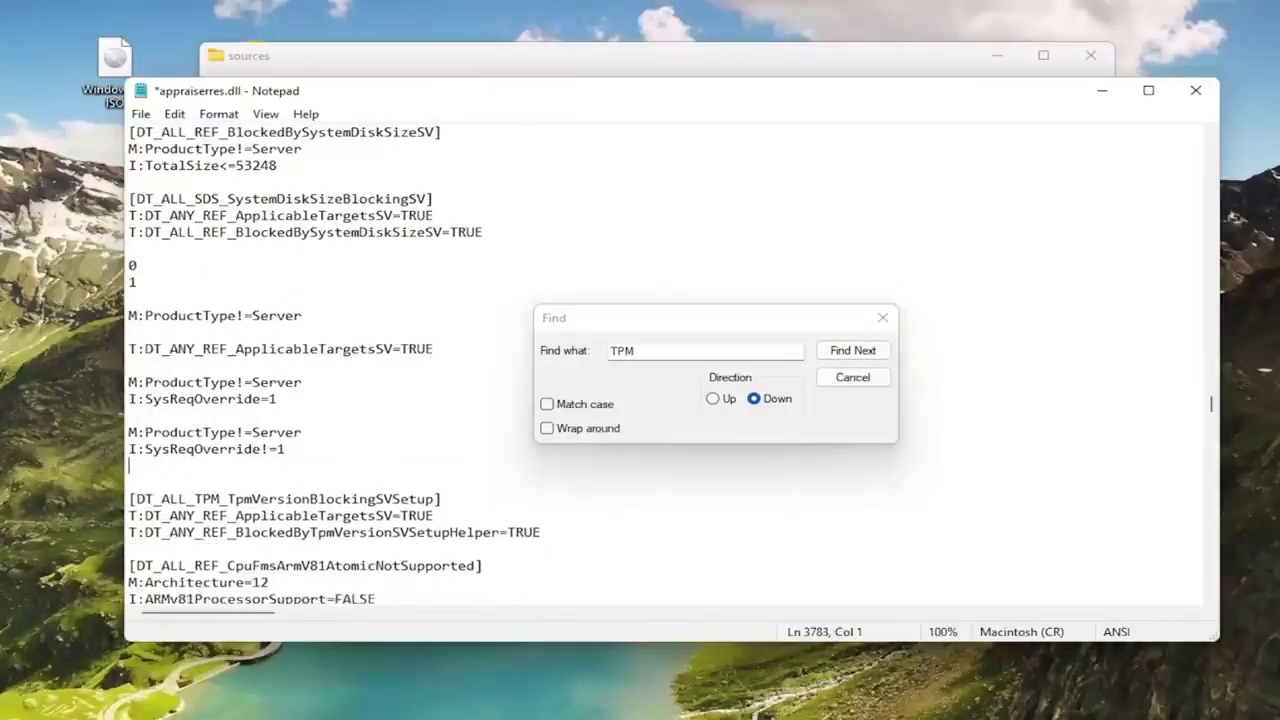
{"action": "key", "text": "BackSpace"}
Delete the TpmVersionBlockingSVSetup header and the BlockedByTpmVersionSVSetupHelper=TRUE line.
{"action": "key", "text": "Down"}
{"action": "key", "text": "shift+End"}
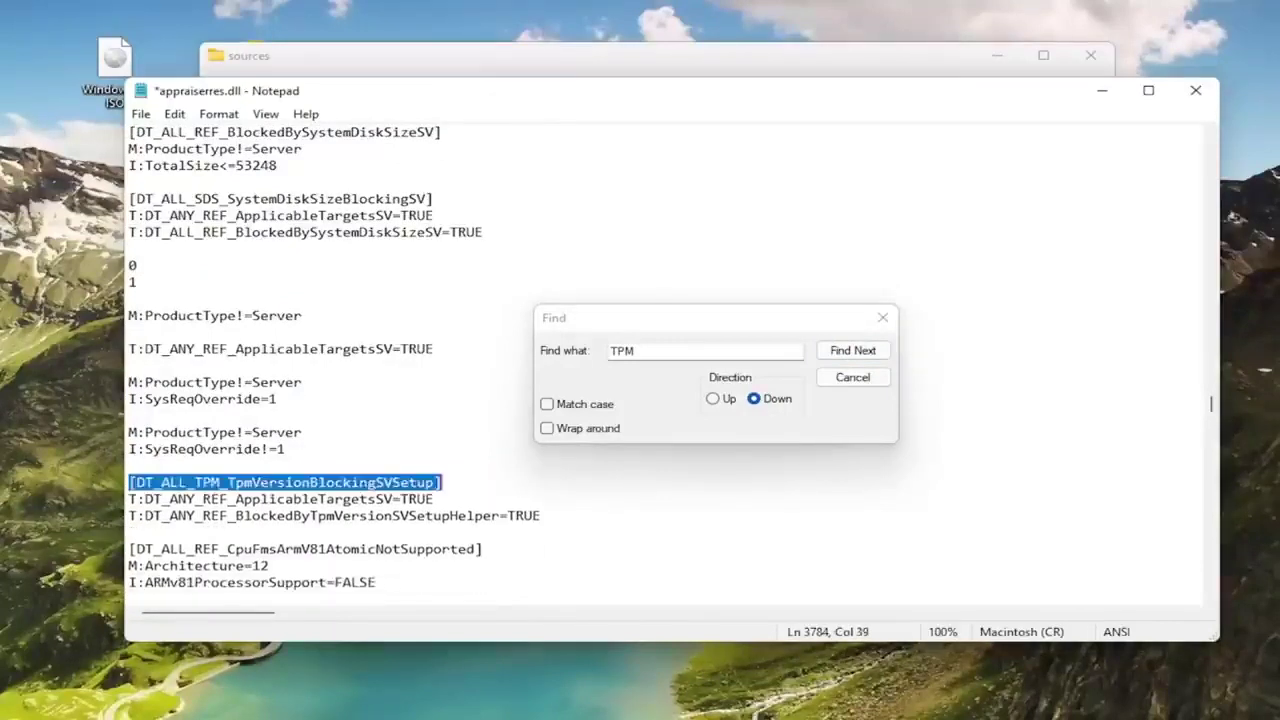
{"action": "key", "text": "BackSpace"}
{"action": "key", "text": "BackSpace"}
{"action": "left_click", "coordinate": [845, 352]}
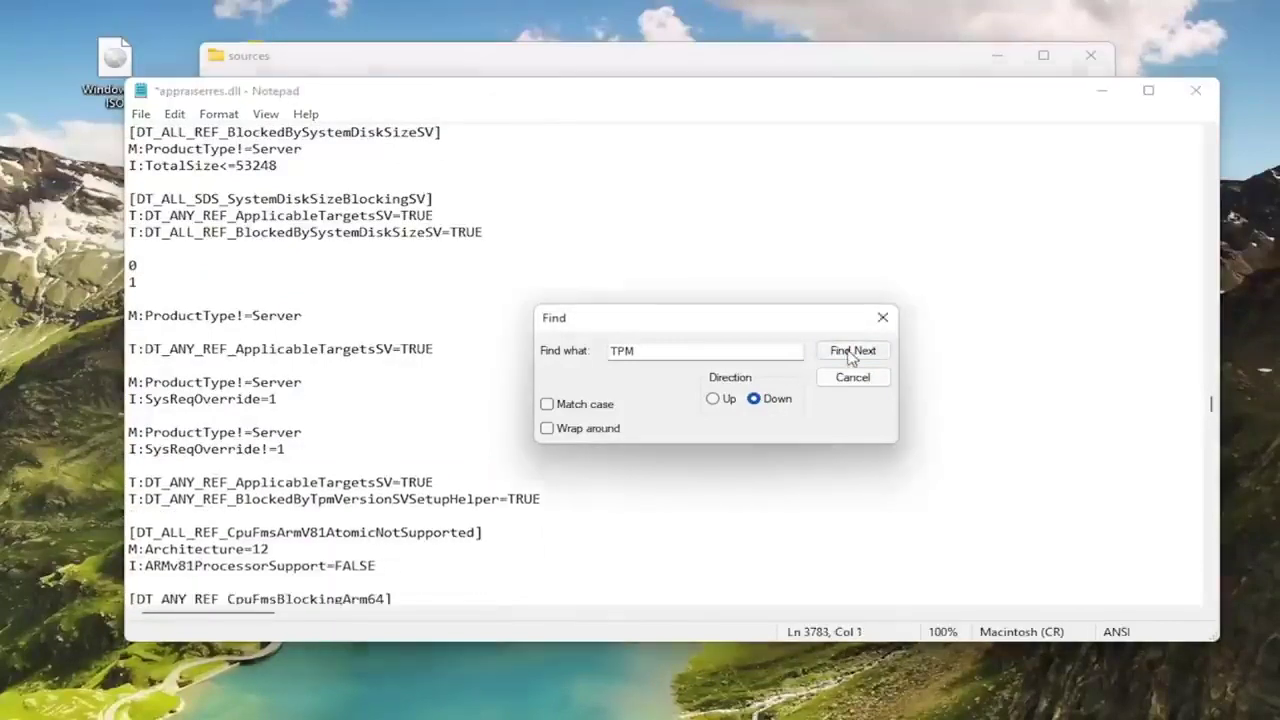
{"action": "left_click_drag", "start_coordinate": [128, 498], "coordinate": [540, 498]}
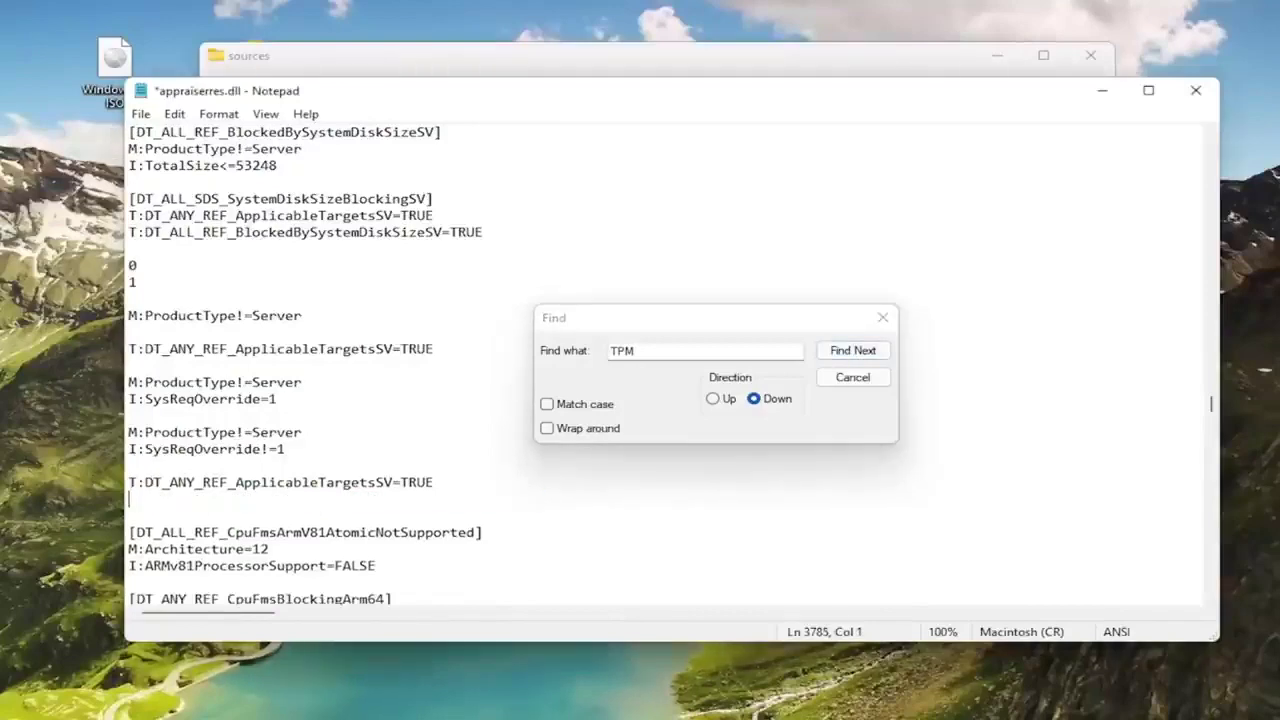
{"action": "key", "text": "BackSpace"}
{"action": "key", "text": "BackSpace"}
Delete the Tpm=I:Marker_BlockedByTpmVersion line and the Tpm compat marker line.
{"action": "left_click", "coordinate": [852, 351]}
{"action": "scroll", "coordinate": [400, 450], "scroll_direction": "down", "scroll_amount": 1}
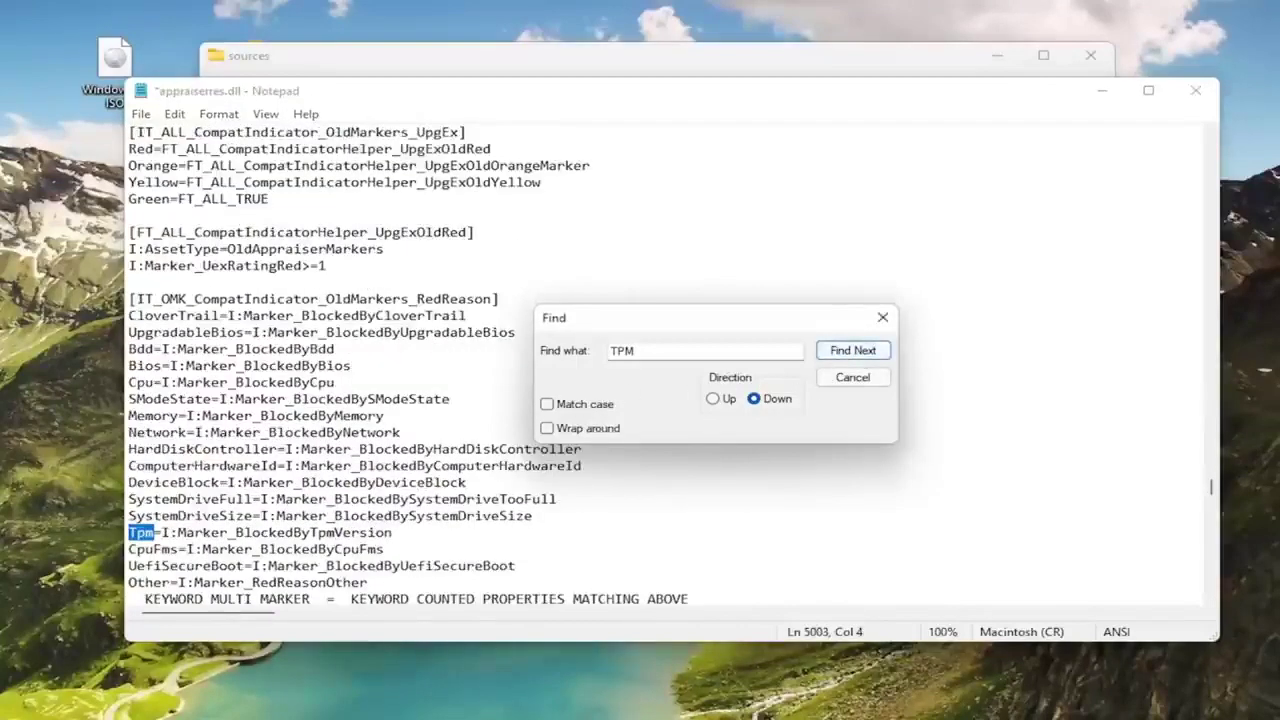
{"action": "left_click_drag", "start_coordinate": [128, 532], "coordinate": [392, 532]}
{"action": "key", "text": "BackSpace"}
{"action": "key", "text": "BackSpace"}
{"action": "left_click", "coordinate": [852, 350]}
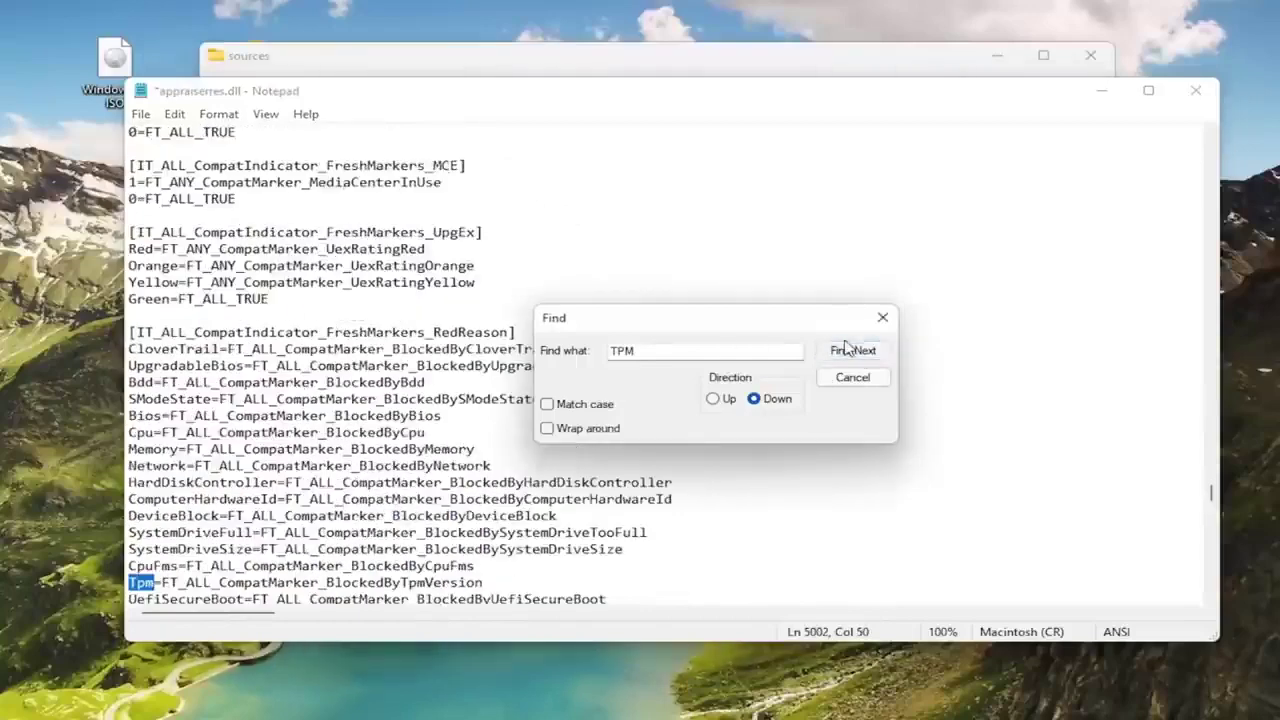
{"action": "left_click", "coordinate": [287, 566]}
{"action": "left_click_drag", "start_coordinate": [128, 582], "coordinate": [483, 582]}
{"action": "key", "text": "BackSpace"}
{"action": "key", "text": "BackSpace"}
Delete the BlockedByTpmVersion=TRUE line.
{"action": "left_click", "coordinate": [852, 350]}
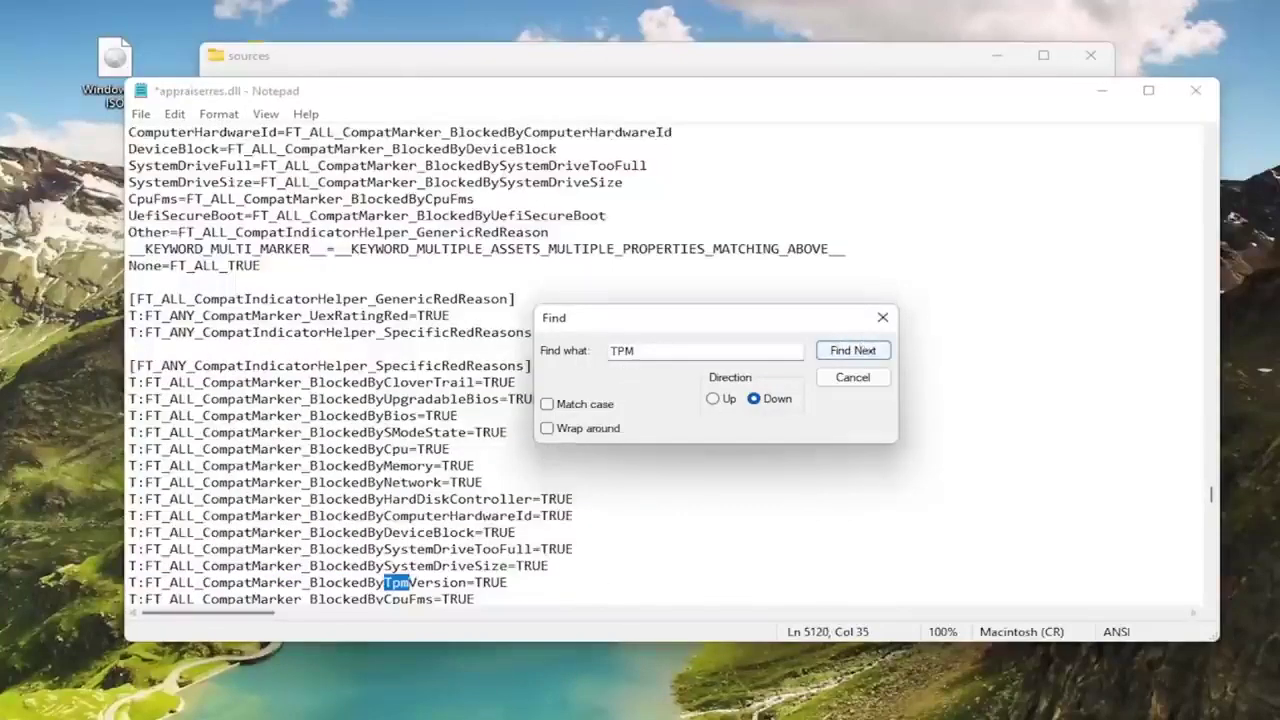
{"action": "left_click_drag", "start_coordinate": [128, 582], "coordinate": [507, 582]}
{"action": "key", "text": "BackSpace"}
{"action": "key", "text": "BackSpace"}
Confirm no TPM matches remain, searching both downward and upward.
{"action": "left_click", "coordinate": [852, 350]}
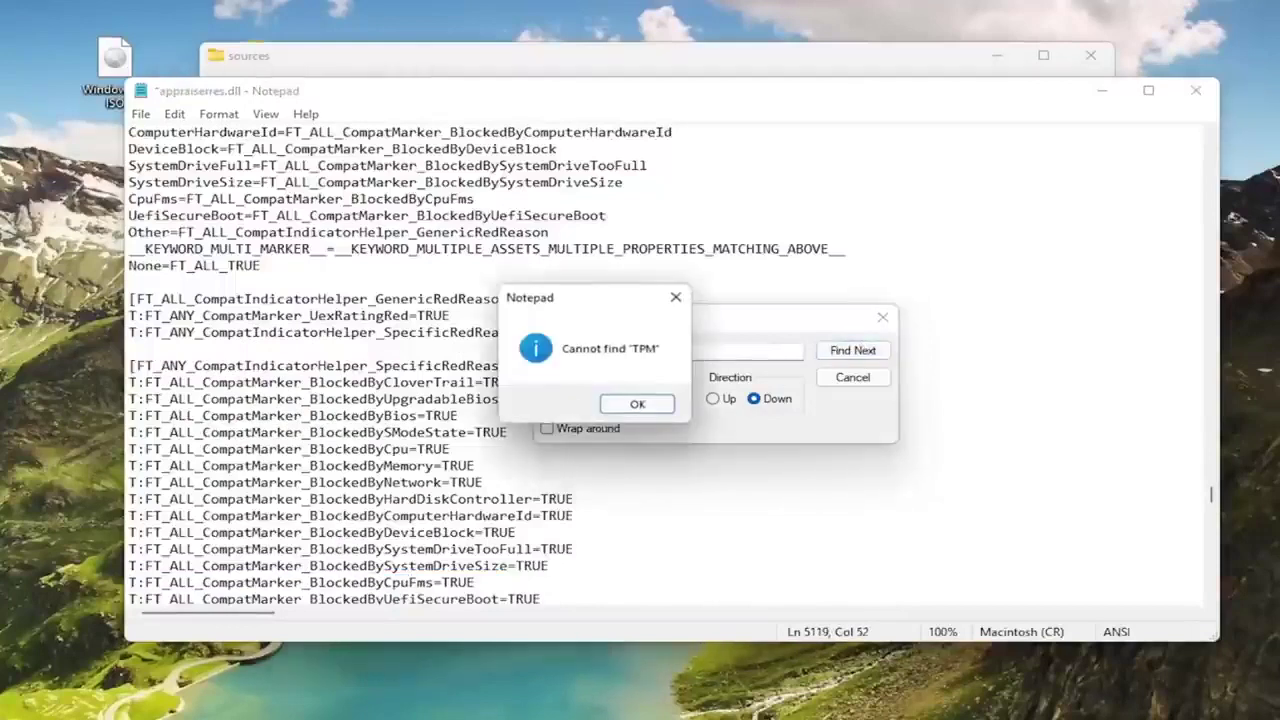
{"action": "left_click", "coordinate": [637, 403]}
{"action": "left_click", "coordinate": [712, 398]}
{"action": "left_click", "coordinate": [868, 350]}
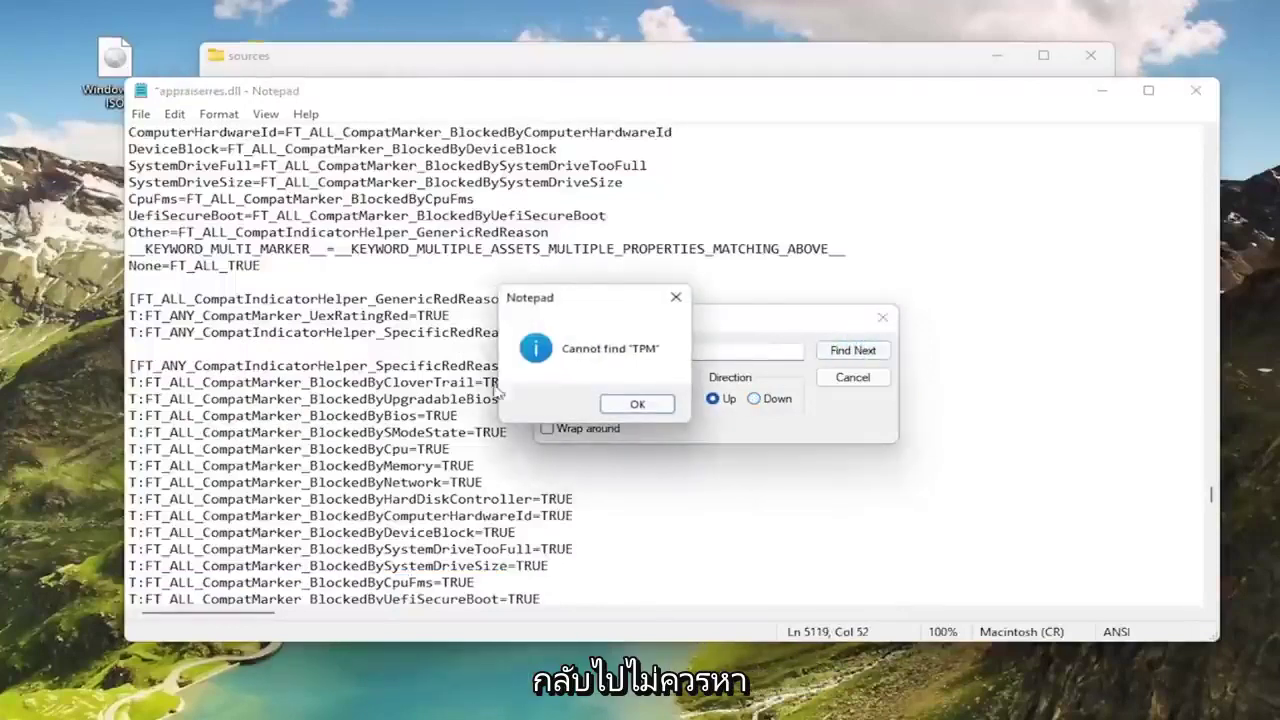
{"action": "left_click", "coordinate": [638, 403]}
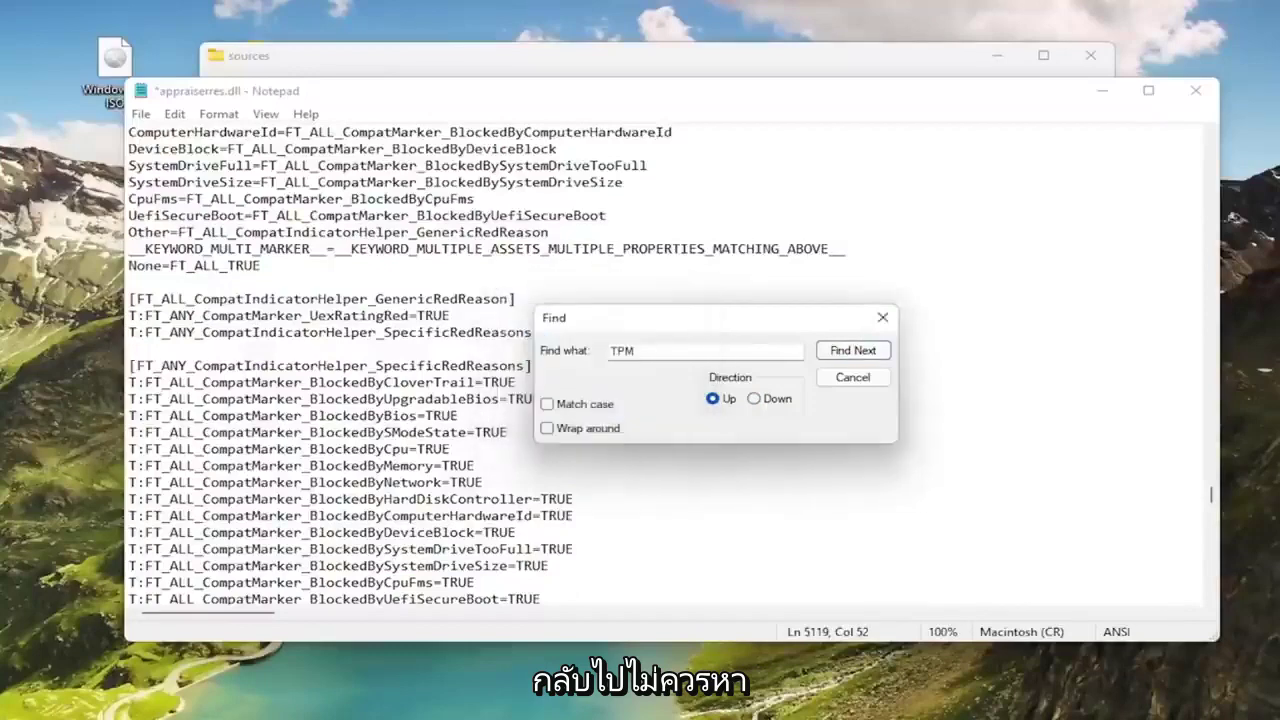
Search upward for 'UE' and delete the first UefiSecureBoot compat marker line.
{"action": "type", "text": "UEFI"}
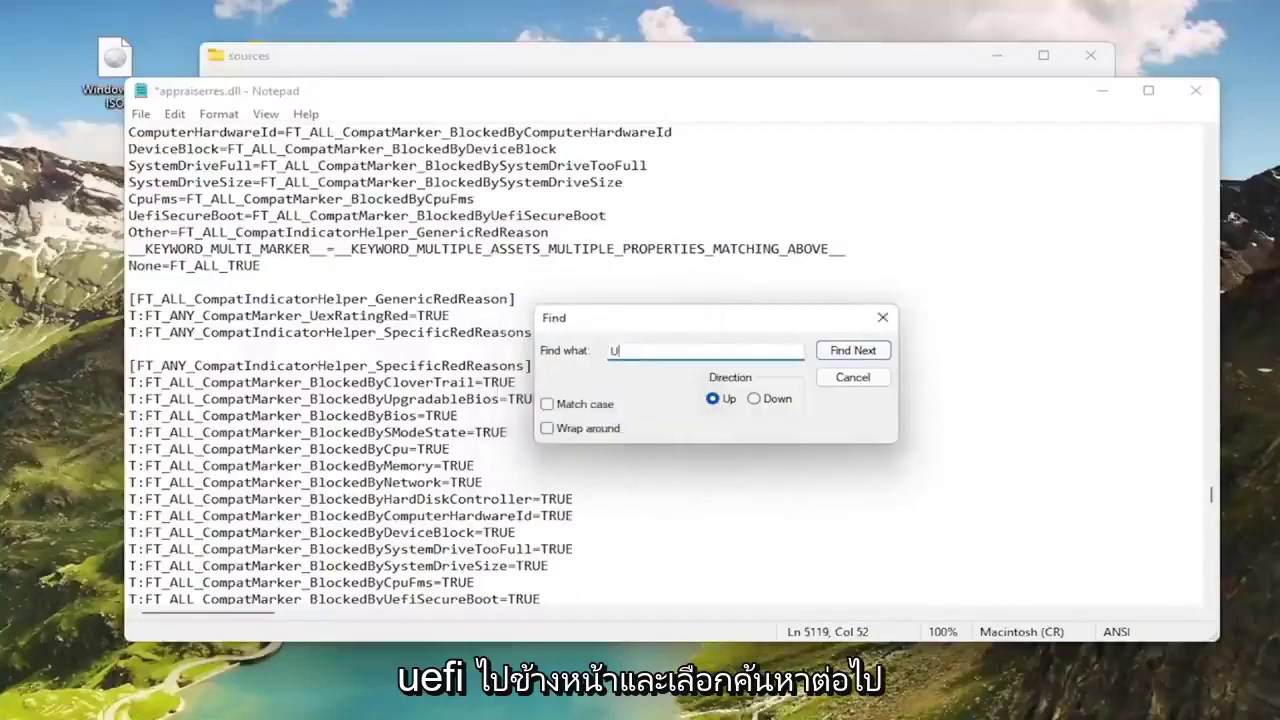
{"action": "left_click", "coordinate": [868, 350]}
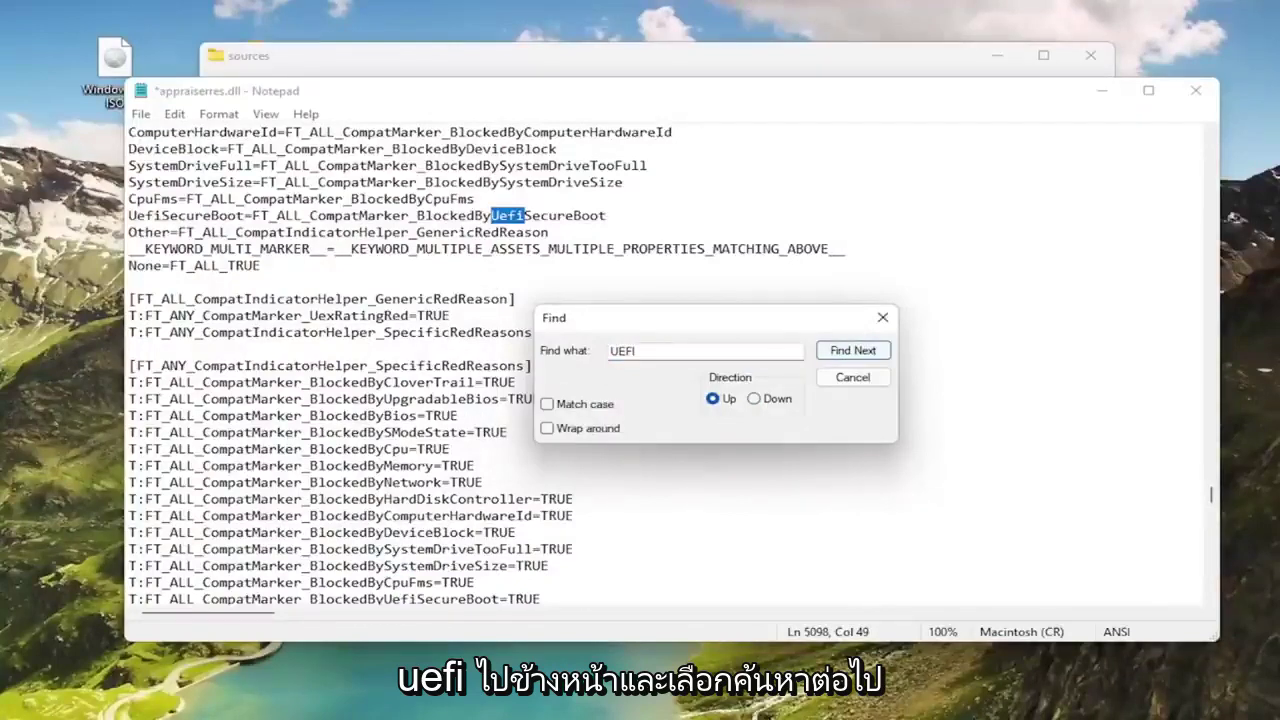
{"action": "scroll", "coordinate": [660, 365], "scroll_direction": "up", "scroll_amount": 1}
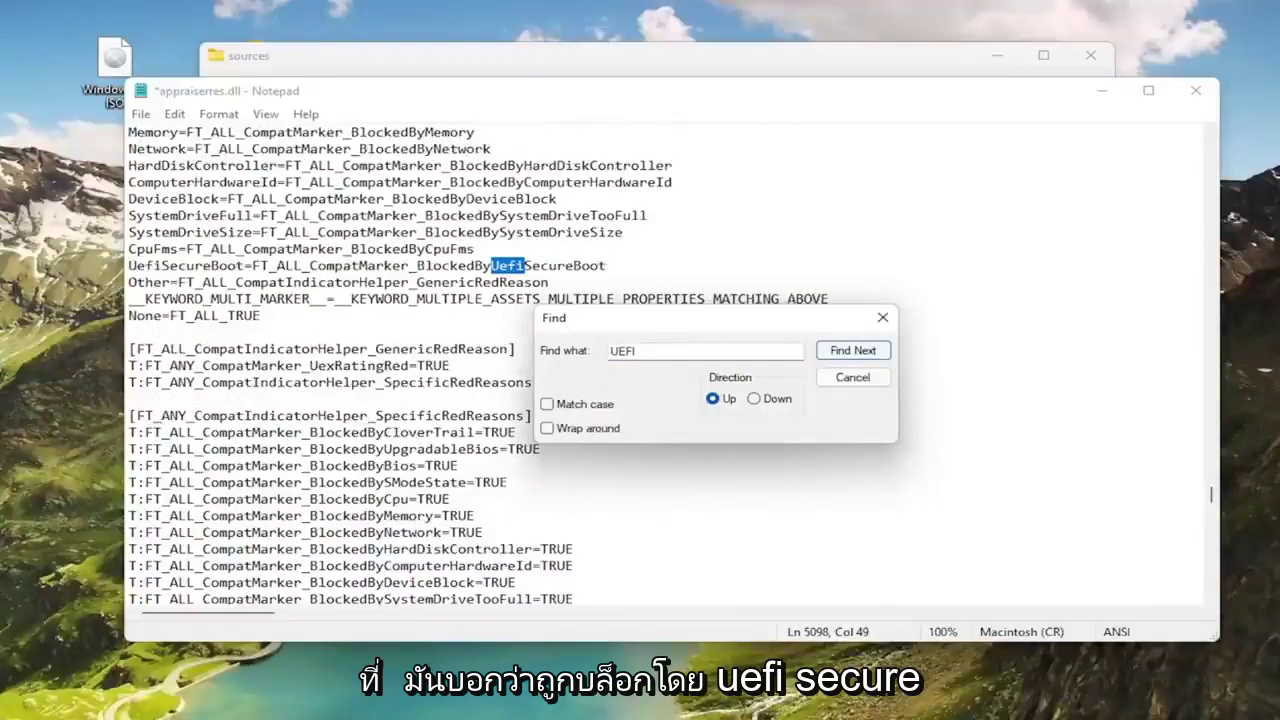
{"action": "double_click", "coordinate": [367, 265]}
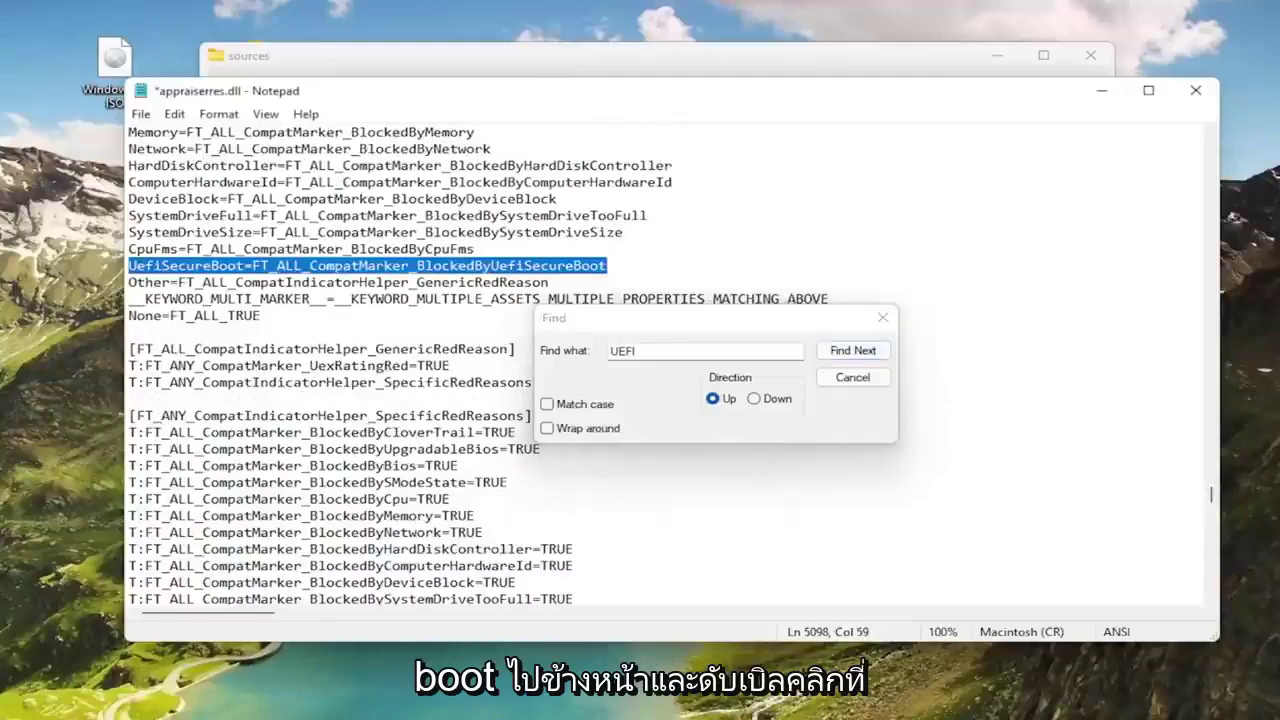
{"action": "key", "text": "Delete"}
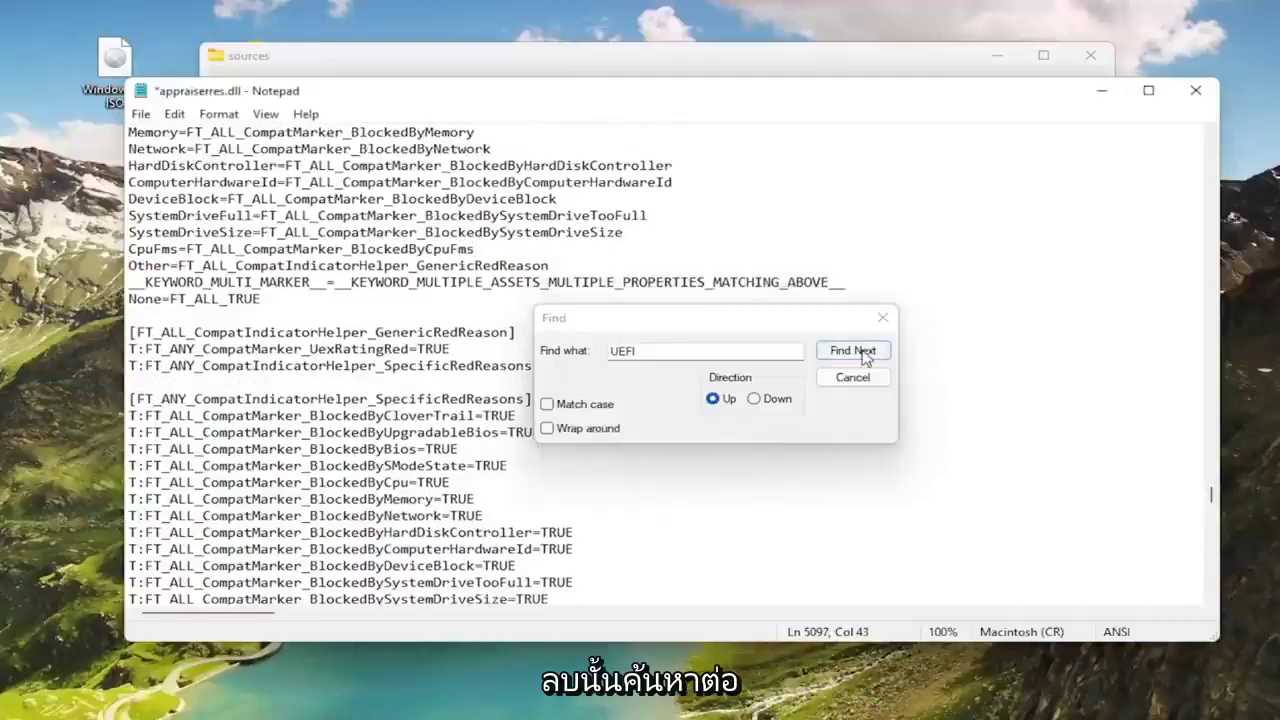
Delete the next UefiSecureBoot marker line.
{"action": "left_click", "coordinate": [853, 350]}
{"action": "left_click", "coordinate": [853, 350]}
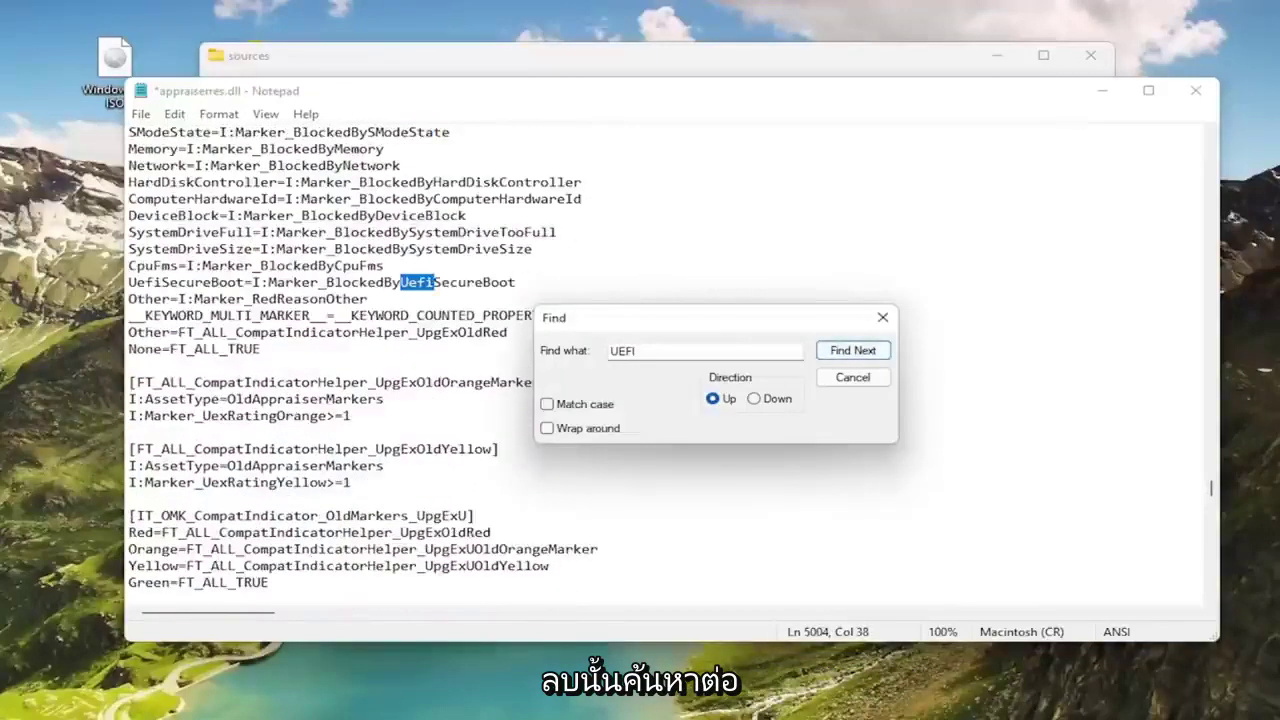
{"action": "scroll", "coordinate": [660, 365], "scroll_direction": "down", "scroll_amount": 1}
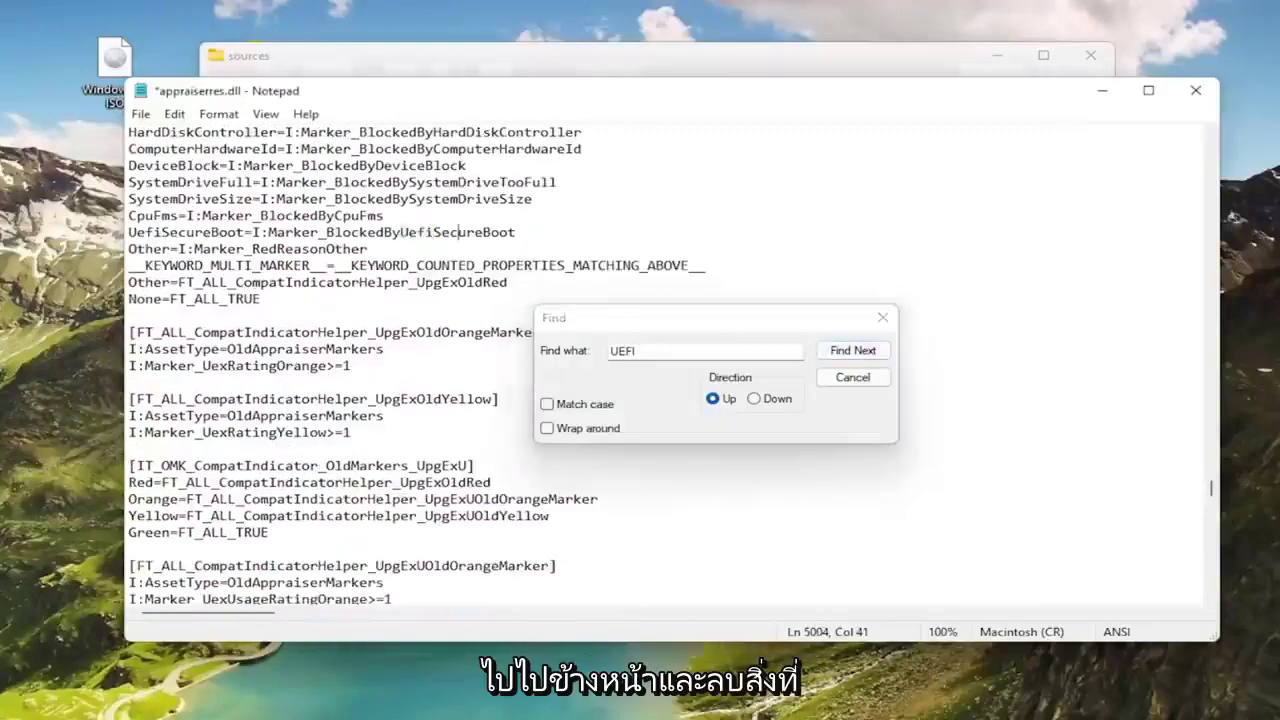
{"action": "double_click", "coordinate": [320, 232]}
{"action": "key", "text": "Delete"}
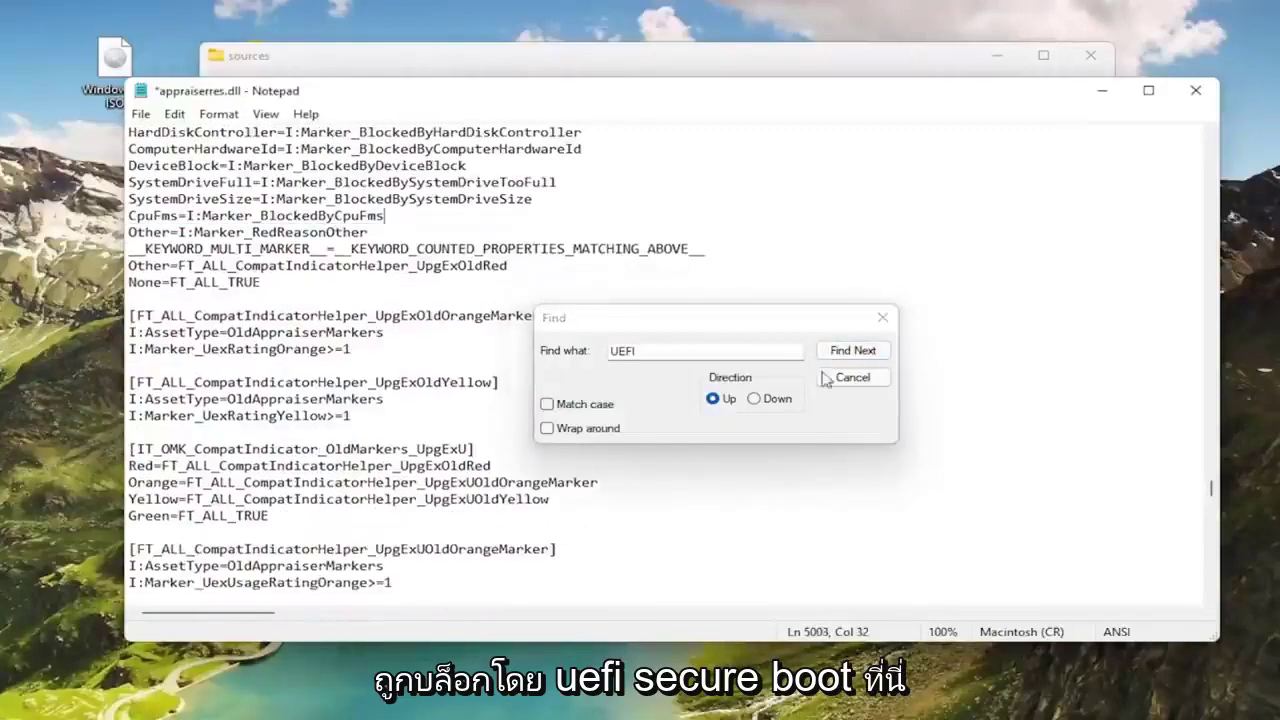
Remove the BlockedByUefiSecureBootSV=TRUE line and the UefiSecureBootBlockingSV section header.
{"action": "left_click", "coordinate": [853, 350]}
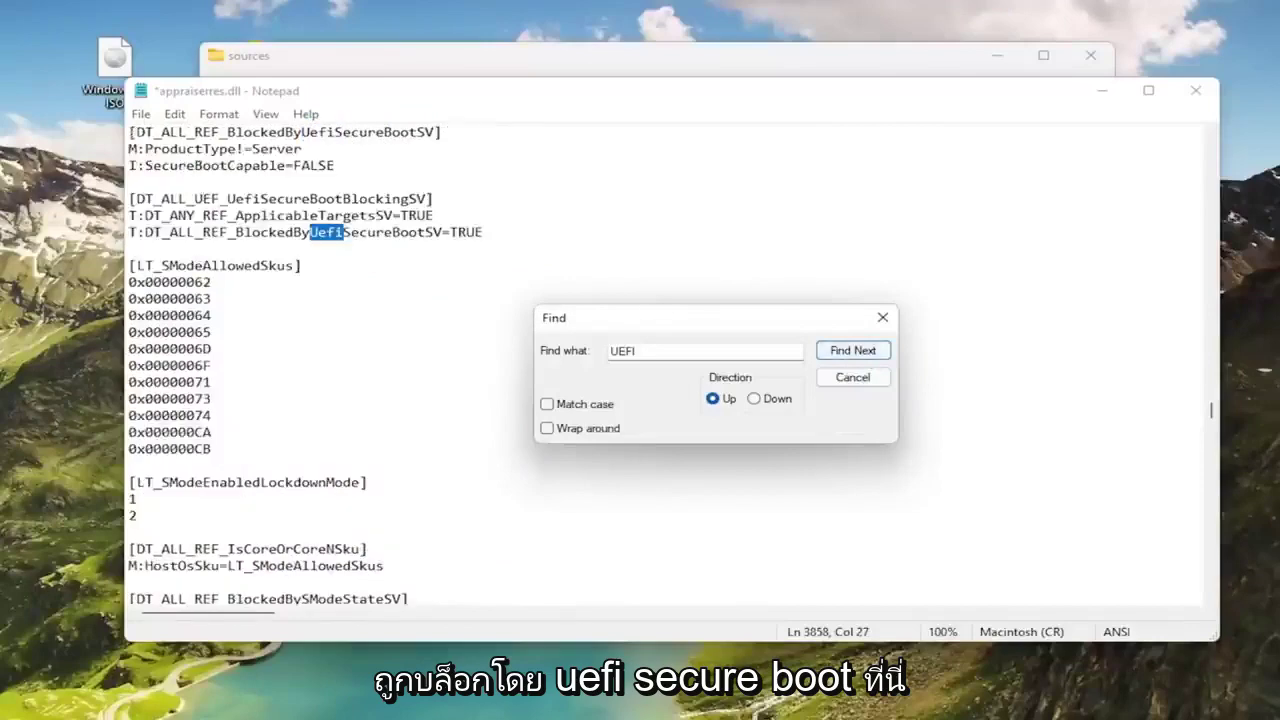
{"action": "double_click", "coordinate": [306, 232]}
{"action": "key", "text": "Delete"}
{"action": "scroll", "coordinate": [284, 365], "scroll_direction": "up", "scroll_amount": 2}
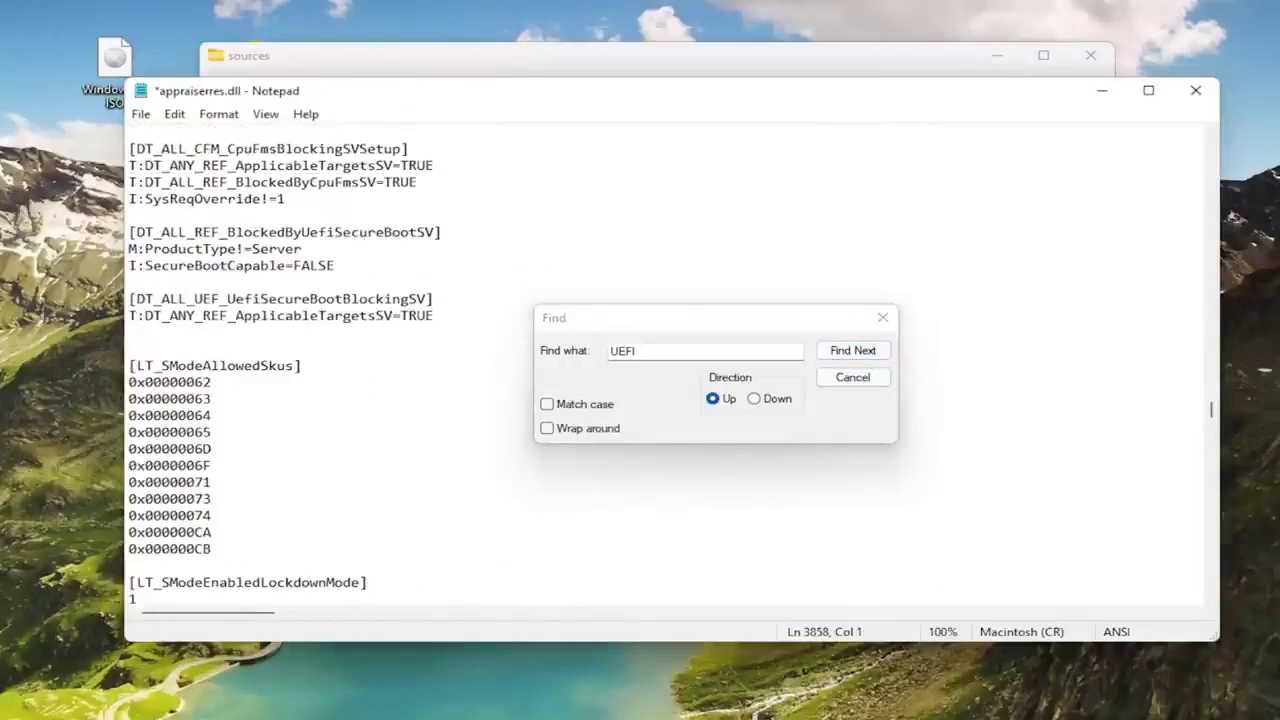
{"action": "key", "text": "BackSpace"}
{"action": "key", "text": "Up"}
{"action": "key", "text": "shift+Home"}
{"action": "key", "text": "Delete"}
{"action": "key", "text": "BackSpace"}
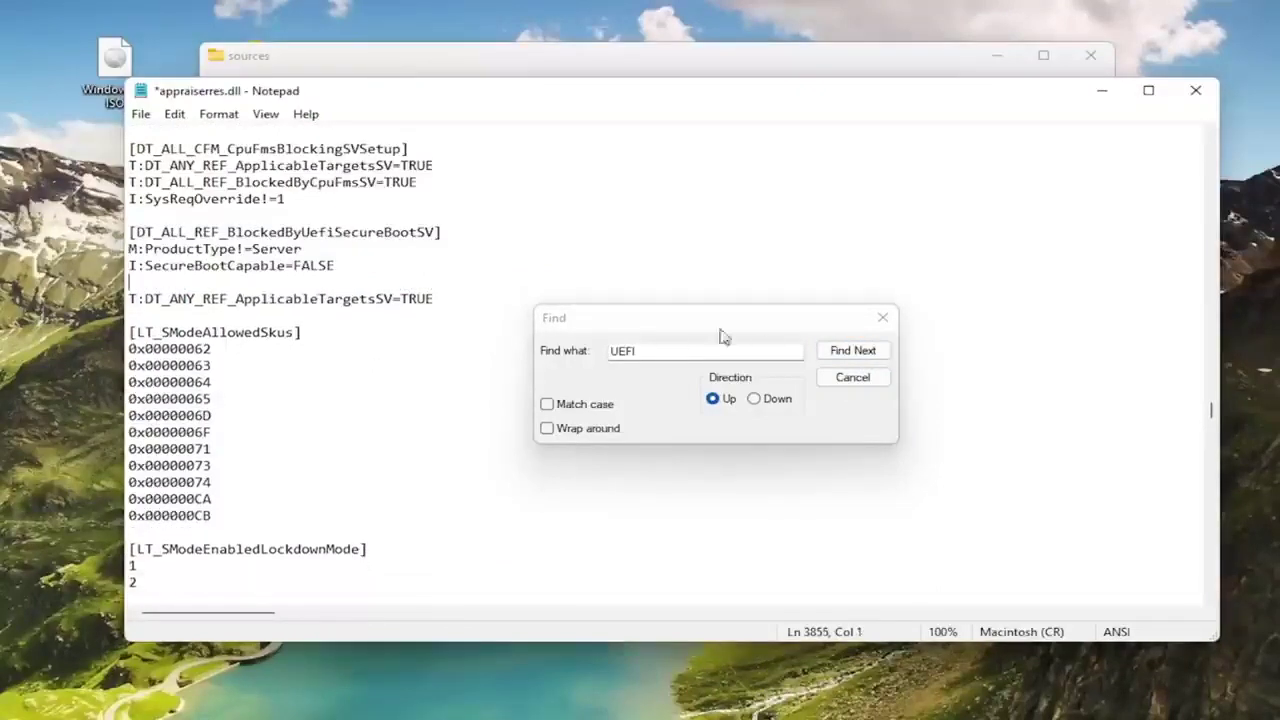
Delete the BlockedByUefiSecureBootSV section header and its blank line.
{"action": "left_click", "coordinate": [860, 350]}
{"action": "left_click", "coordinate": [441, 232]}
{"action": "key", "text": "shift+Home"}
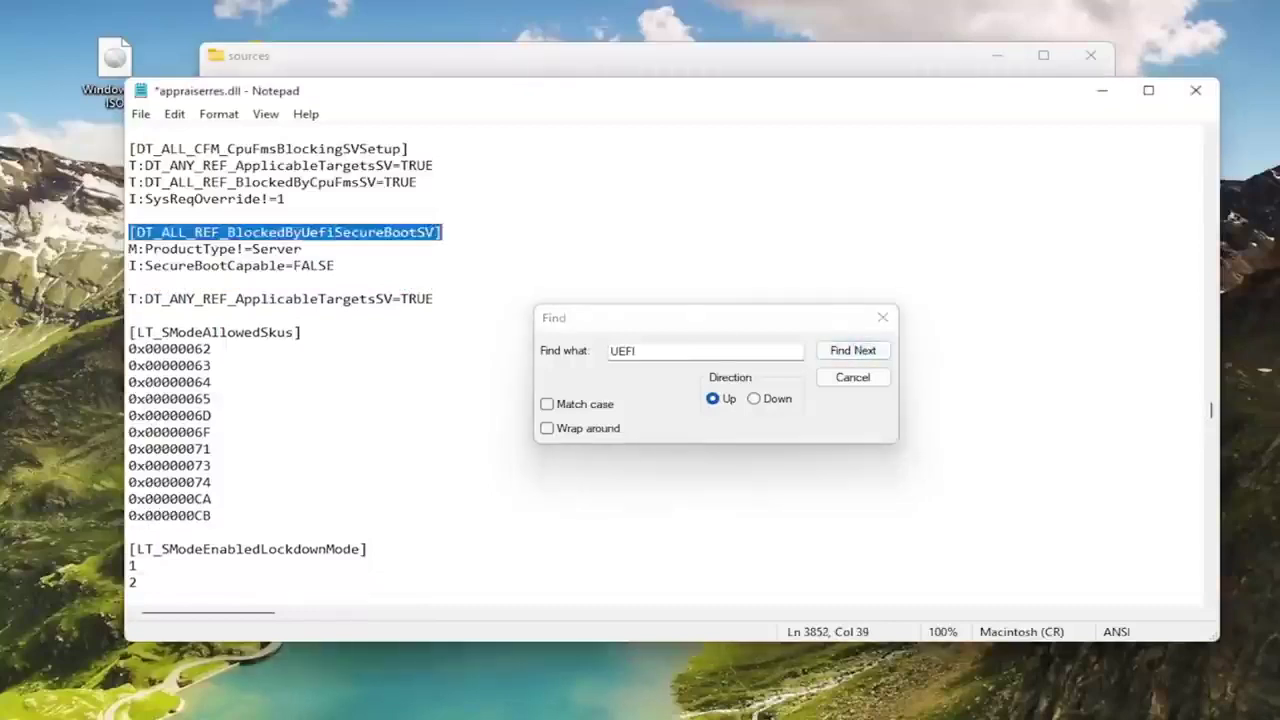
{"action": "key", "text": "Delete"}
{"action": "key", "text": "BackSpace"}
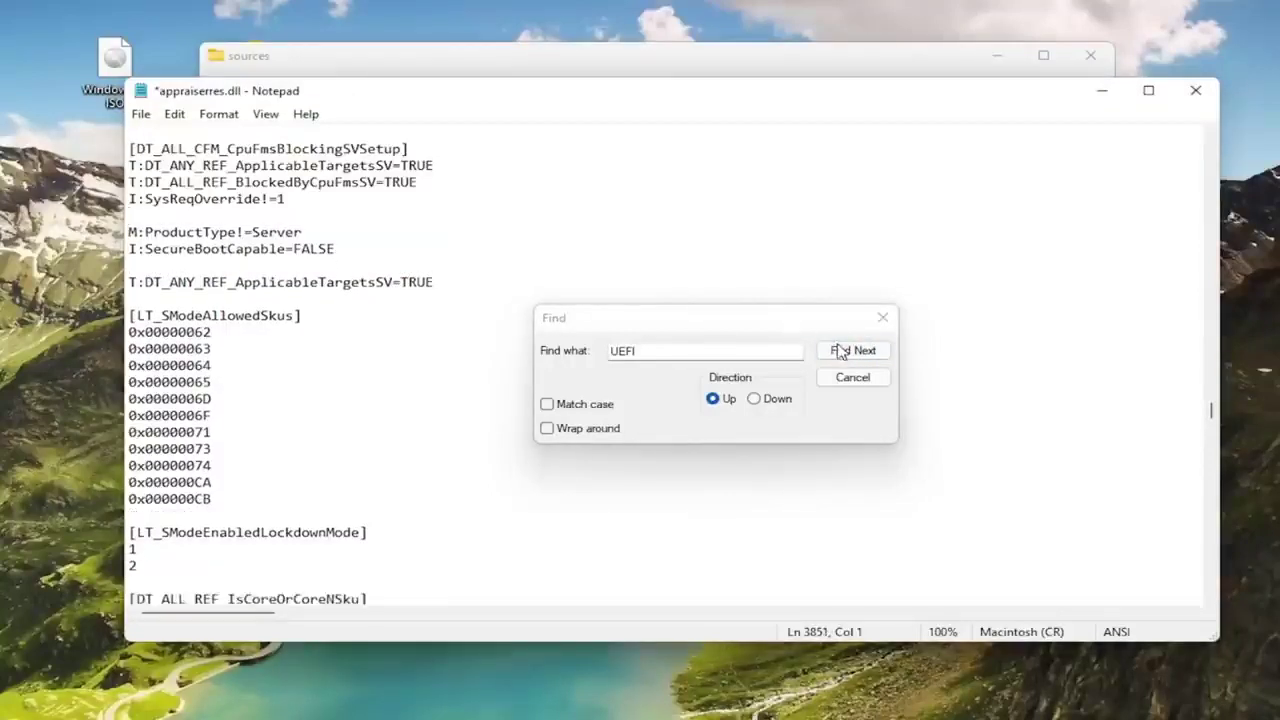
Delete the T:DT_ALL_UEF_UefiSecureBootBlockingSV=TRUE line.
{"action": "left_click", "coordinate": [851, 350]}
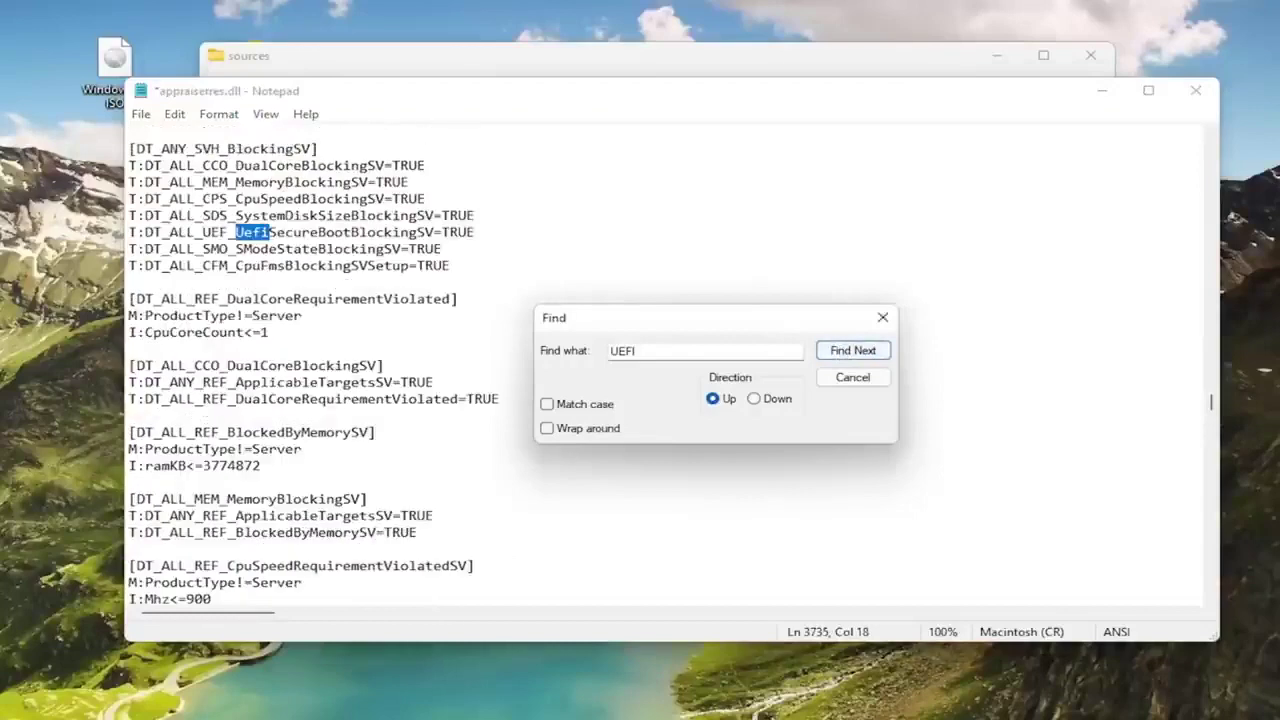
{"action": "left_click_drag", "start_coordinate": [129, 232], "coordinate": [474, 232]}
{"action": "key", "text": "Delete"}
{"action": "key", "text": "BackSpace"}
{"action": "left_click", "coordinate": [847, 357]}
Delete the UefiSecureBoot=I:AssetType line.
{"action": "left_click", "coordinate": [847, 357]}
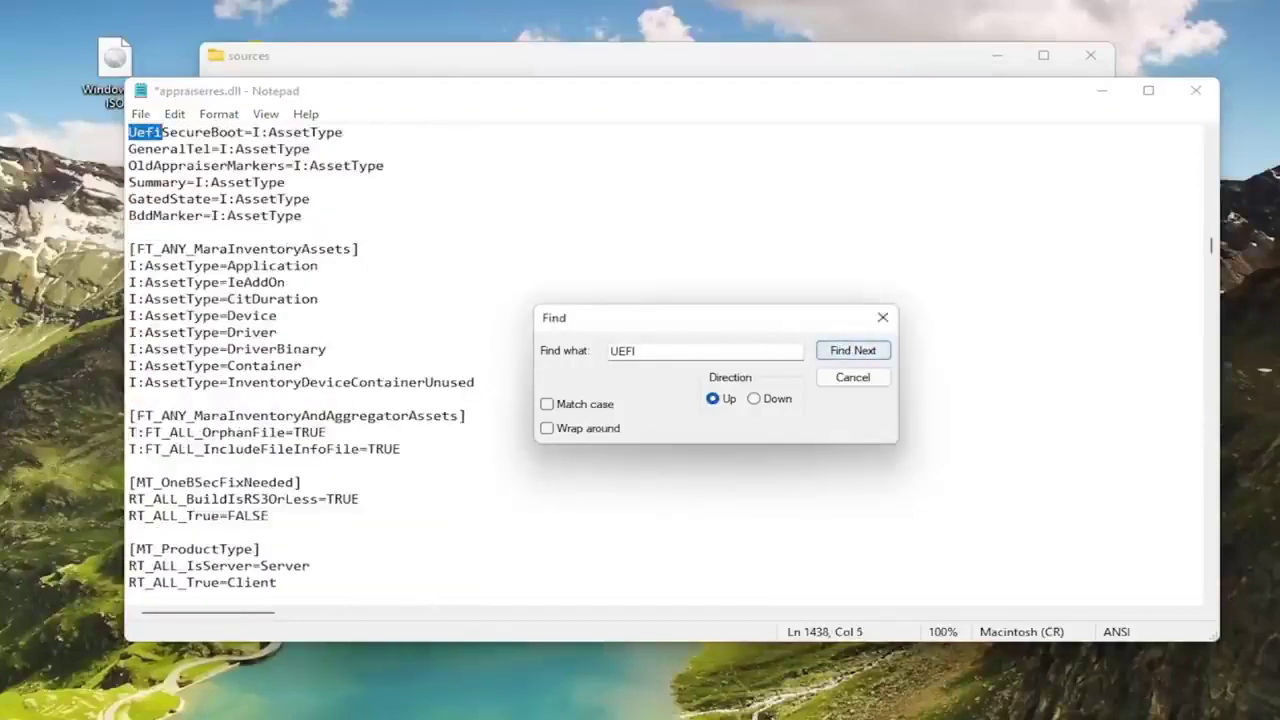
{"action": "left_click", "coordinate": [857, 357]}
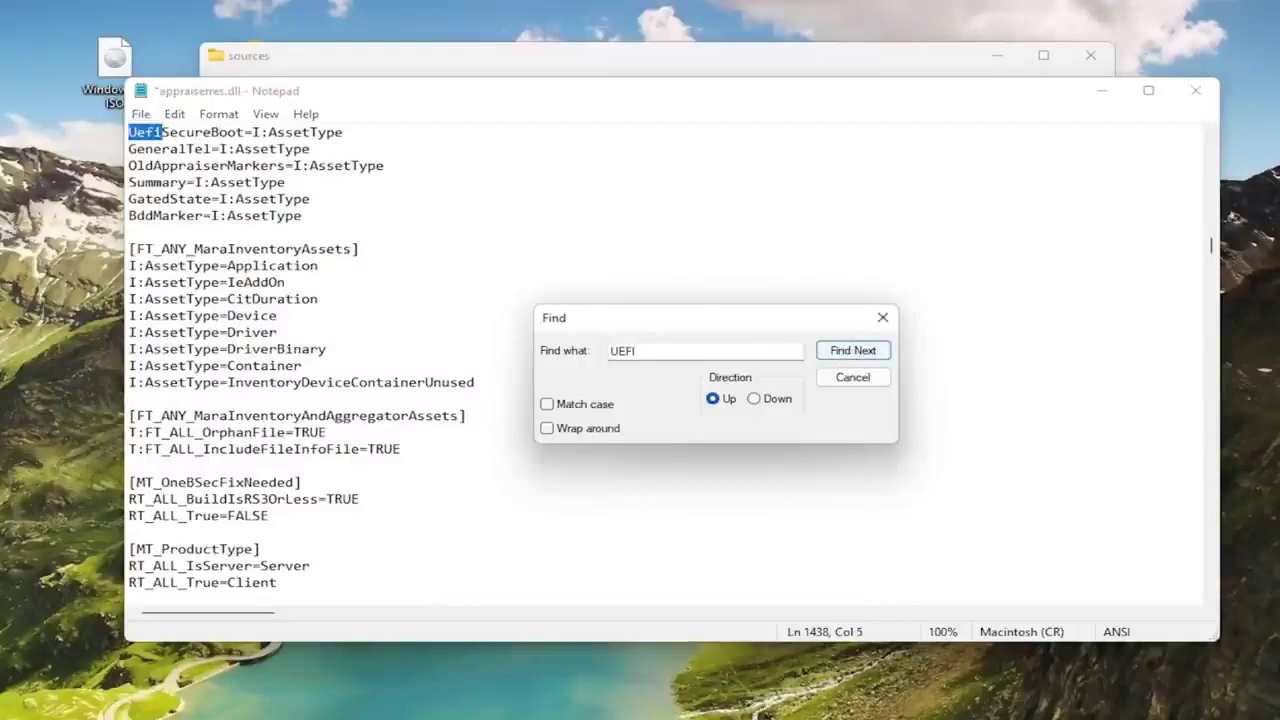
{"action": "left_click_drag", "start_coordinate": [129, 132], "coordinate": [343, 132]}
{"action": "key", "text": "Delete"}
{"action": "key", "text": "BackSpace"}
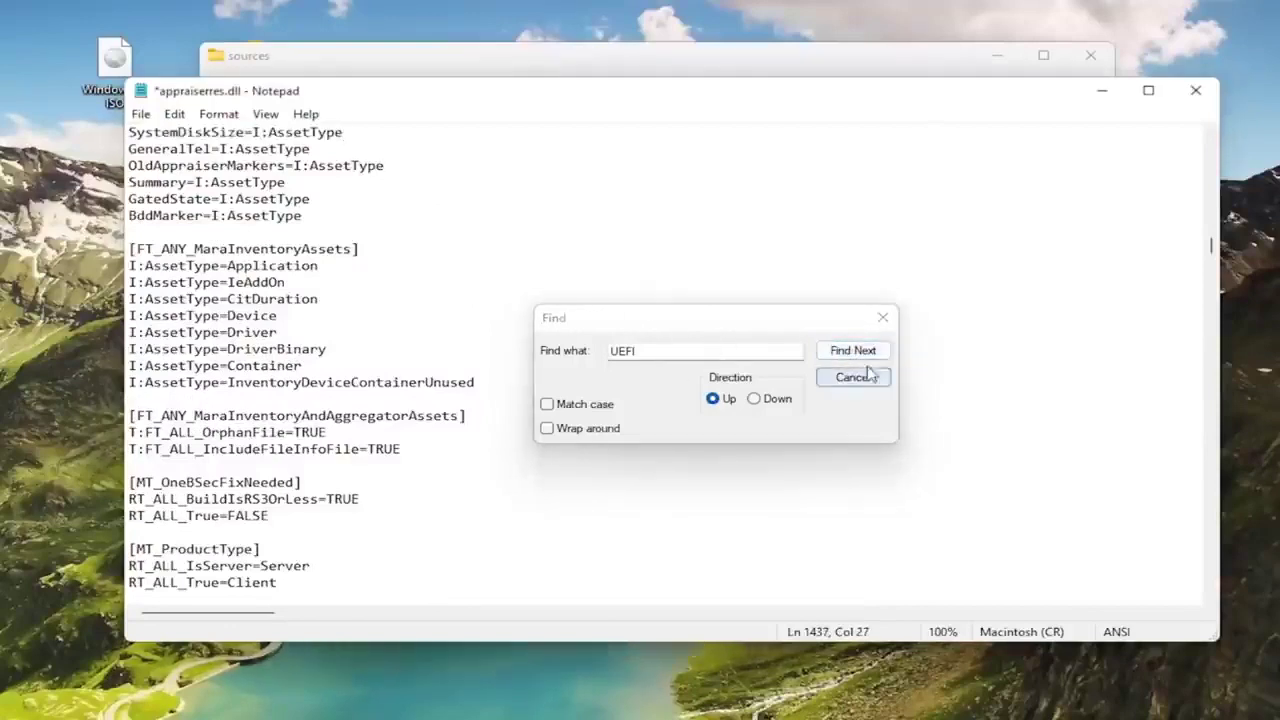
Remove the UEF= line and the next UefiSecureBoot list entry.
{"action": "key", "text": "Return"}
{"action": "scroll", "coordinate": [450, 300], "scroll_direction": "up", "scroll_amount": 2}
{"action": "left_click_drag", "start_coordinate": [128, 232], "coordinate": [441, 232]}
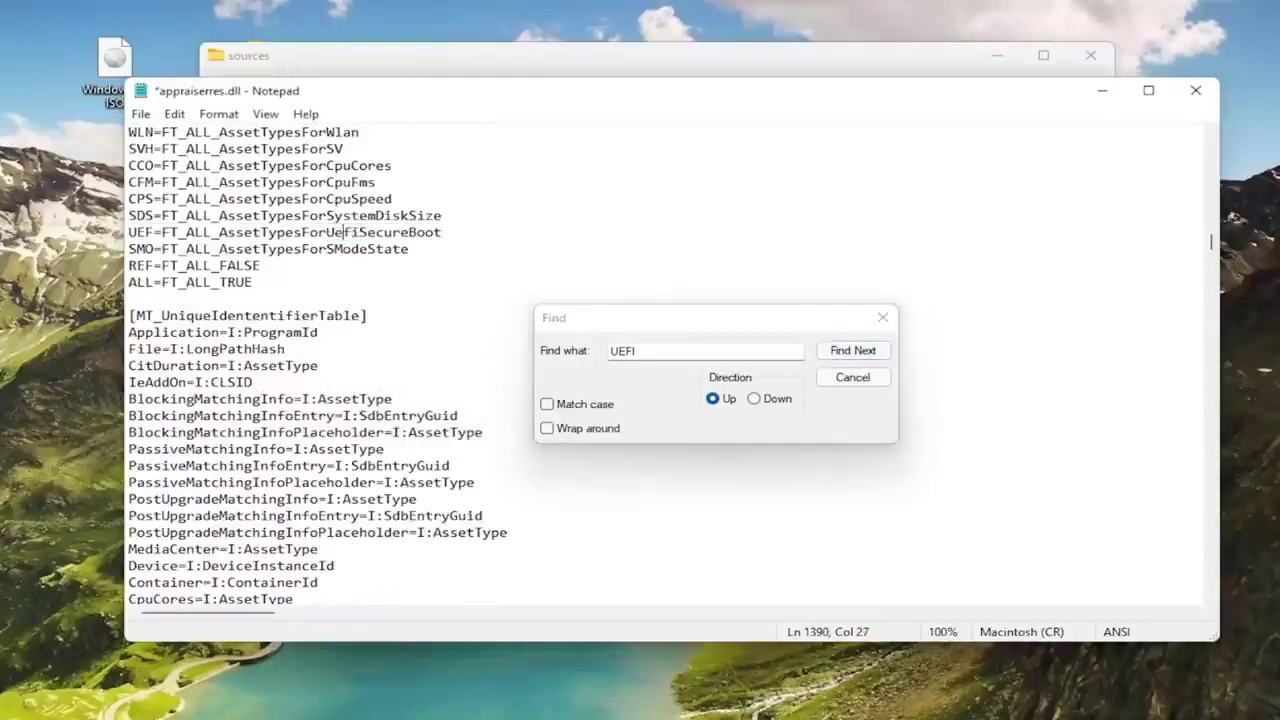
{"action": "key", "text": "BackSpace"}
{"action": "key", "text": "BackSpace"}
{"action": "left_click", "coordinate": [845, 352]}
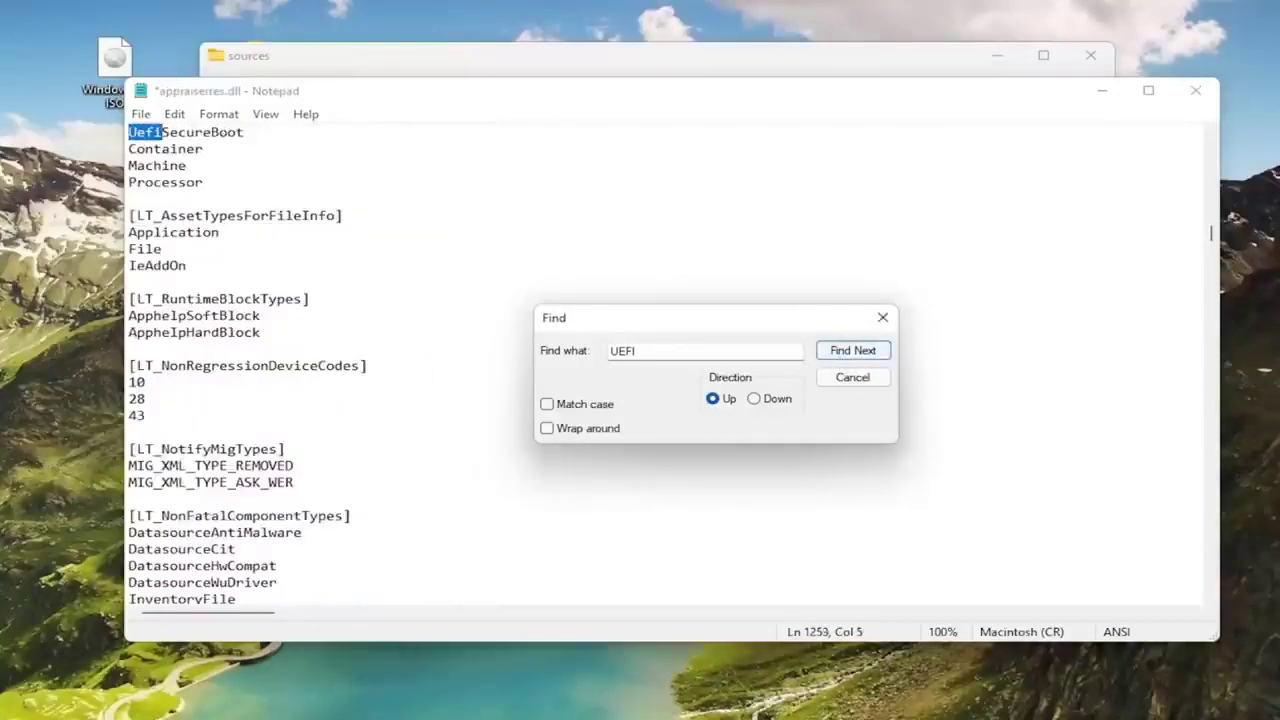
{"action": "left_click_drag", "start_coordinate": [128, 132], "coordinate": [243, 132]}
Delete more UefiSecureBoot entries and the LT_AssetTypesForUefiSecureBoot header with its entry.
{"action": "key", "text": "BackSpace"}
{"action": "key", "text": "BackSpace"}
{"action": "left_click", "coordinate": [852, 350]}
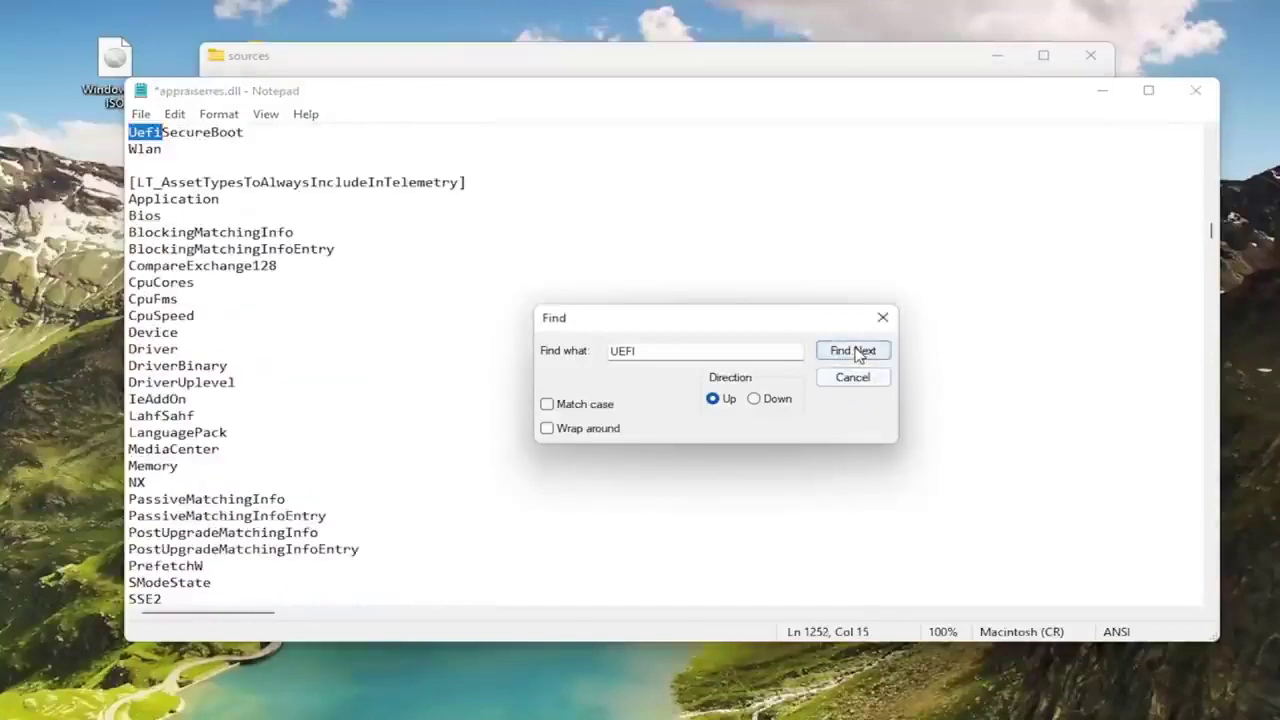
{"action": "left_click_drag", "start_coordinate": [128, 232], "coordinate": [243, 232]}
{"action": "key", "text": "BackSpace"}
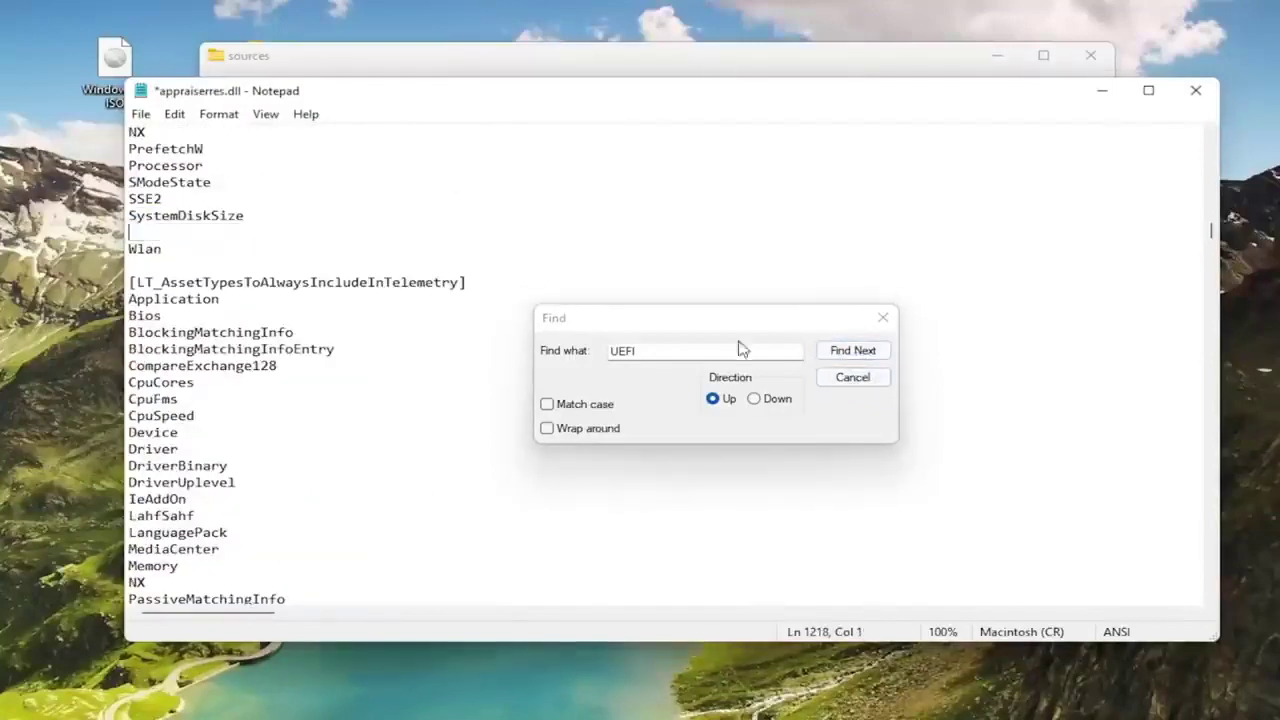
{"action": "key", "text": "BackSpace"}
{"action": "left_click", "coordinate": [852, 350]}
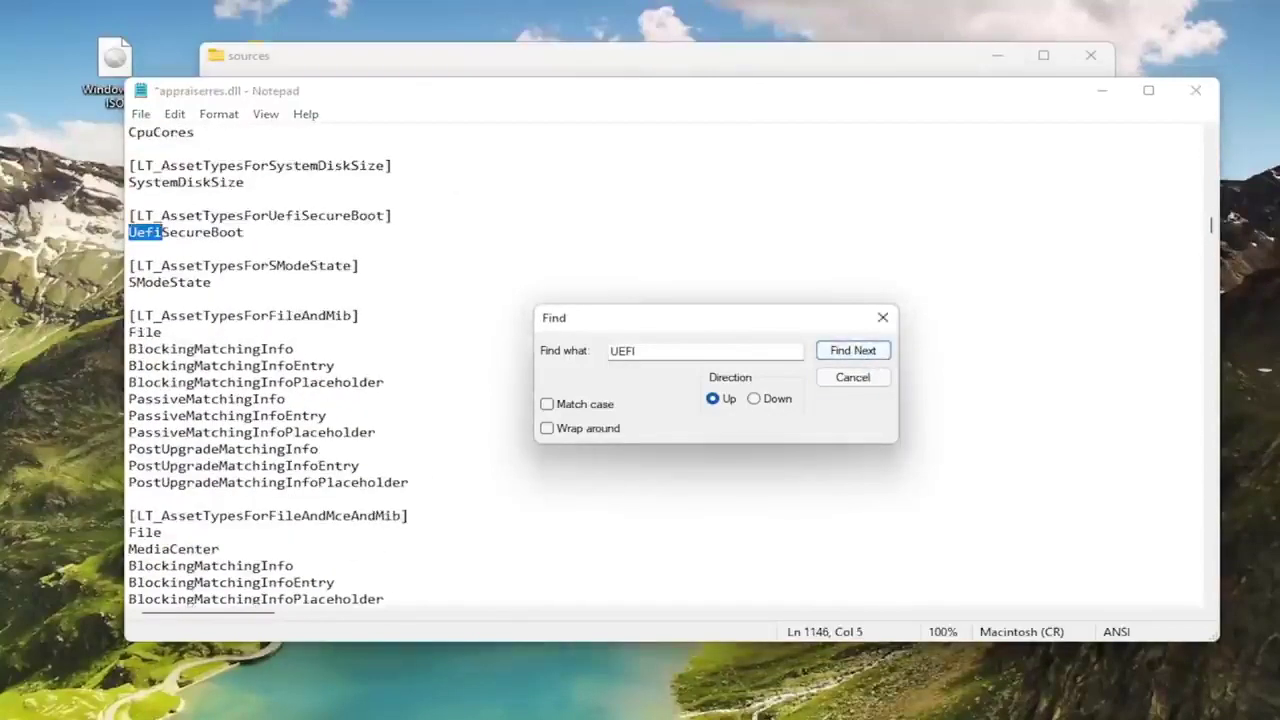
{"action": "left_click_drag", "start_coordinate": [128, 232], "coordinate": [243, 232]}
{"action": "left_click_drag", "start_coordinate": [129, 249], "coordinate": [128, 215]}
{"action": "key", "text": "BackSpace"}
{"action": "key", "text": "BackSpace"}
{"action": "key", "text": "BackSpace"}
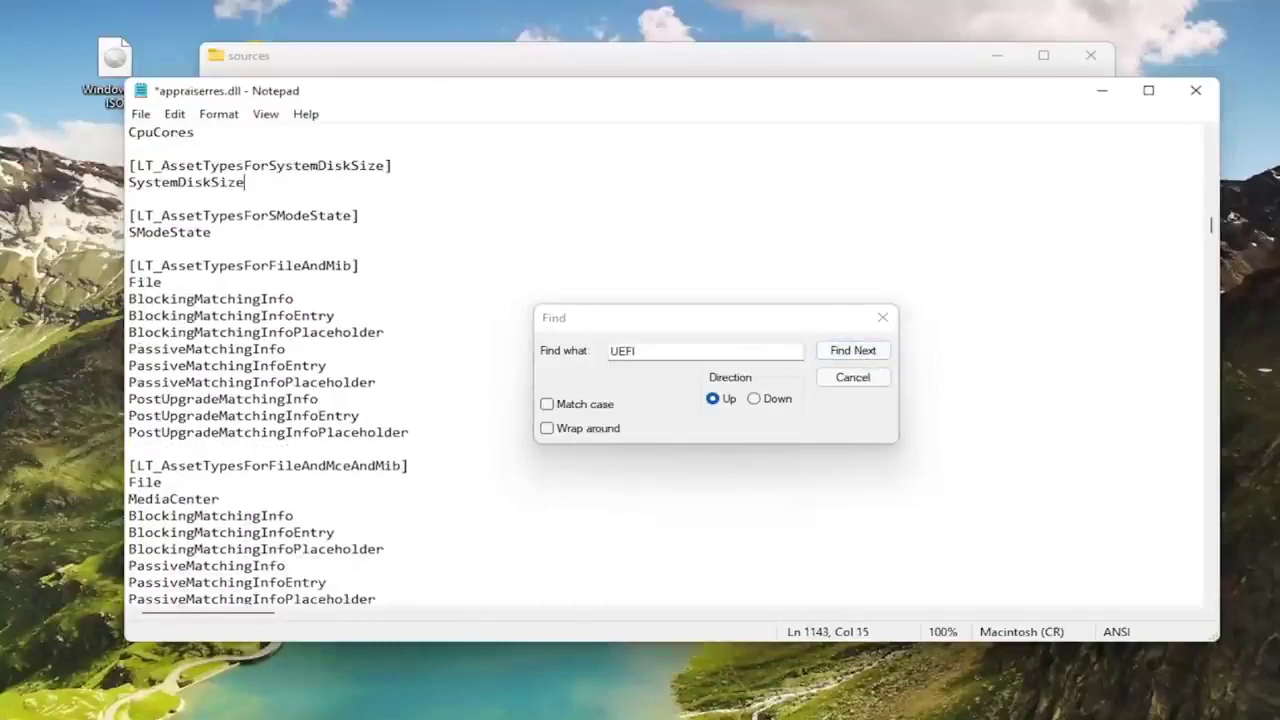
Delete two further UefiSecureBoot entries and their blank lines.
{"action": "left_click", "coordinate": [852, 352]}
{"action": "left_click", "coordinate": [852, 352]}
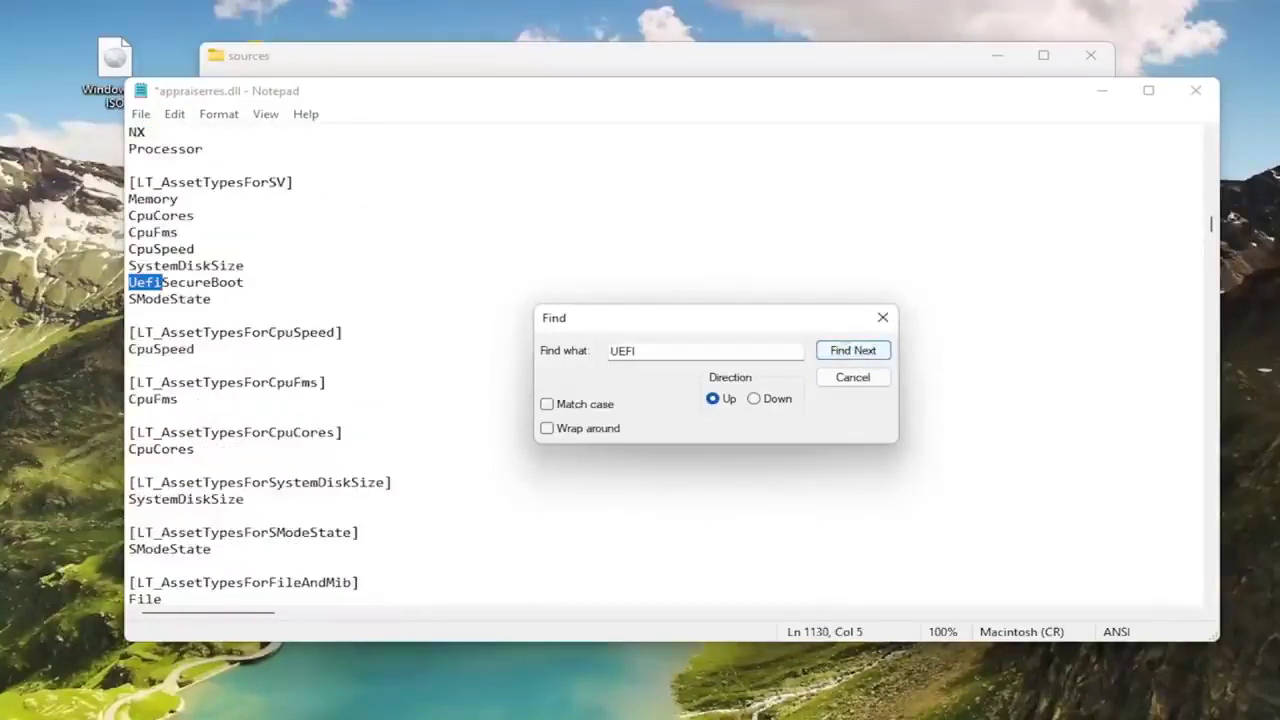
{"action": "key", "text": "shift+End"}
{"action": "key", "text": "BackSpace"}
{"action": "key", "text": "BackSpace"}
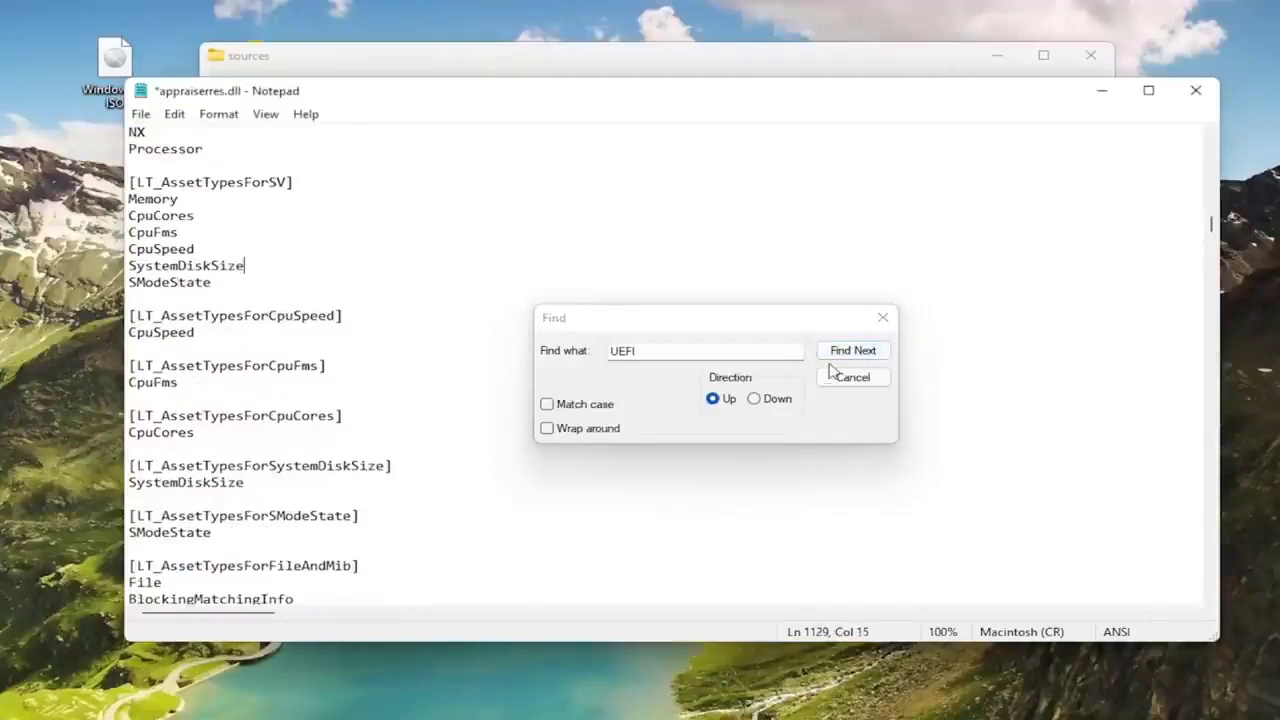
{"action": "left_click", "coordinate": [845, 352]}
{"action": "key", "text": "shift+End"}
{"action": "key", "text": "BackSpace"}
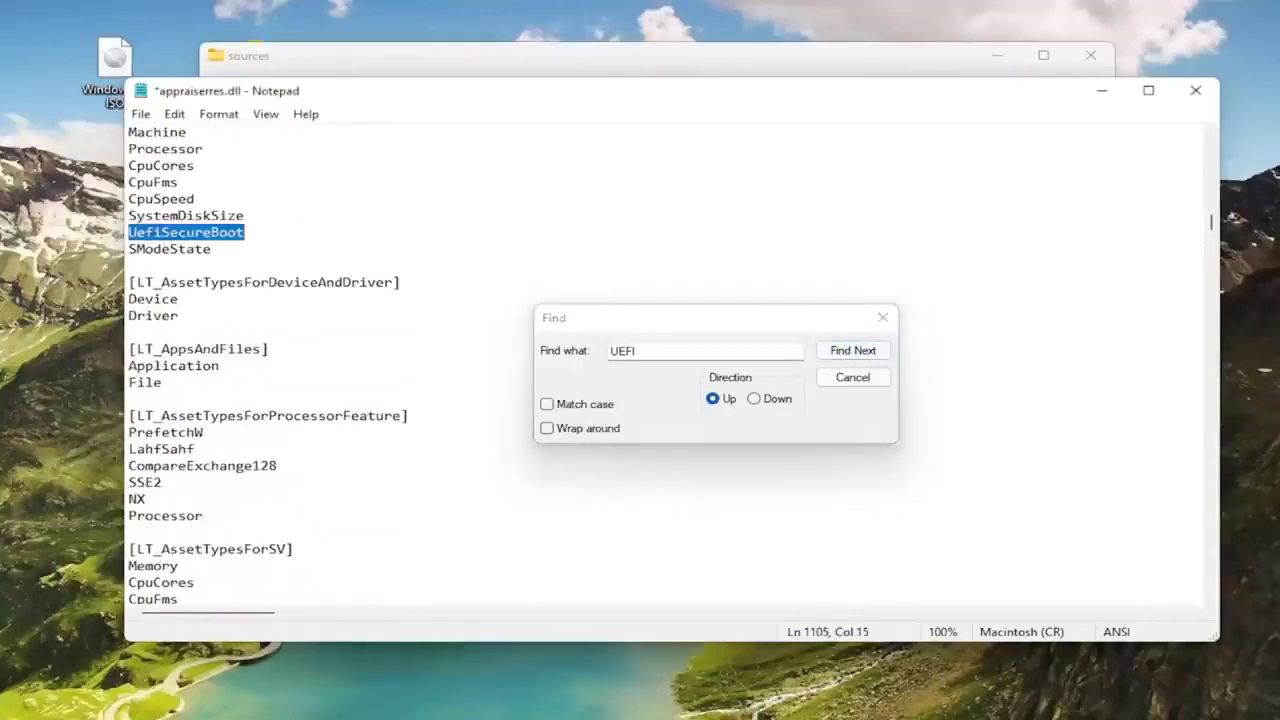
Remove the UefiSecureBoot entry beside SystemDiskSize and the BlockedByUefiSecureBoot header.
{"action": "key", "text": "BackSpace"}
{"action": "left_click", "coordinate": [880, 350]}
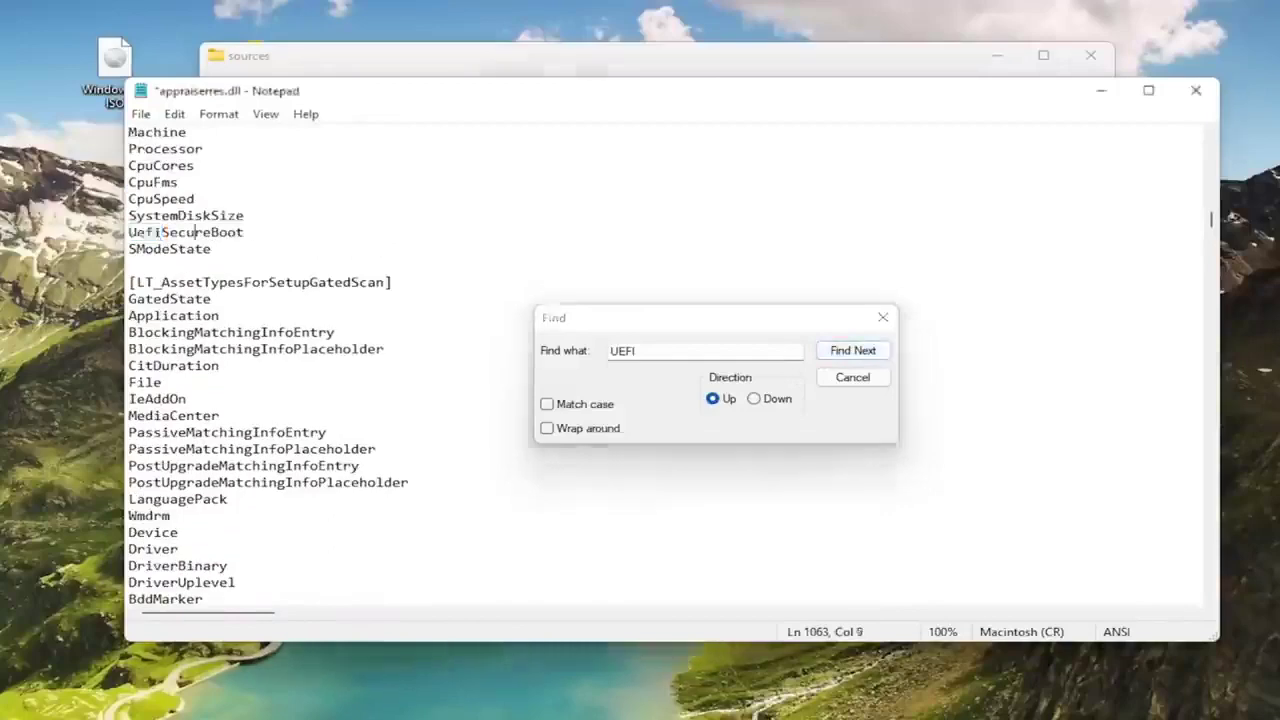
{"action": "key", "text": "shift+End"}
{"action": "key", "text": "BackSpace"}
{"action": "key", "text": "BackSpace"}
{"action": "left_click", "coordinate": [850, 350]}
{"action": "scroll", "coordinate": [660, 360], "scroll_direction": "up", "scroll_amount": 2}
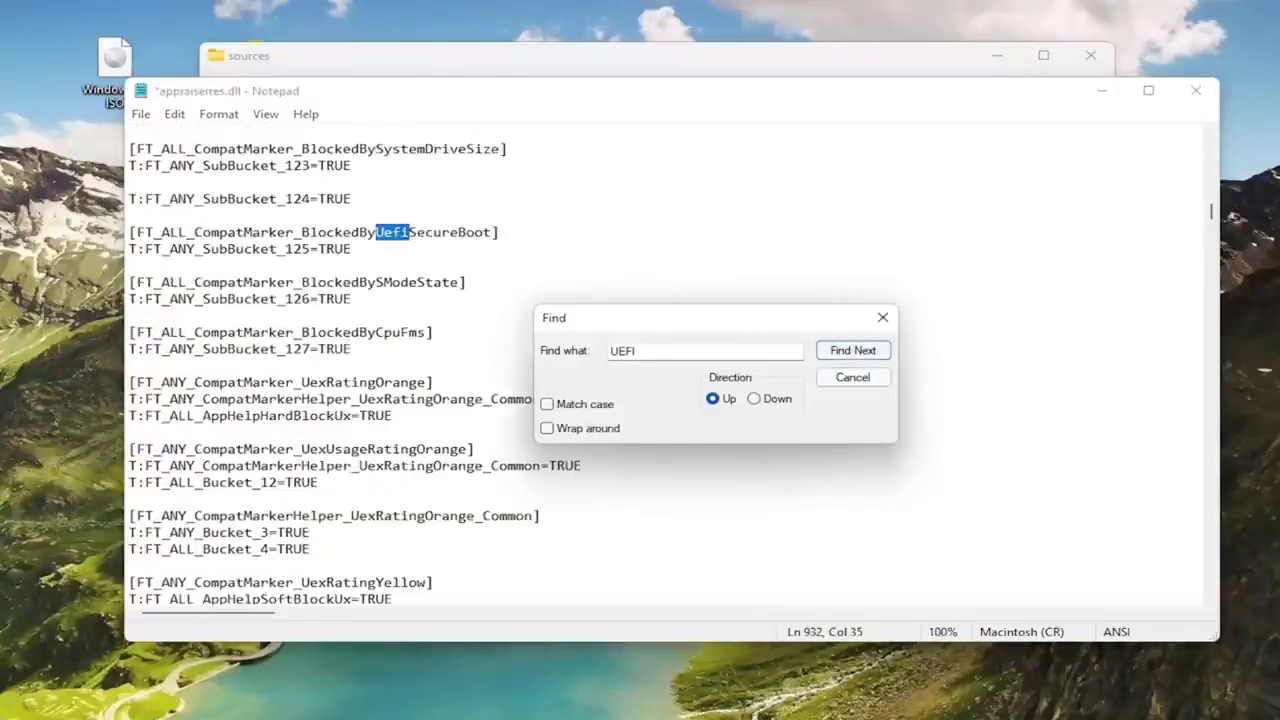
{"action": "left_click", "coordinate": [129, 232]}
{"action": "key", "text": "shift+End"}
Delete the [FT_ALL_AssetTypesForUefiSecureBoot] header and its AssetTypes line.
{"action": "key", "text": "BackSpace"}
{"action": "left_click", "coordinate": [850, 350]}
{"action": "scroll", "coordinate": [660, 400], "scroll_direction": "up", "scroll_amount": 2}
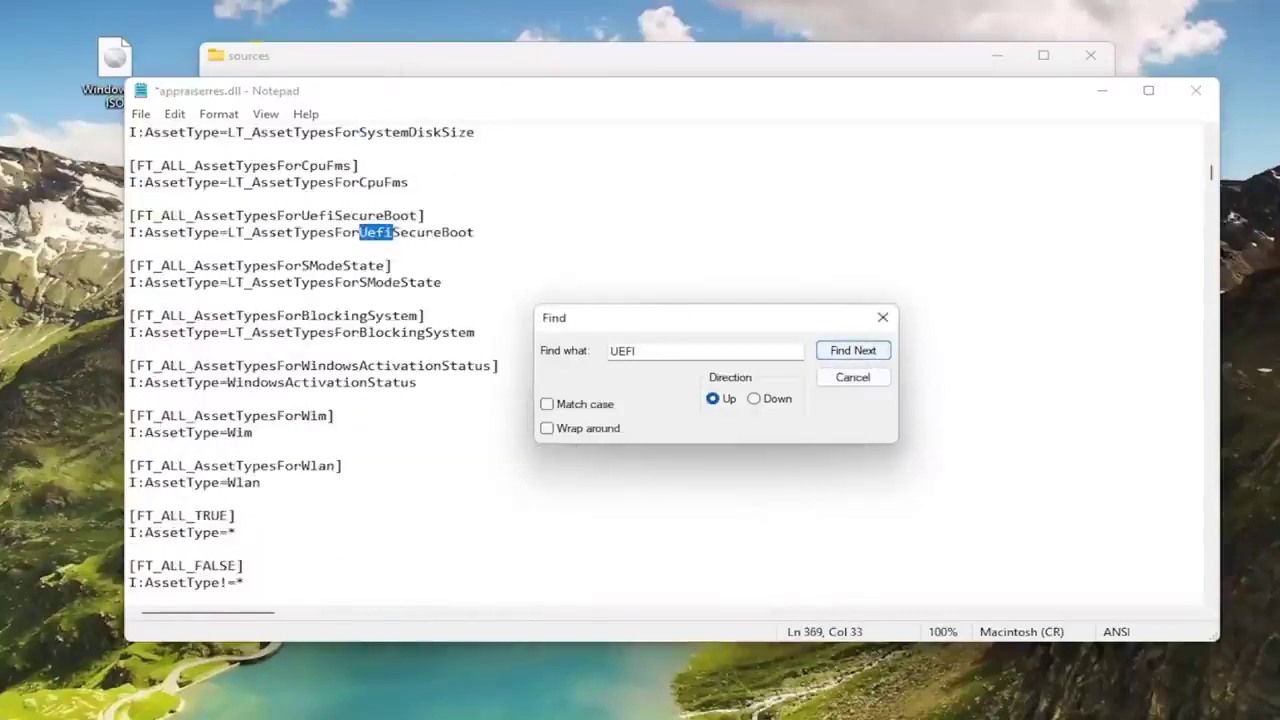
{"action": "left_click", "coordinate": [427, 232]}
{"action": "key", "text": "Home"}
{"action": "key", "text": "shift+End"}
{"action": "key", "text": "BackSpace"}
{"action": "key", "text": "BackSpace"}
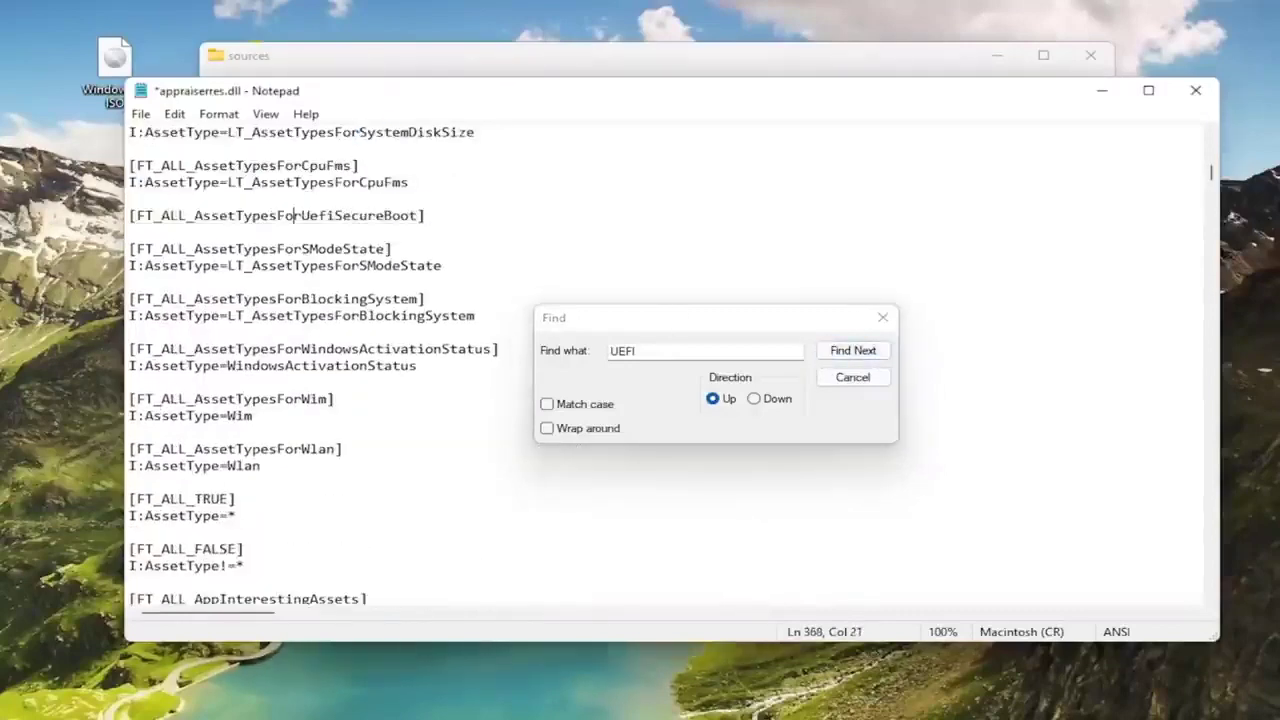
{"action": "key", "text": "shift+Home"}
{"action": "key", "text": "BackSpace"}
{"action": "key", "text": "BackSpace"}
{"action": "key", "text": "BackSpace"}
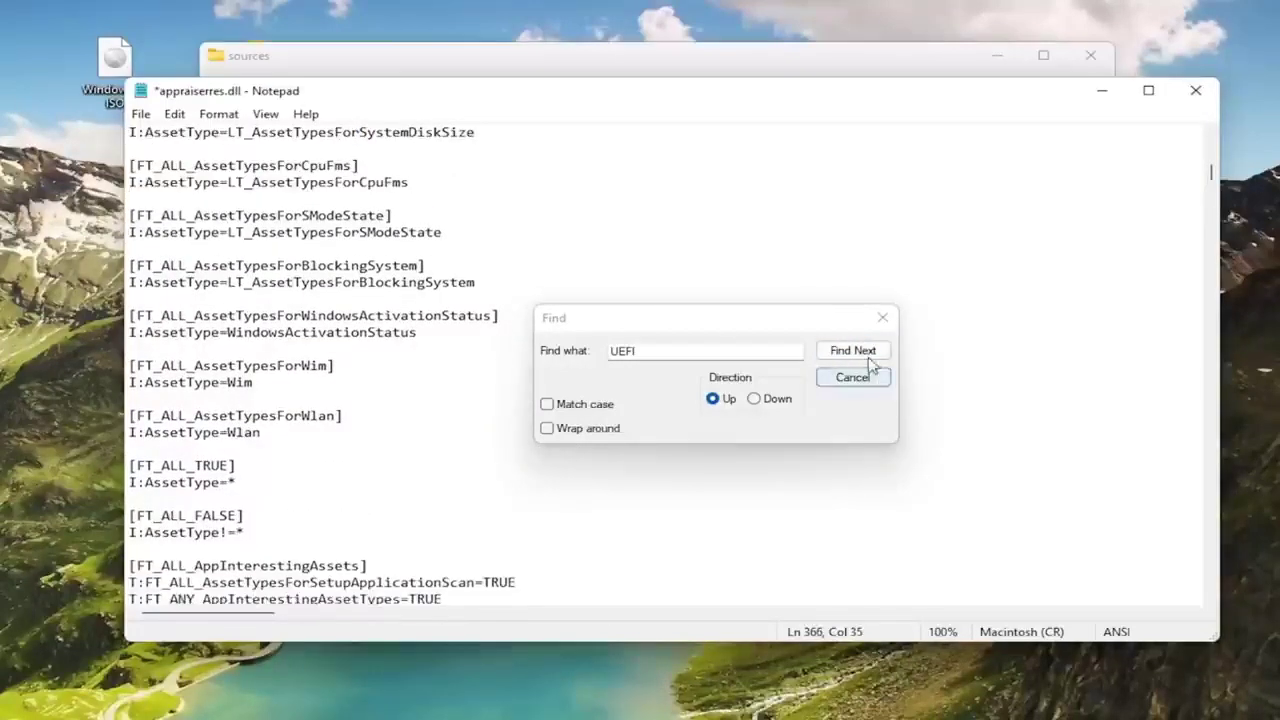
Confirm no more UEFI matches remain and close the Find dialog.
{"action": "left_click", "coordinate": [866, 356]}
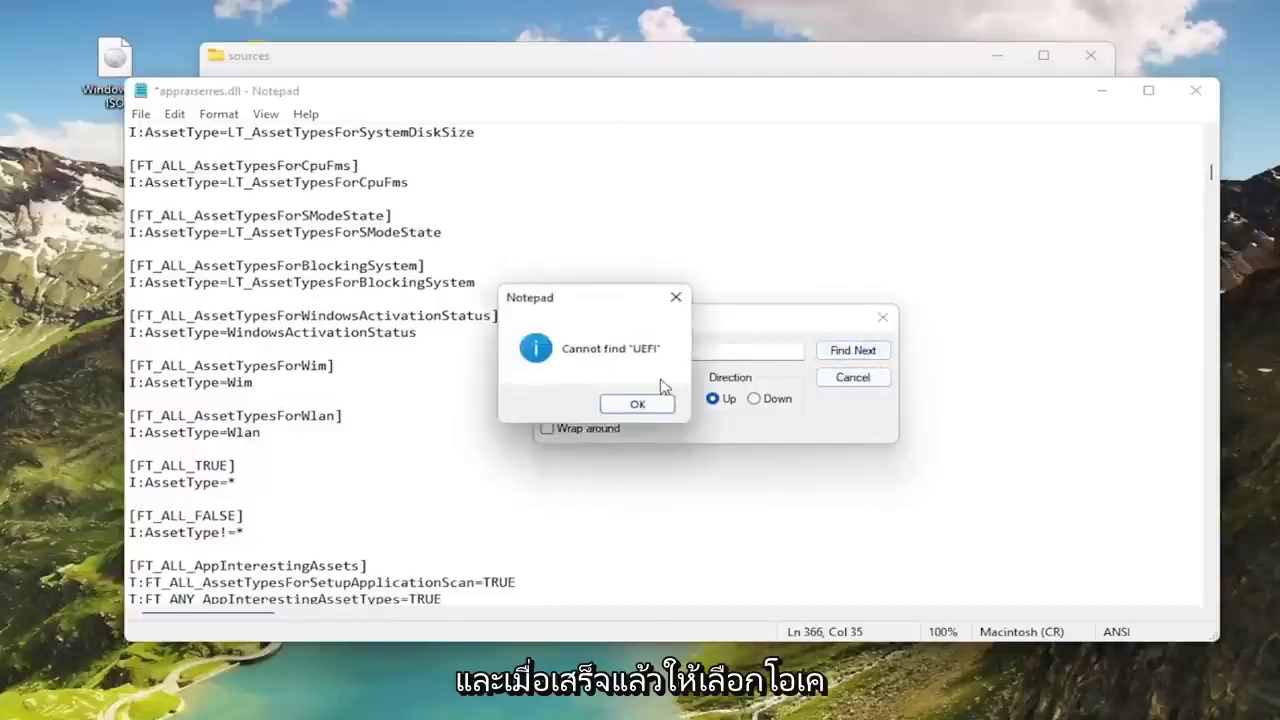
{"action": "left_click", "coordinate": [638, 404]}
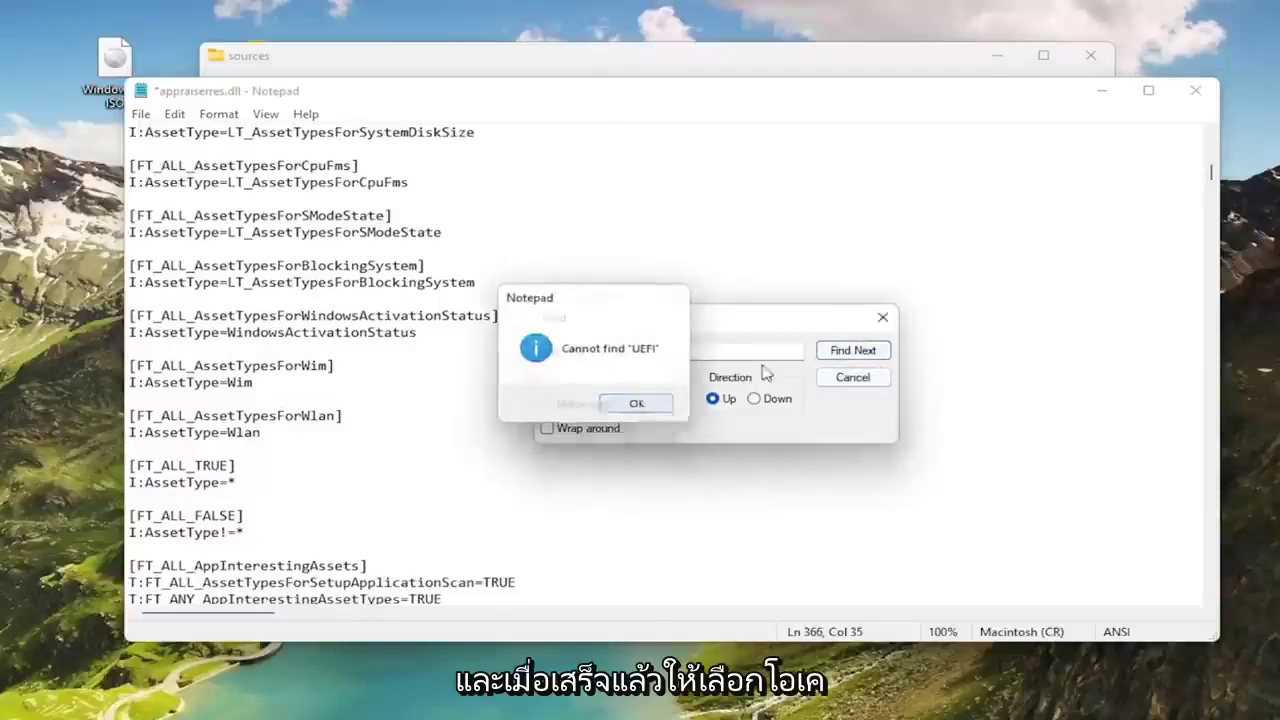
{"action": "left_click", "coordinate": [853, 377]}
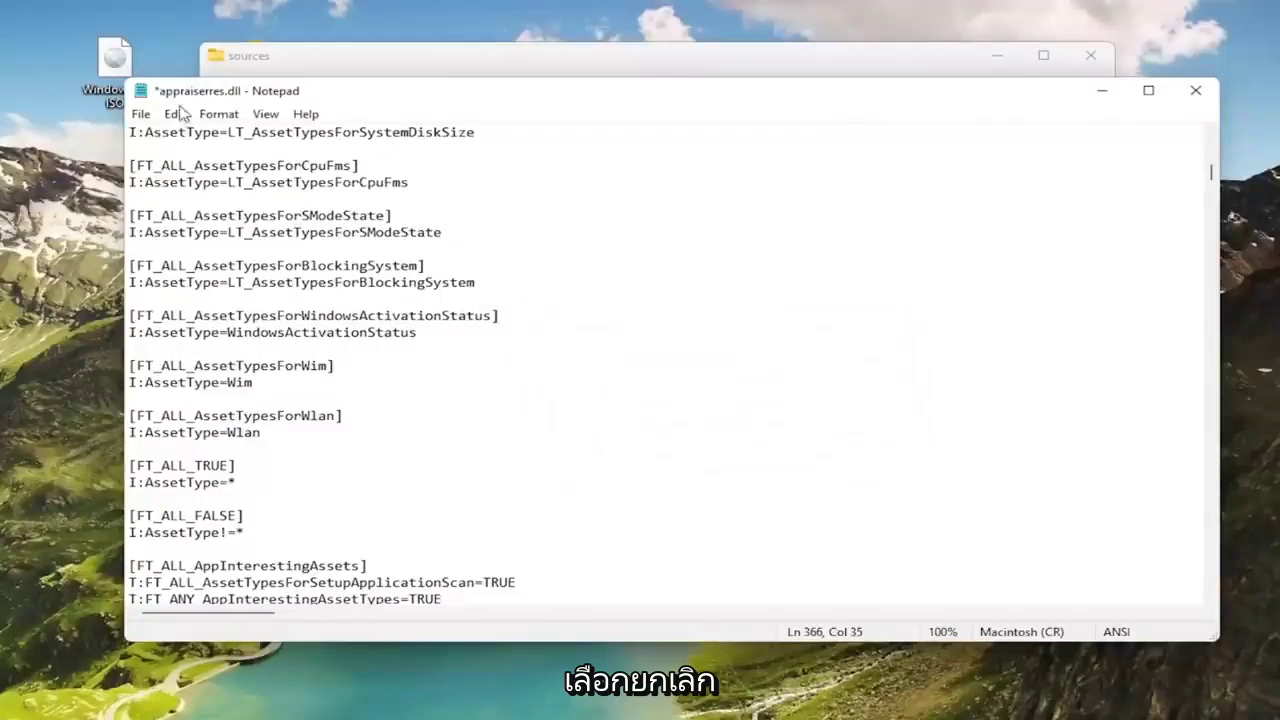
Save appraiserres.dll as All Files into Desktop\Windows 11 ISO\sources.
{"action": "left_click", "coordinate": [143, 116]}
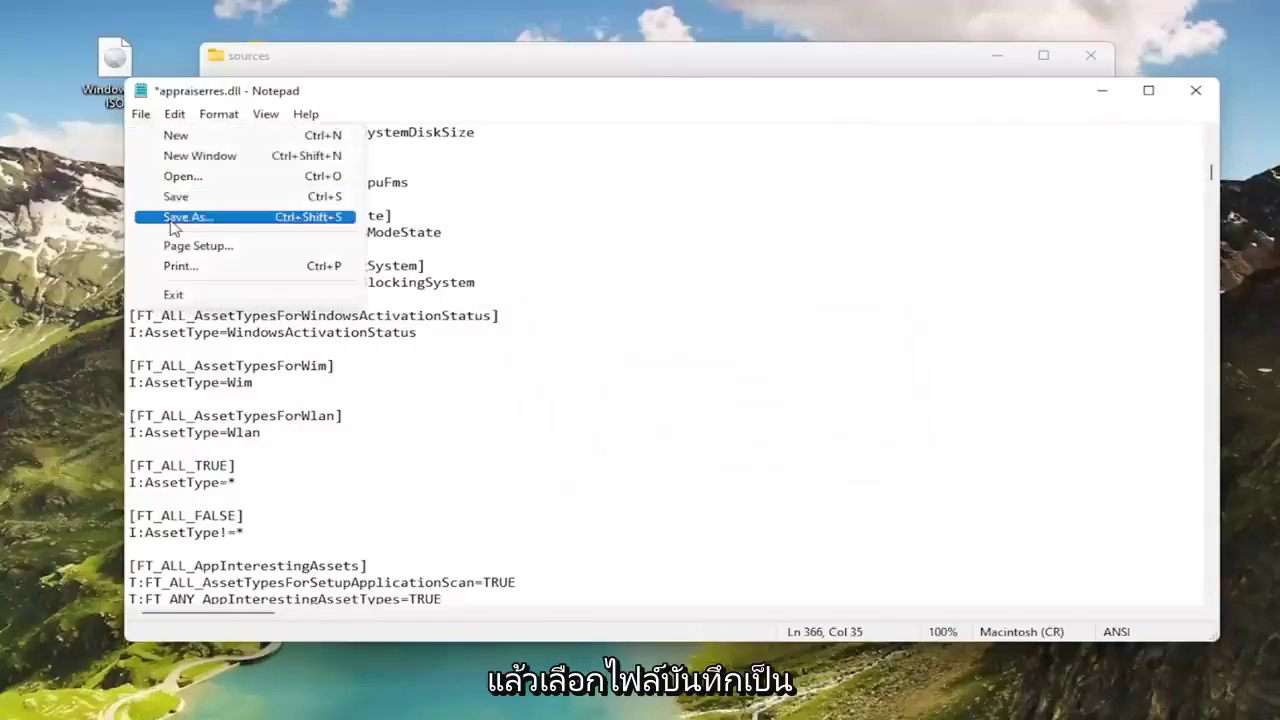
{"action": "left_click", "coordinate": [175, 218]}
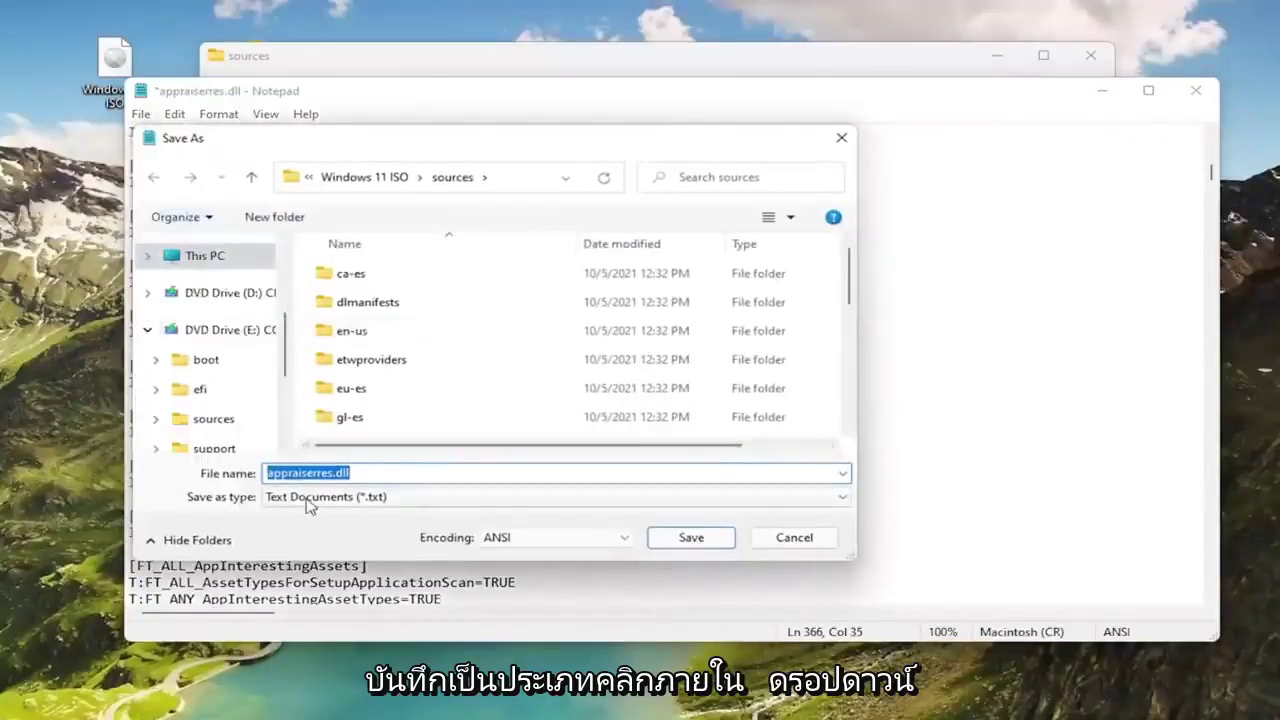
{"action": "left_click", "coordinate": [309, 497]}
{"action": "left_click", "coordinate": [289, 528]}
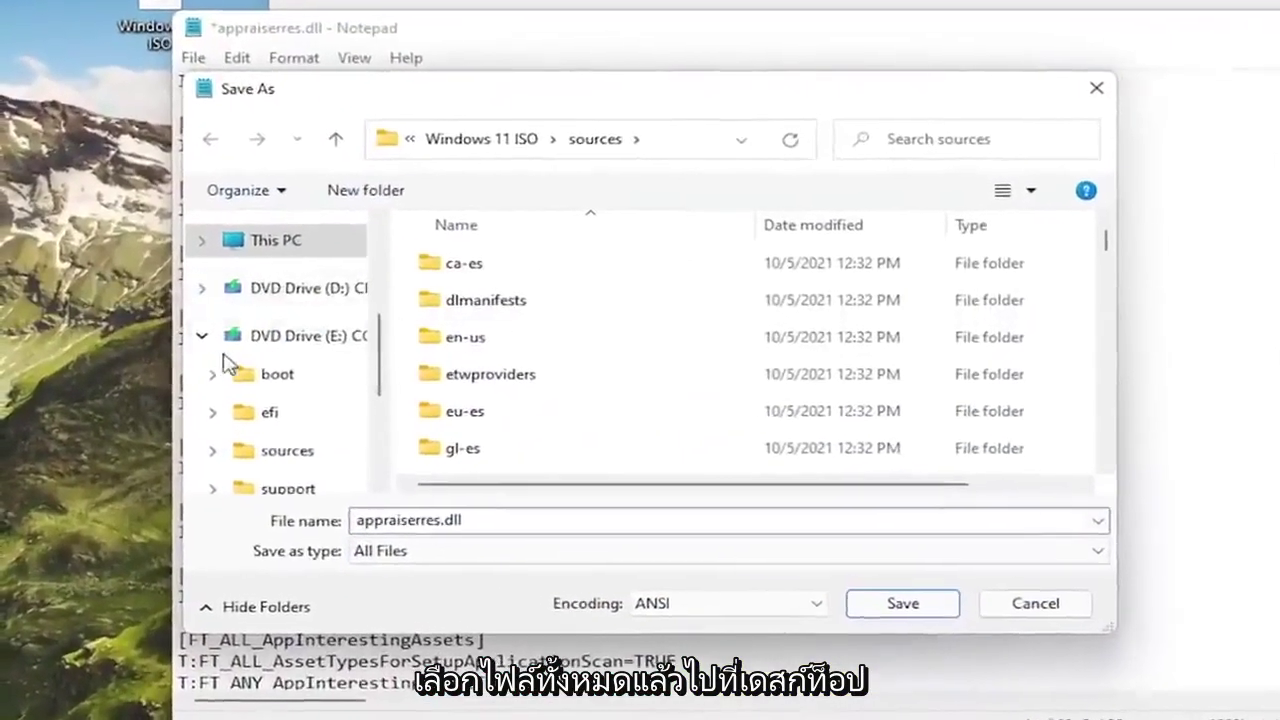
{"action": "scroll", "coordinate": [250, 293], "scroll_direction": "up", "scroll_amount": 3}
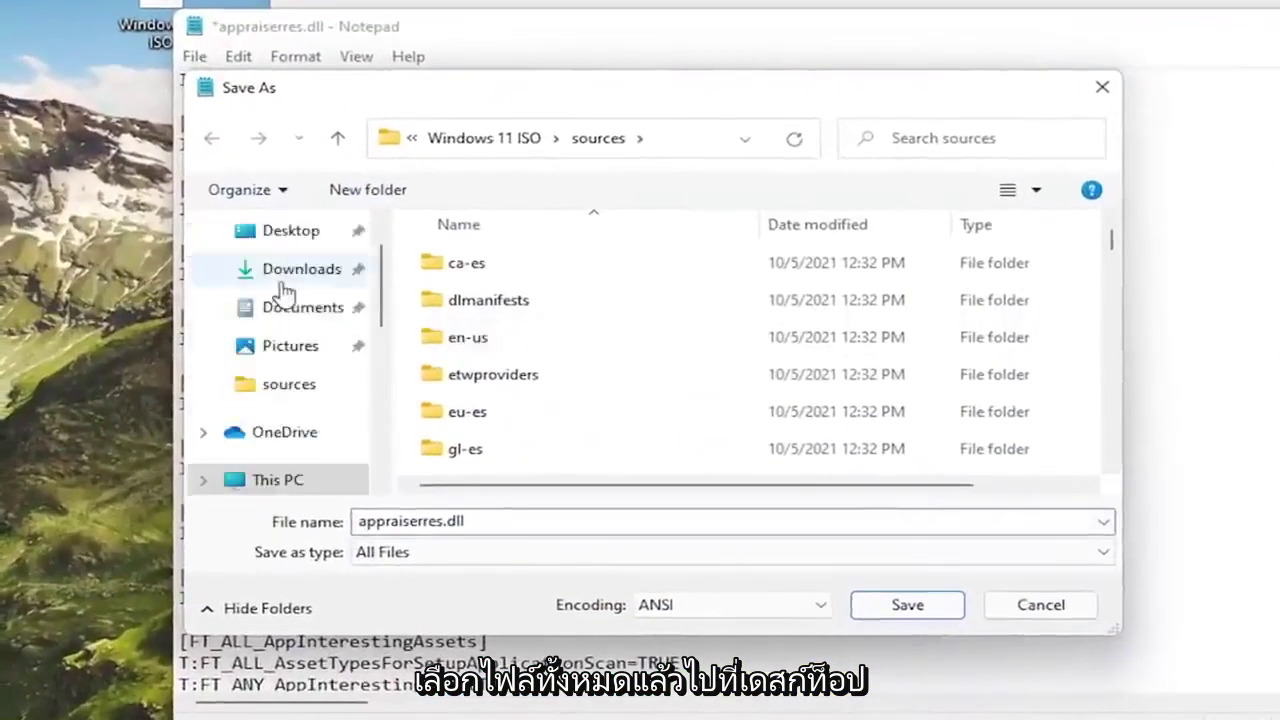
{"action": "left_click", "coordinate": [232, 252]}
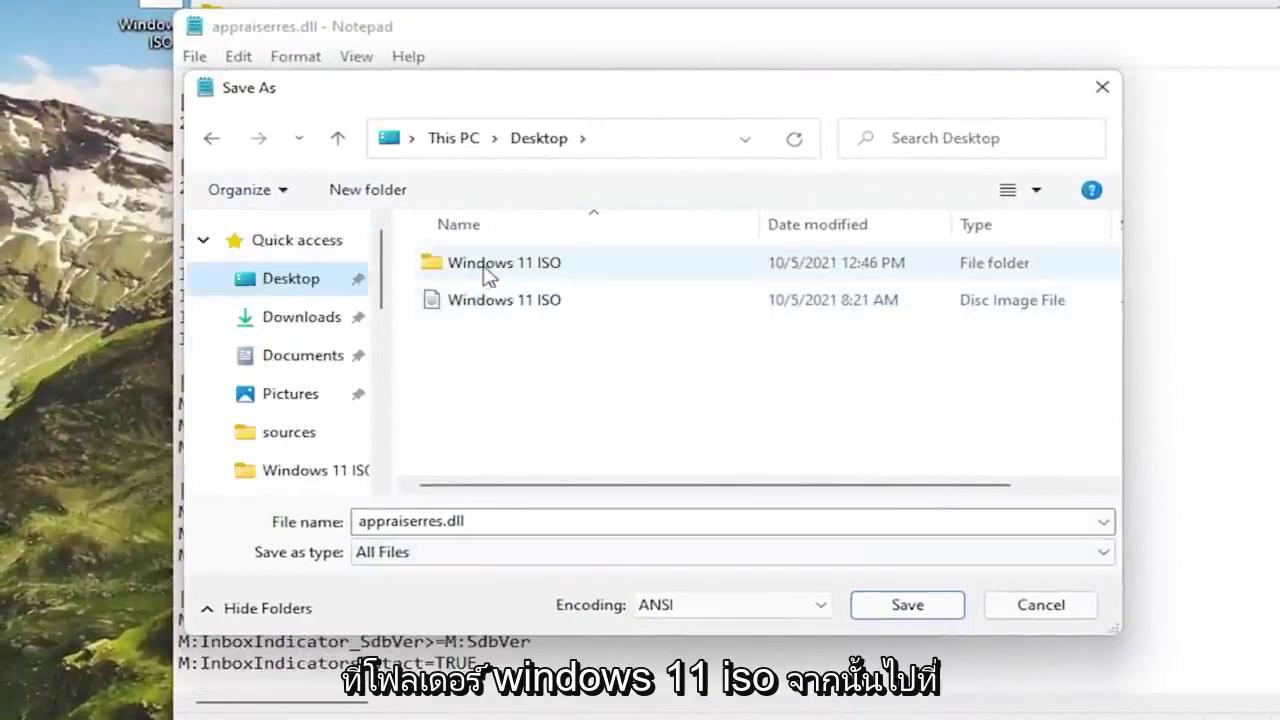
{"action": "left_click", "coordinate": [540, 272]}
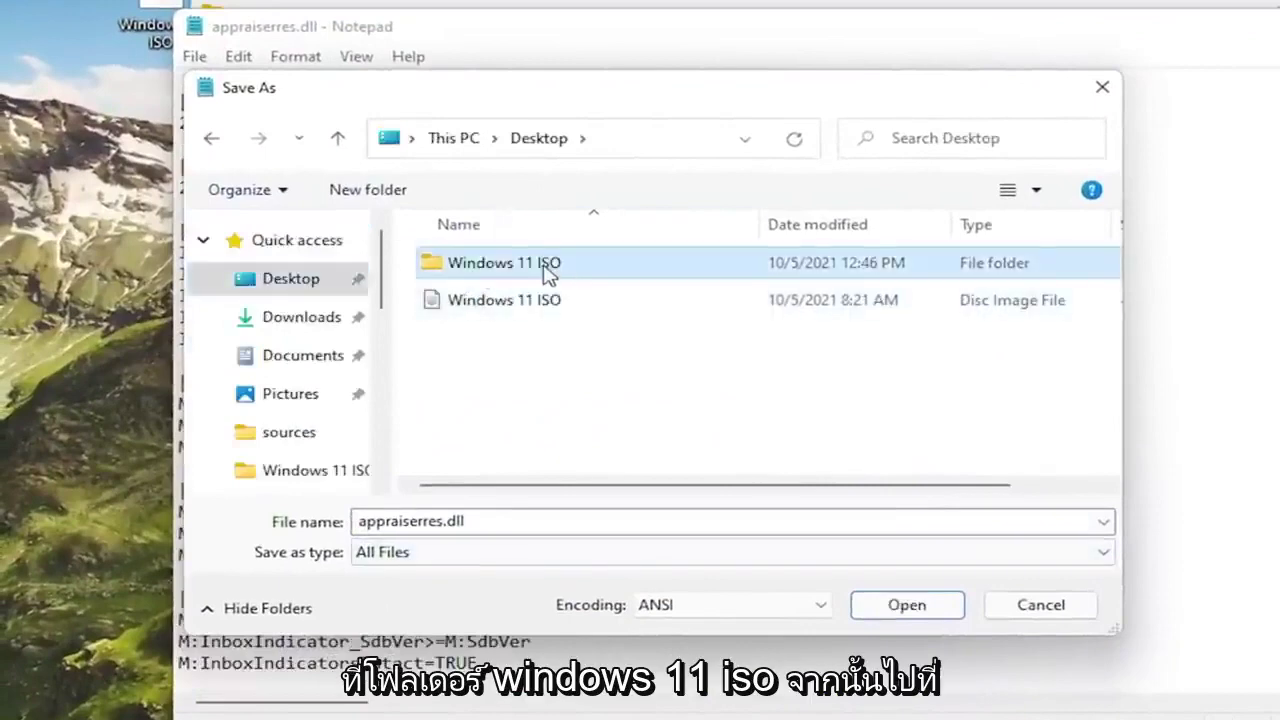
{"action": "double_click", "coordinate": [543, 274]}
{"action": "double_click", "coordinate": [470, 340]}
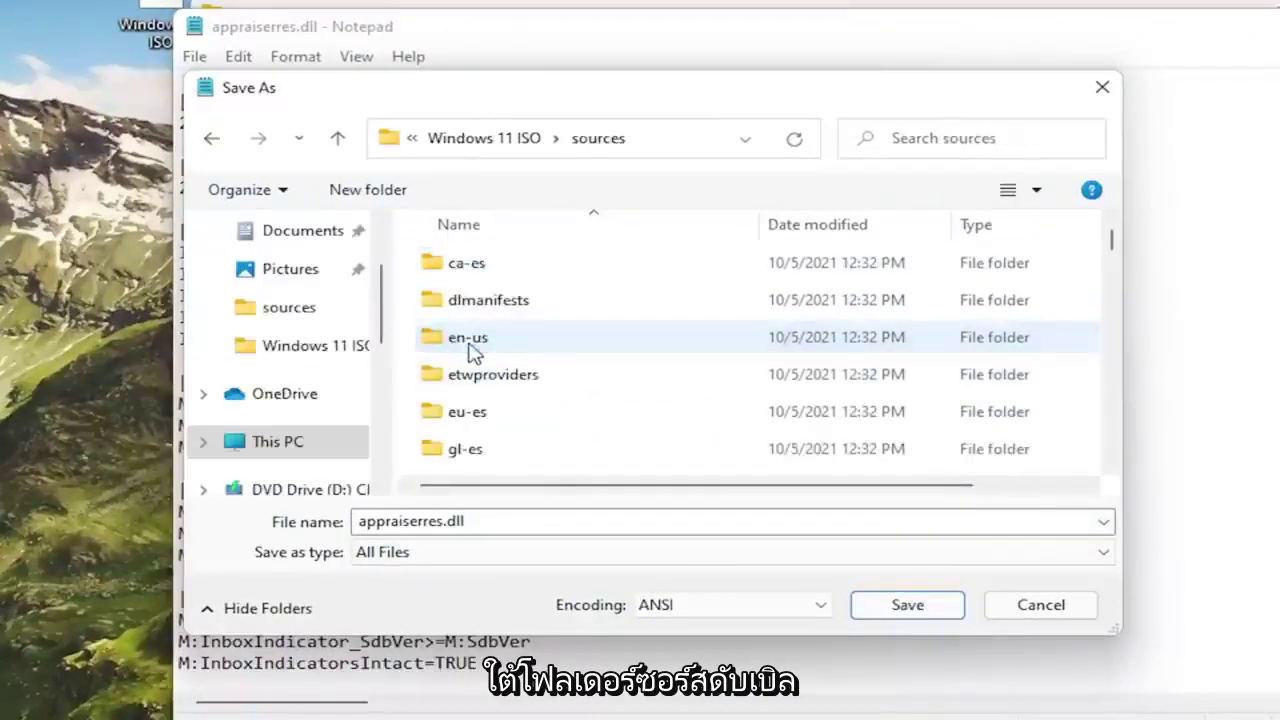
{"action": "scroll", "coordinate": [560, 417], "scroll_direction": "down", "scroll_amount": 10}
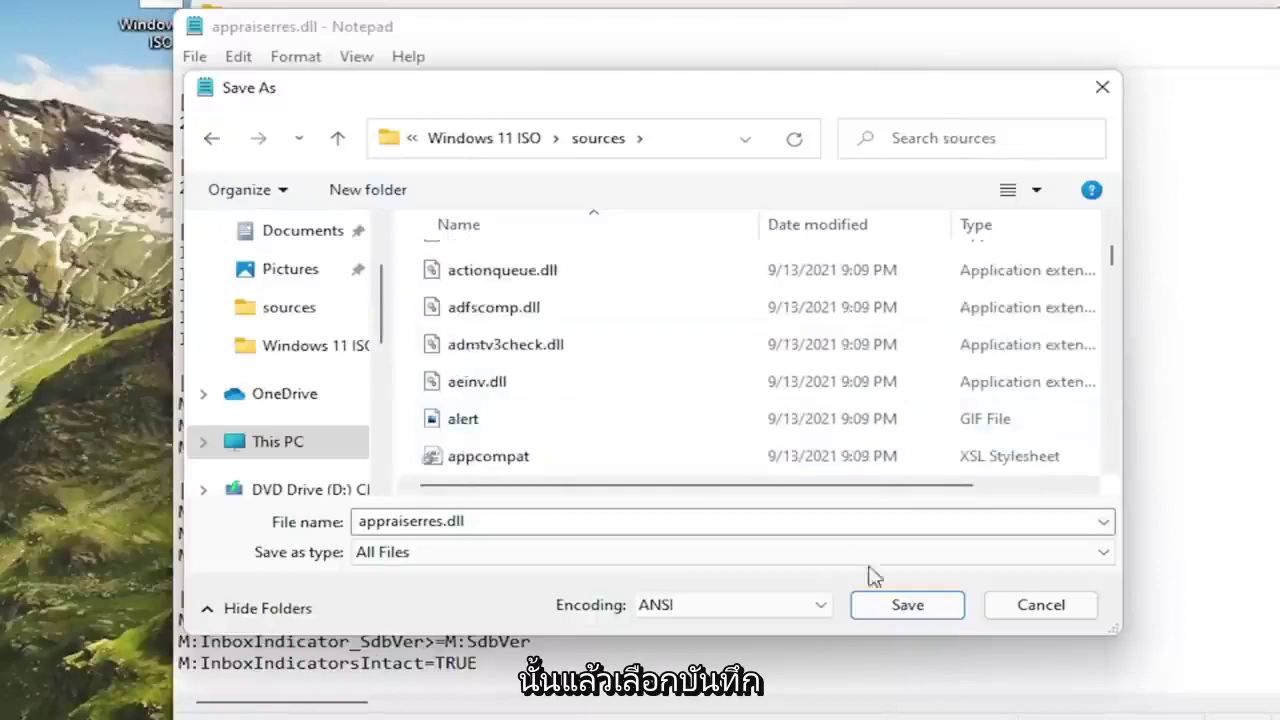
{"action": "left_click", "coordinate": [907, 606]}
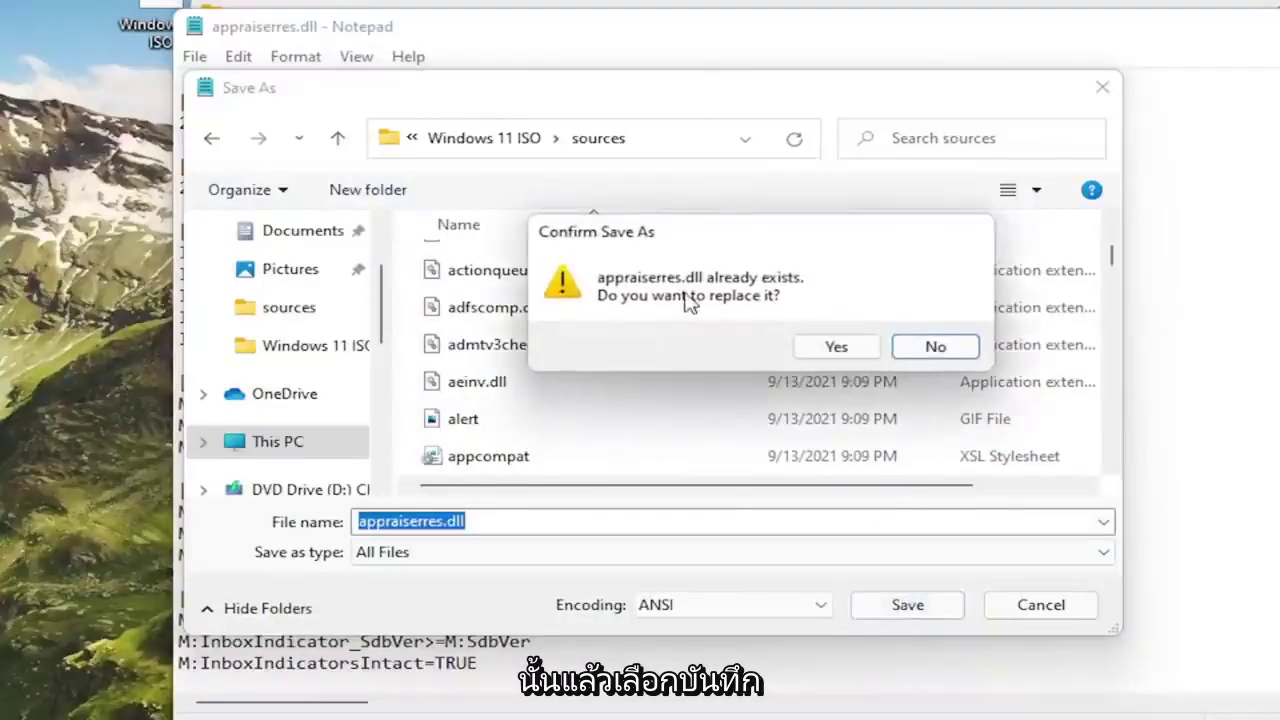
Replace the existing appraiserres.dll, then run setup from the Windows 11 ISO folder.
{"action": "left_click", "coordinate": [820, 346]}
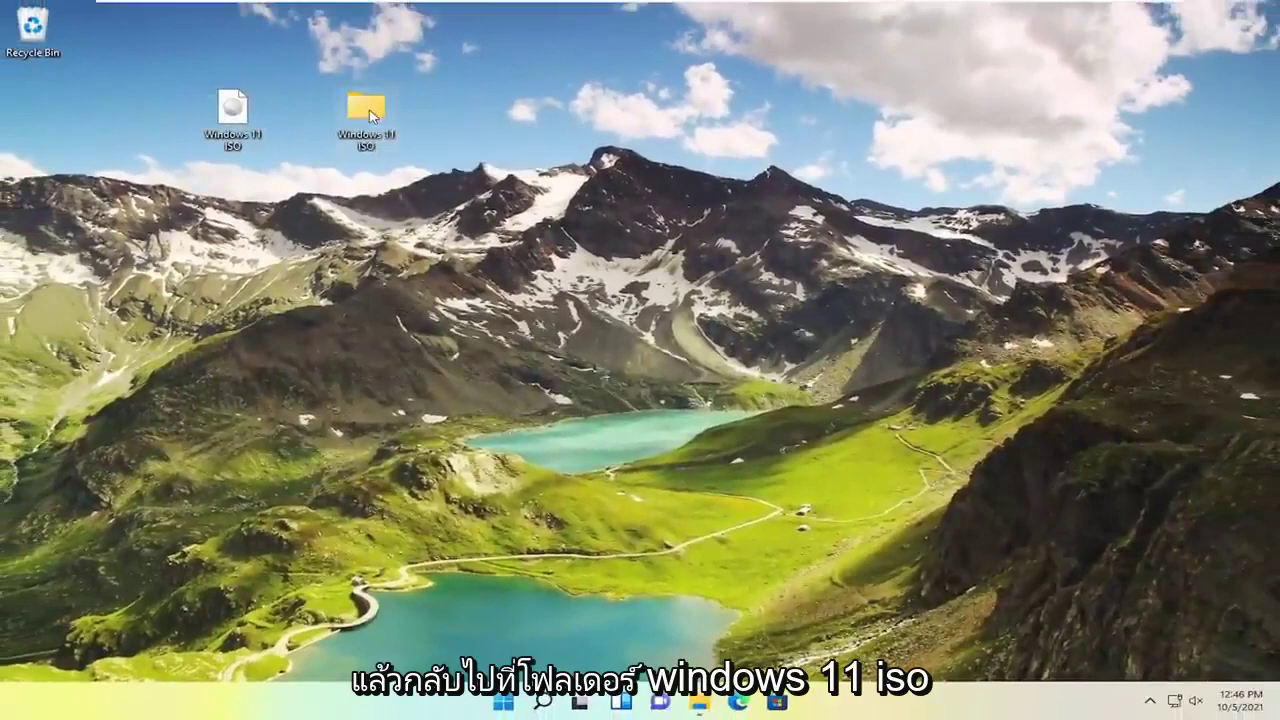
{"action": "double_click", "coordinate": [368, 110]}
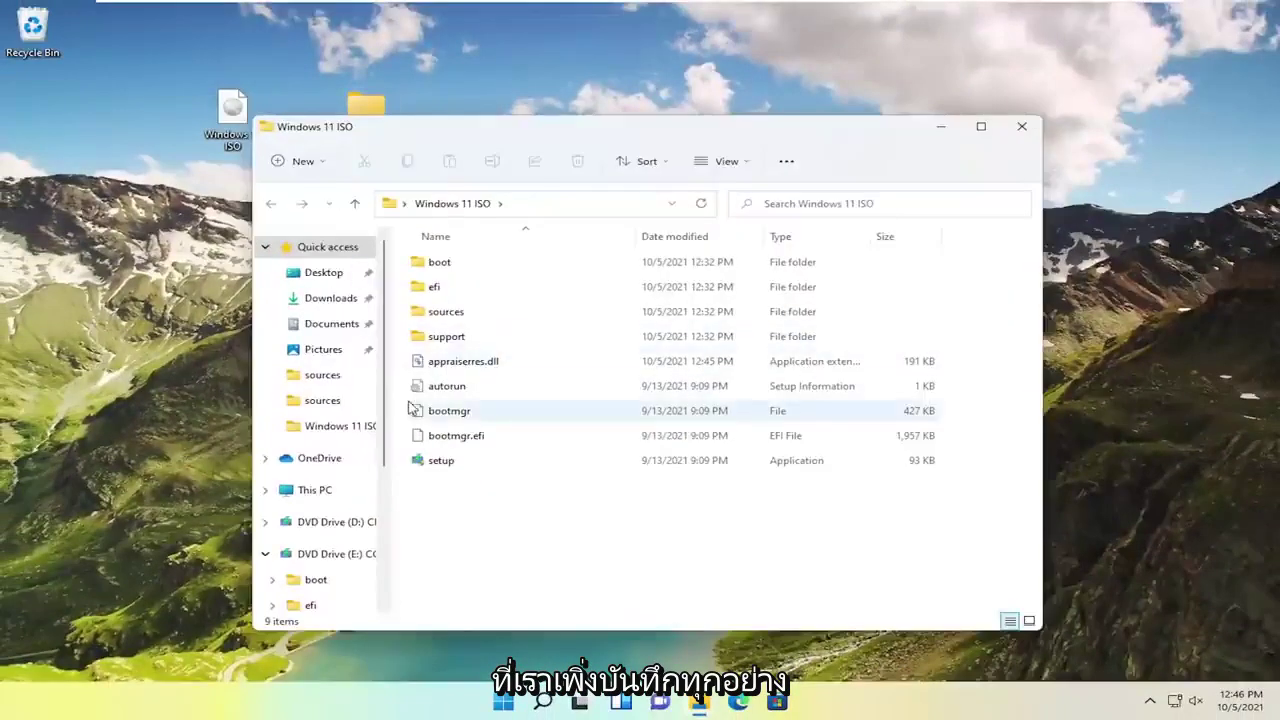
{"action": "double_click", "coordinate": [440, 462]}
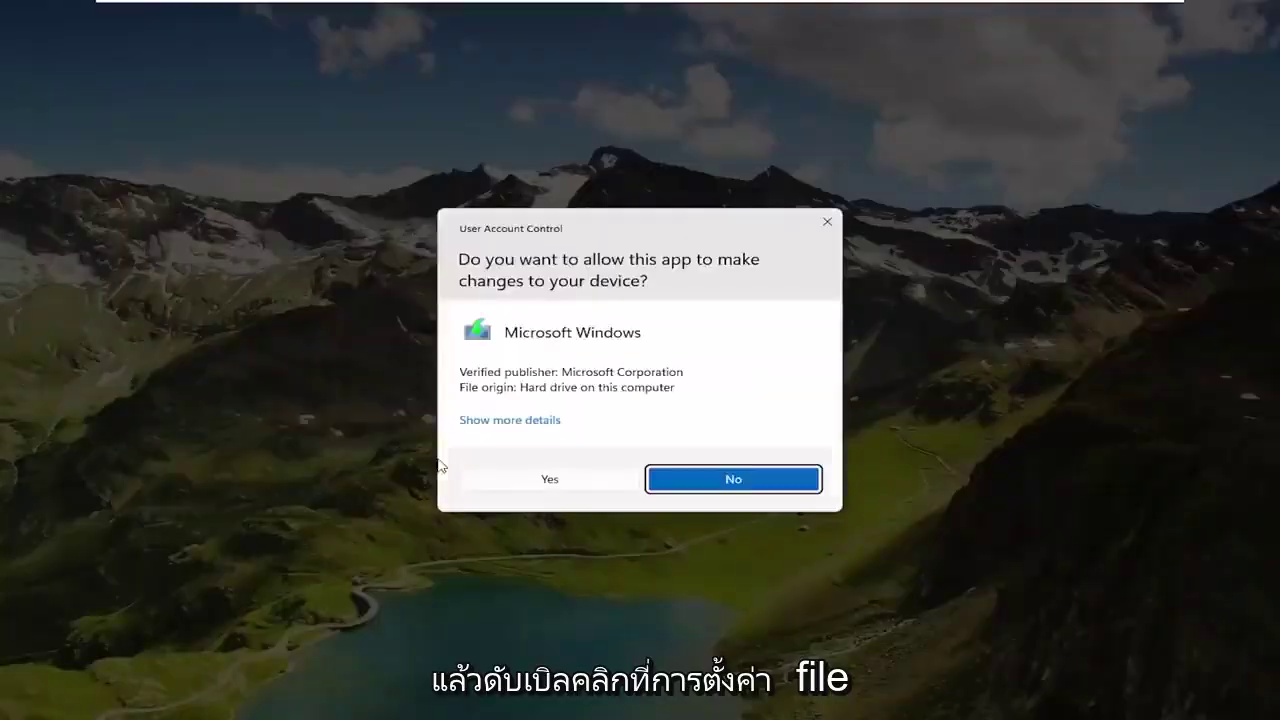
Allow setup through UAC, untick 'I want to help make the installation better', and continue.
{"action": "left_click", "coordinate": [530, 479]}
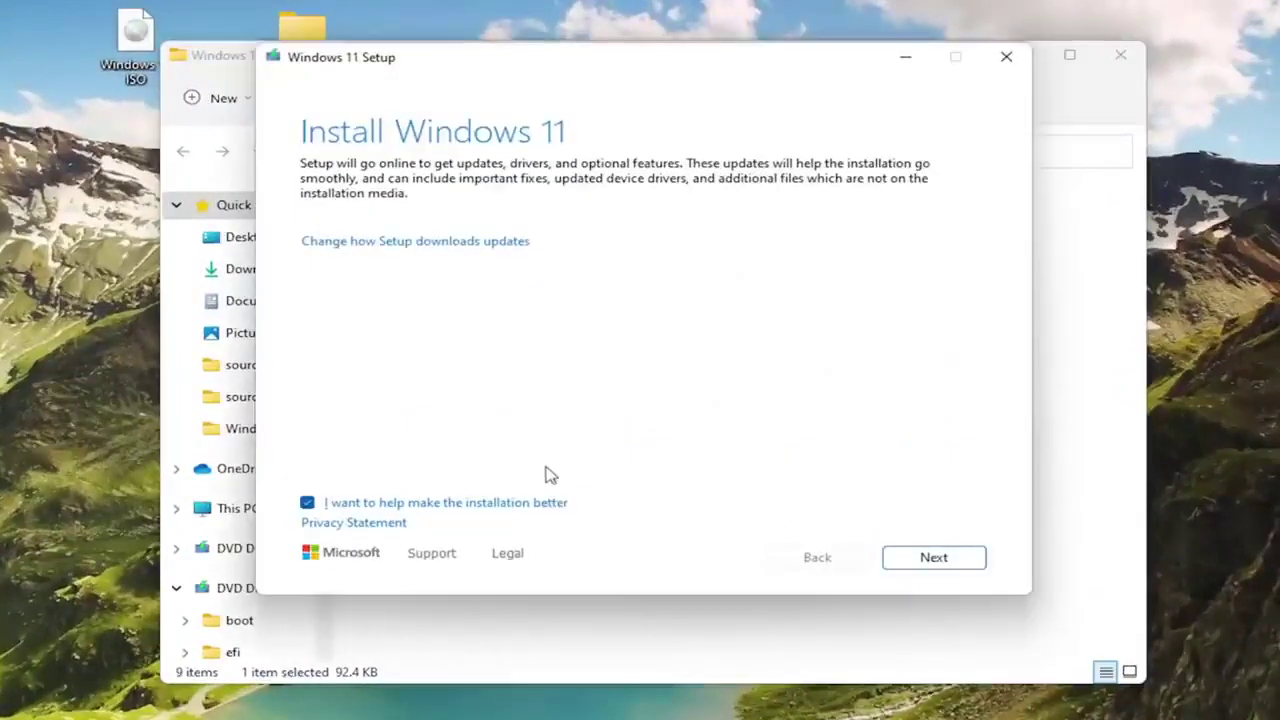
{"action": "left_click", "coordinate": [348, 503]}
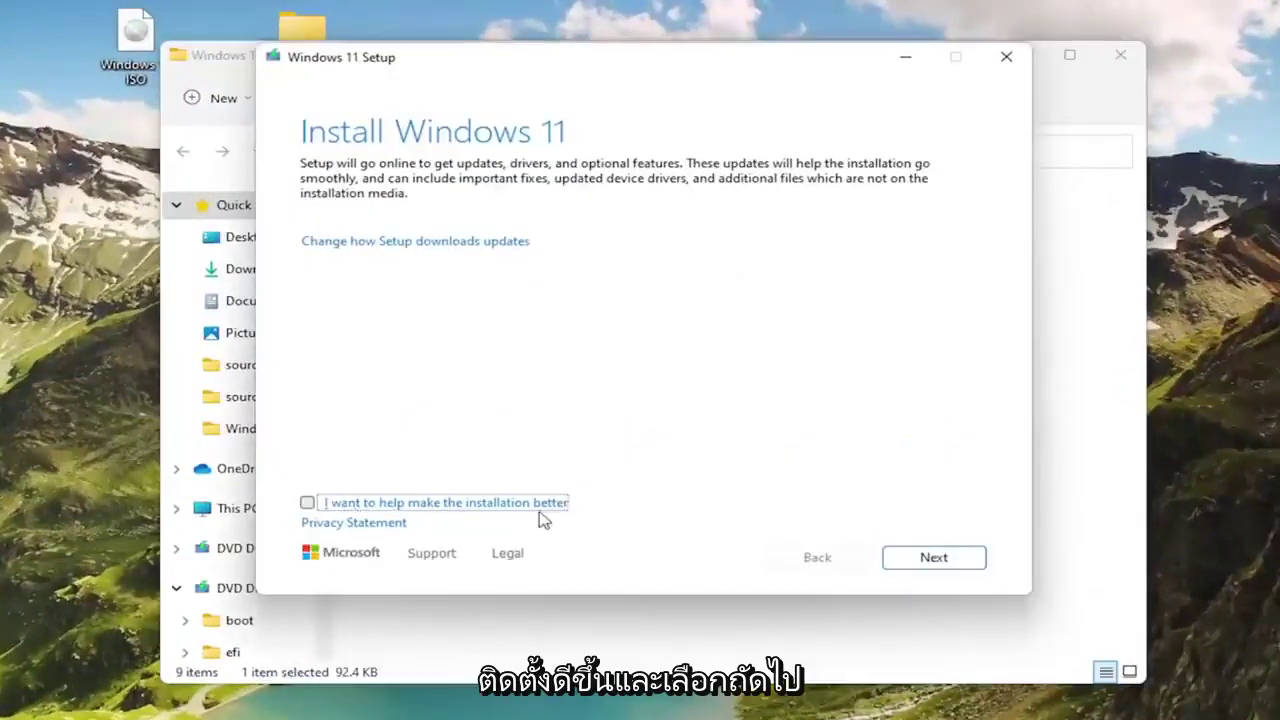
{"action": "left_click", "coordinate": [949, 556]}
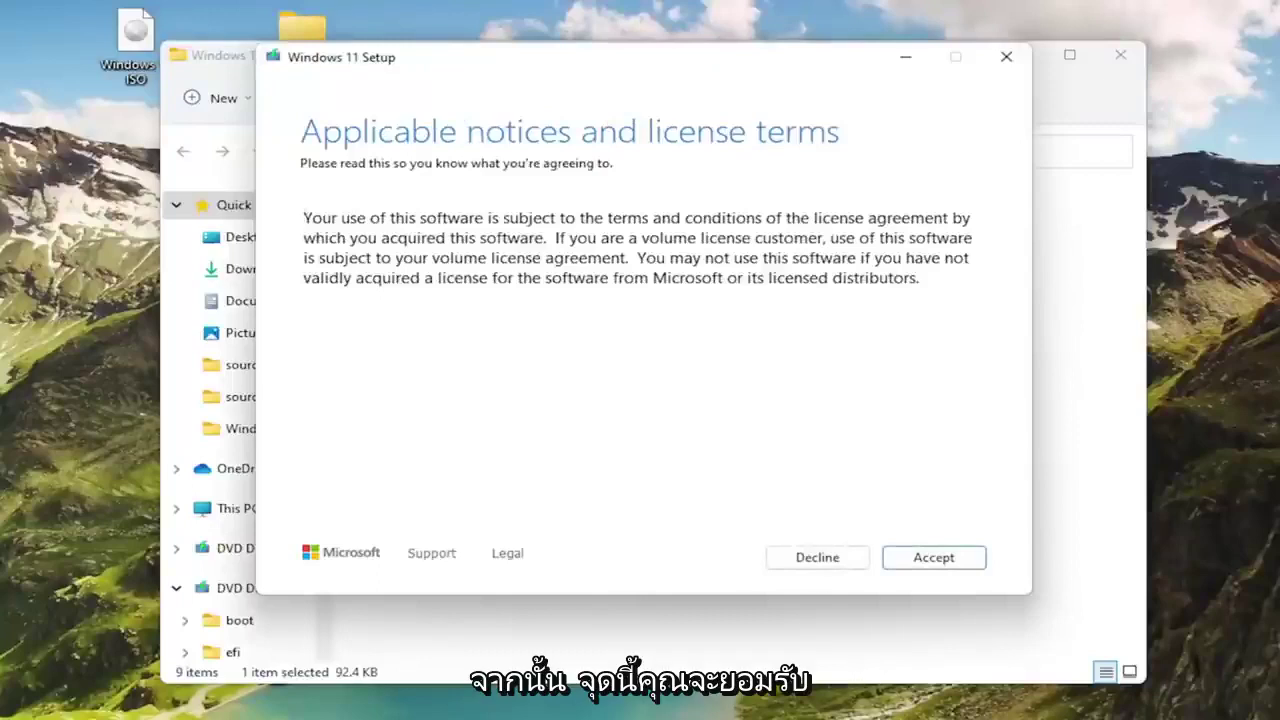
Accept the license terms and shift the setup window slightly while updates download.
{"action": "left_click", "coordinate": [933, 557]}
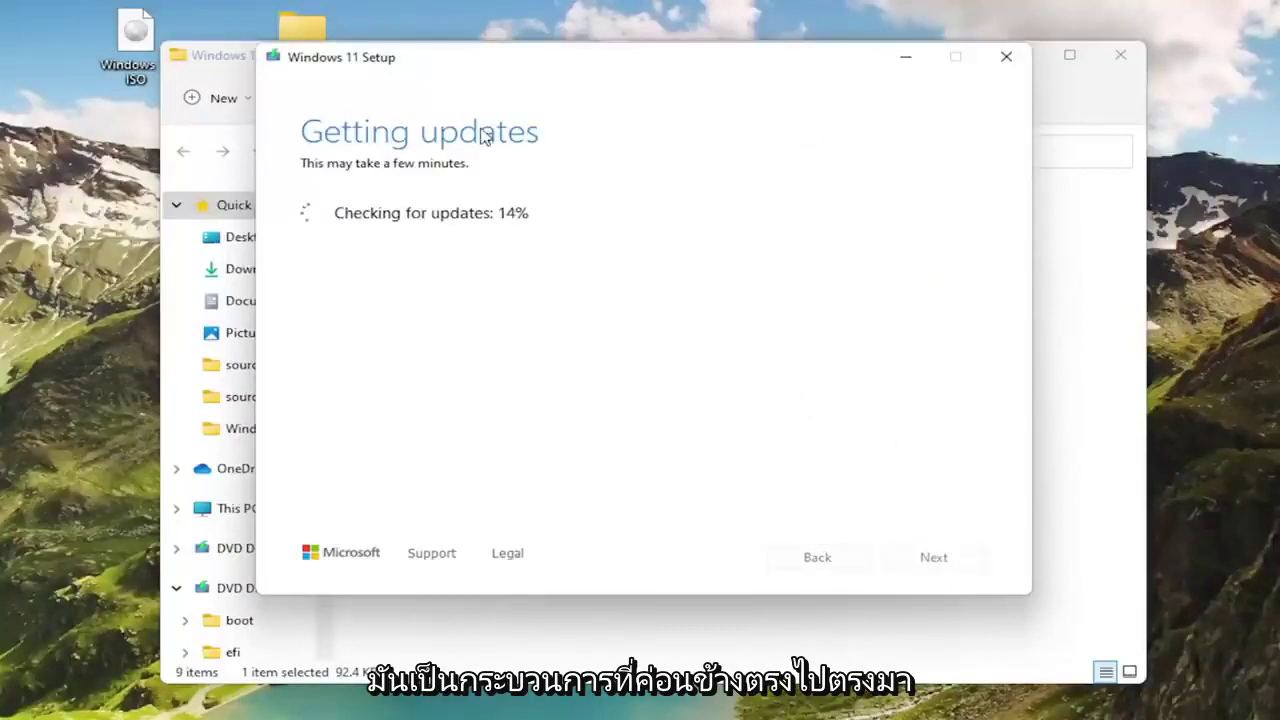
{"action": "mouse_move", "coordinate": [360, 60]}
{"action": "left_mouse_down"}
{"action": "mouse_move", "coordinate": [421, 154]}
{"action": "mouse_move", "coordinate": [386, 80]}
{"action": "mouse_move", "coordinate": [364, 79]}
{"action": "left_mouse_up"}
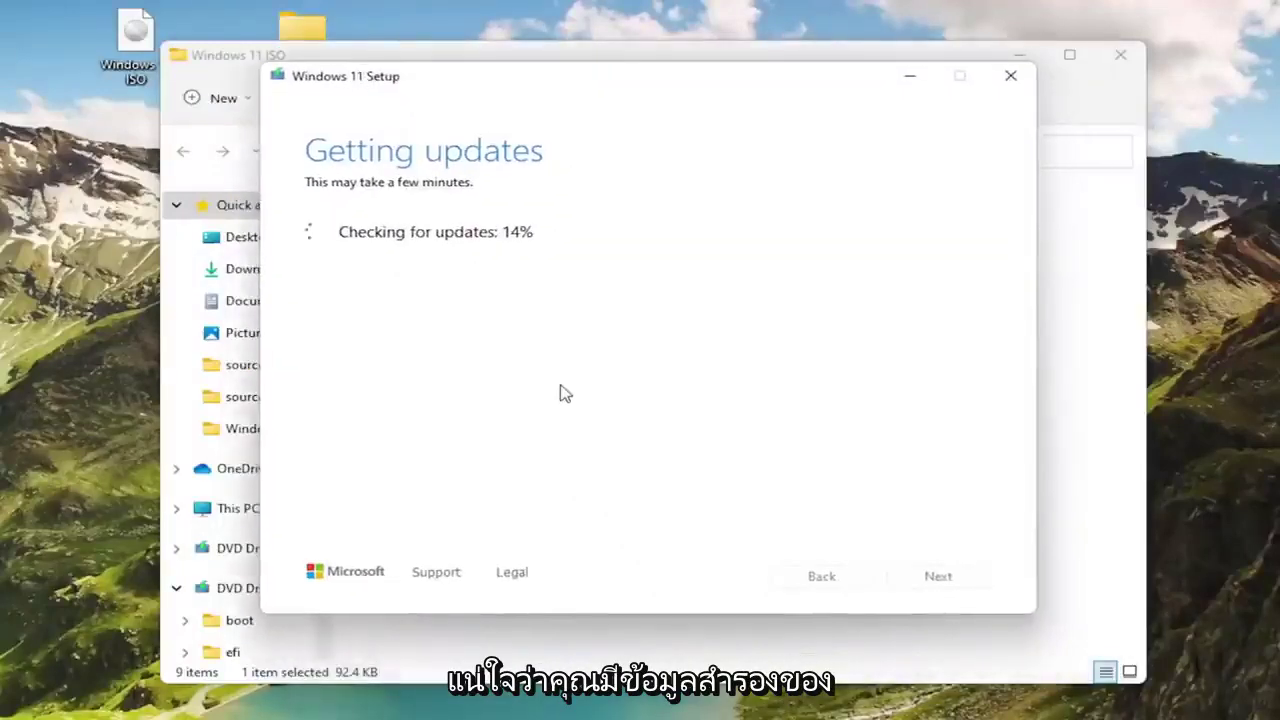